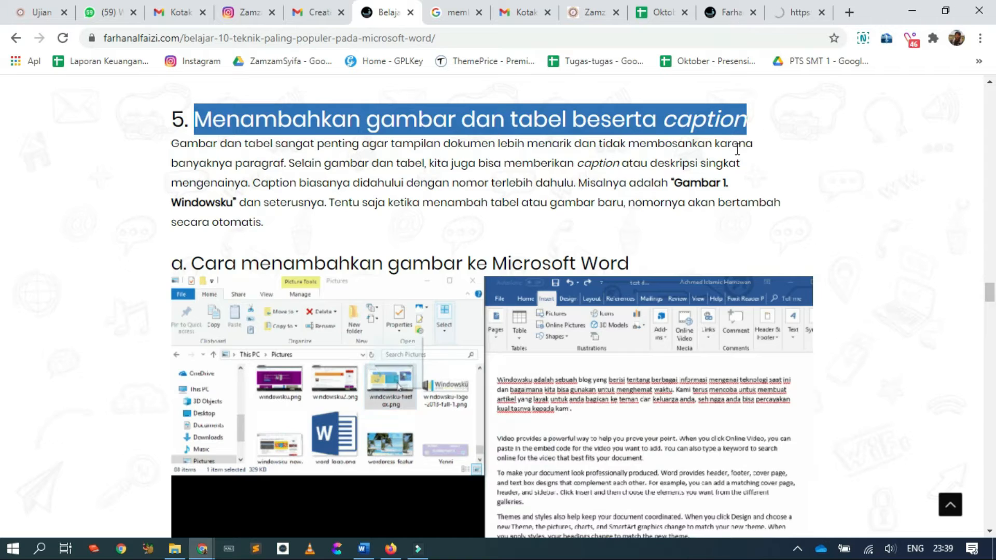
Examine the article's section on adding pictures and tables with captions, including the parts around it
scroll(387, 263, "down", 10)
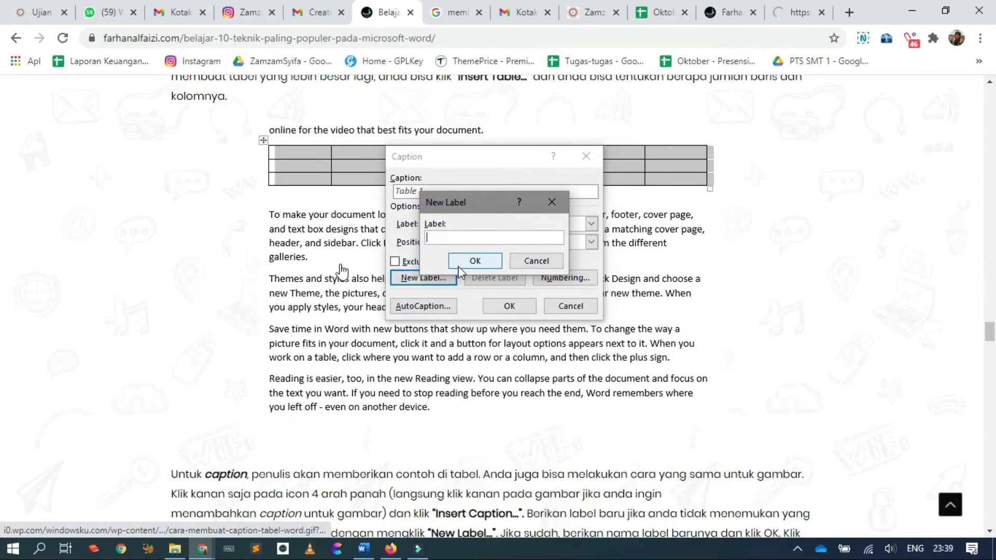
left_click_drag(189, 389, 783, 384)
left_click(544, 322)
scroll(545, 325, "up", 18)
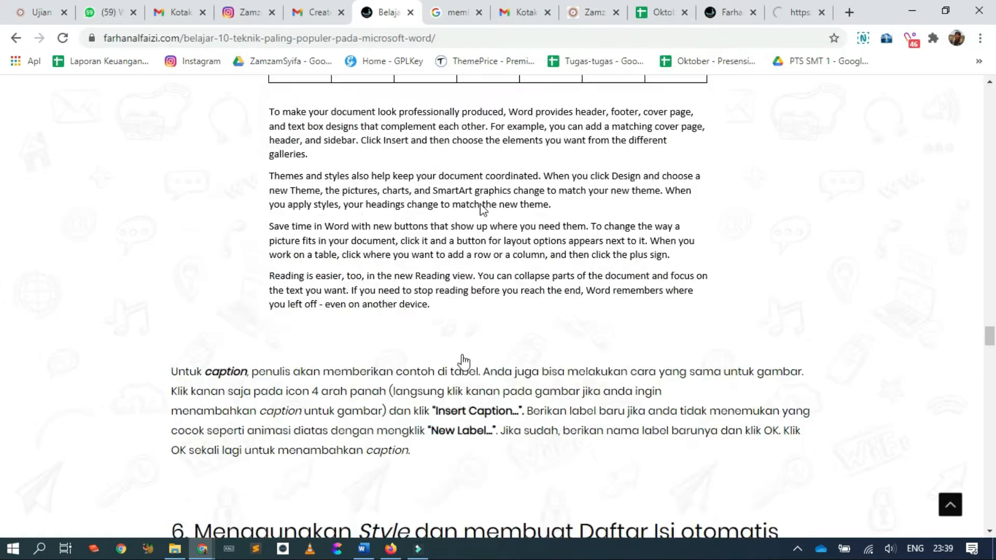
scroll(377, 385, "up", 5)
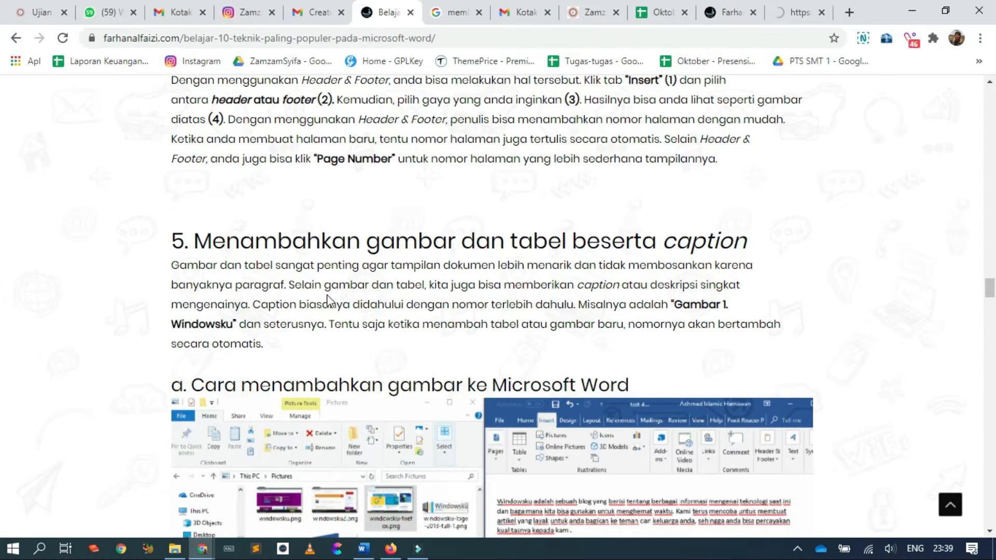
scroll(269, 249, "up", 10)
scroll(465, 204, "down", 10)
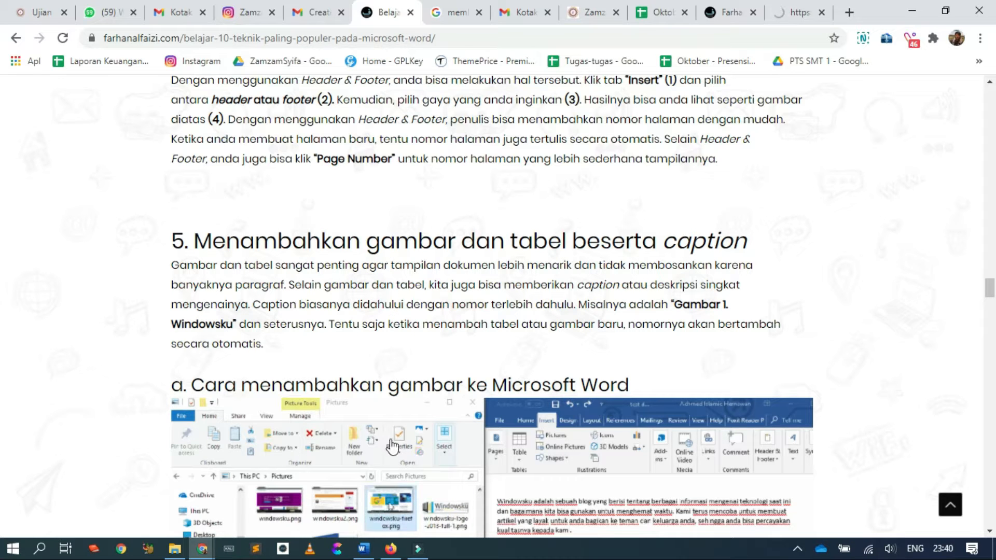
Switch to Word and read through the sample request letter from its letterhead to the signature block
left_click(363, 549)
scroll(355, 292, "up", 5)
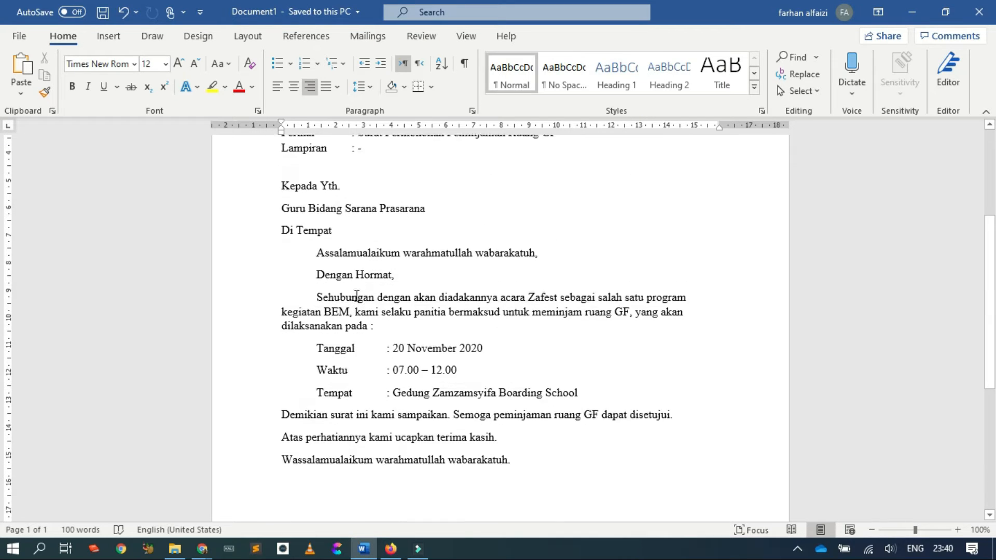
scroll(356, 296, "up", 4)
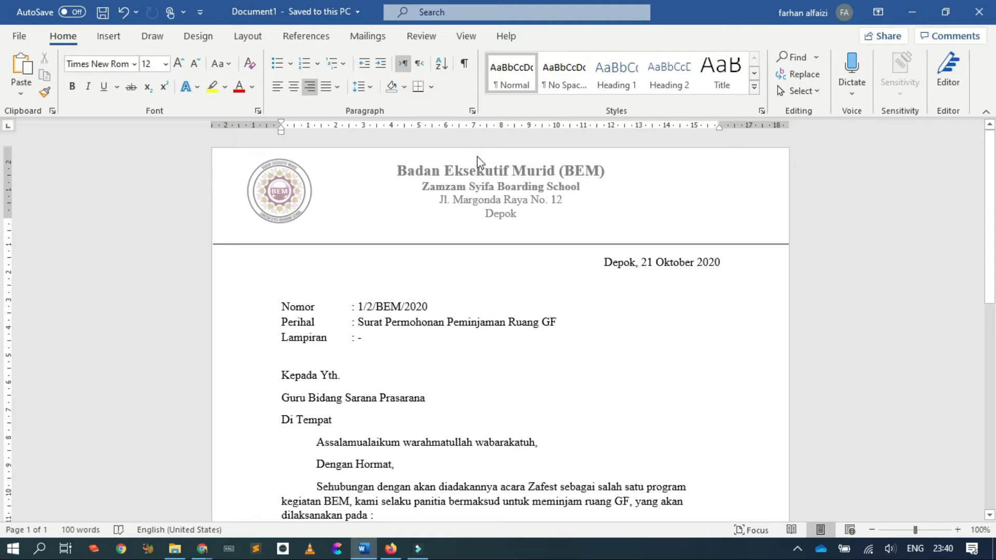
scroll(491, 242, "down", 2)
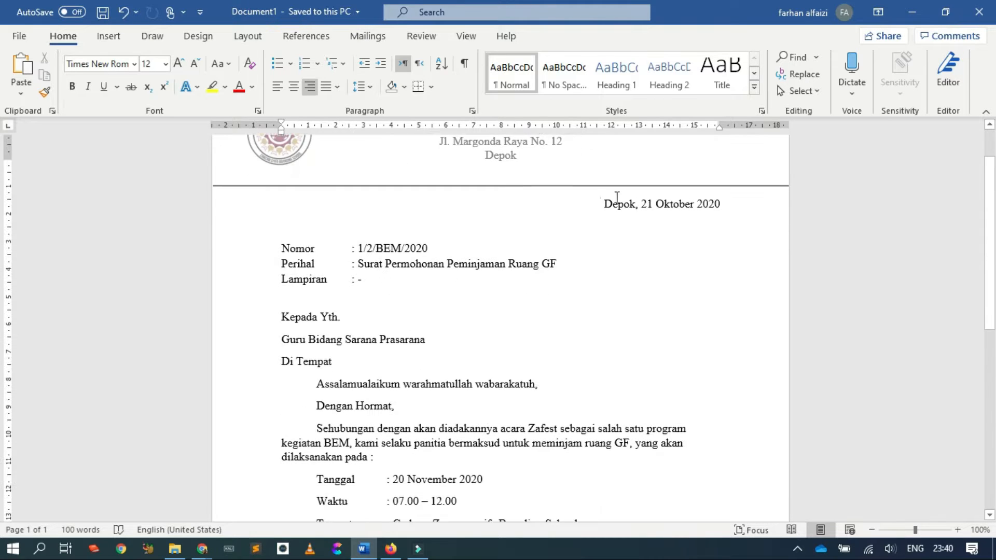
scroll(286, 222, "down", 2)
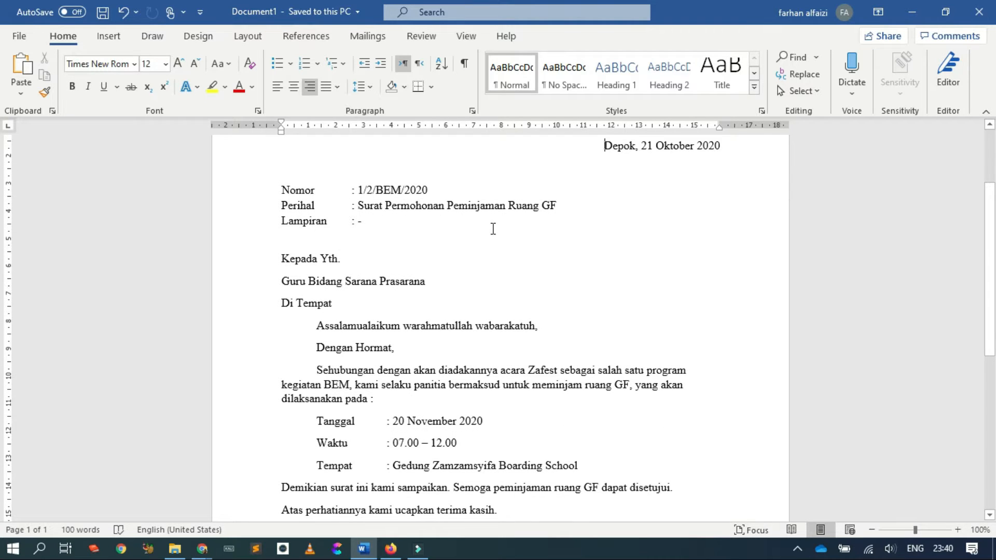
scroll(496, 229, "down", 8)
scroll(484, 306, "down", 4)
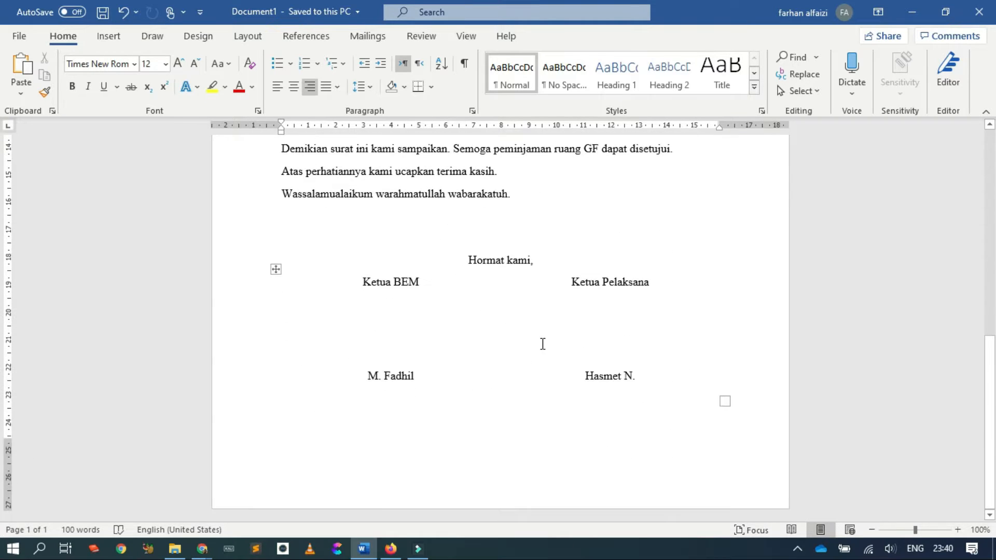
Examine the signature table's layout by selecting it and its cells, and look over the logo letterhead
left_click(275, 269)
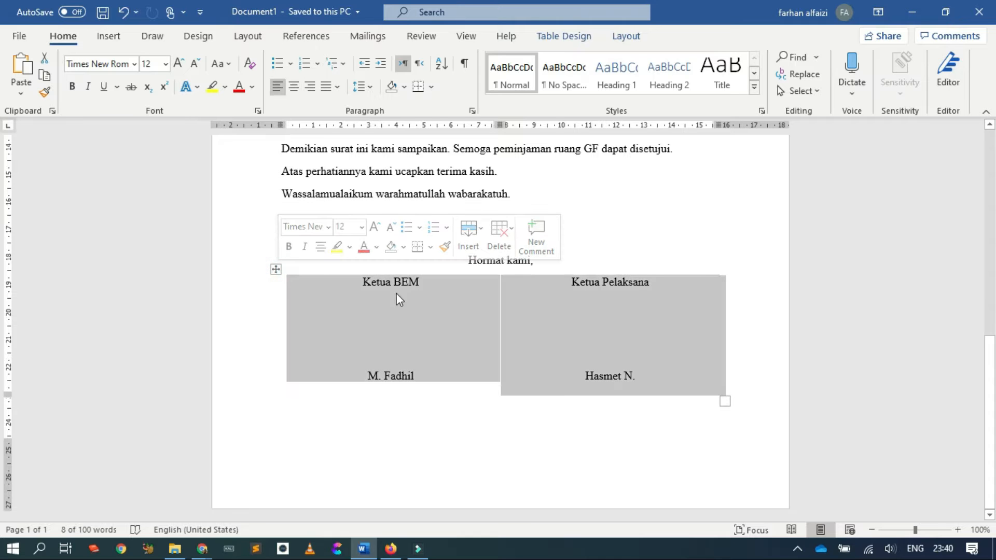
left_click(407, 293)
left_click(543, 311)
left_click(436, 318)
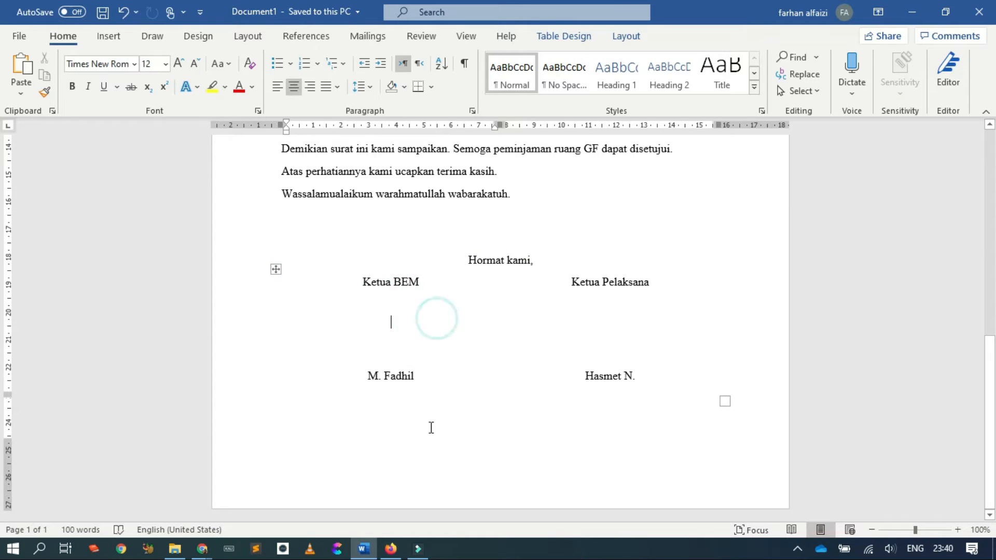
scroll(430, 423, "up", 7)
scroll(431, 422, "up", 9)
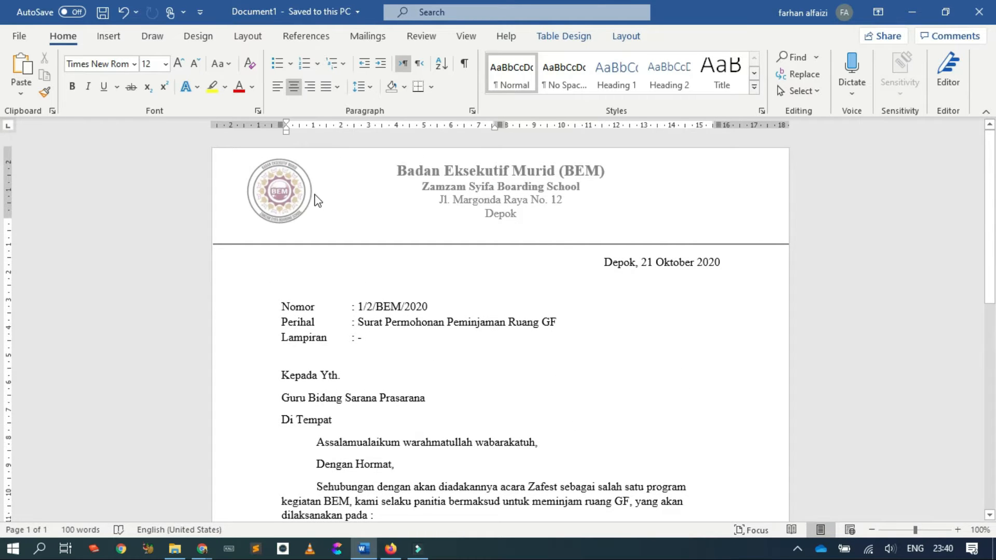
Try a page break below the signature table to see whether the letterhead repeats, and remove the extra page
scroll(451, 233, "down", 12)
left_click(450, 405)
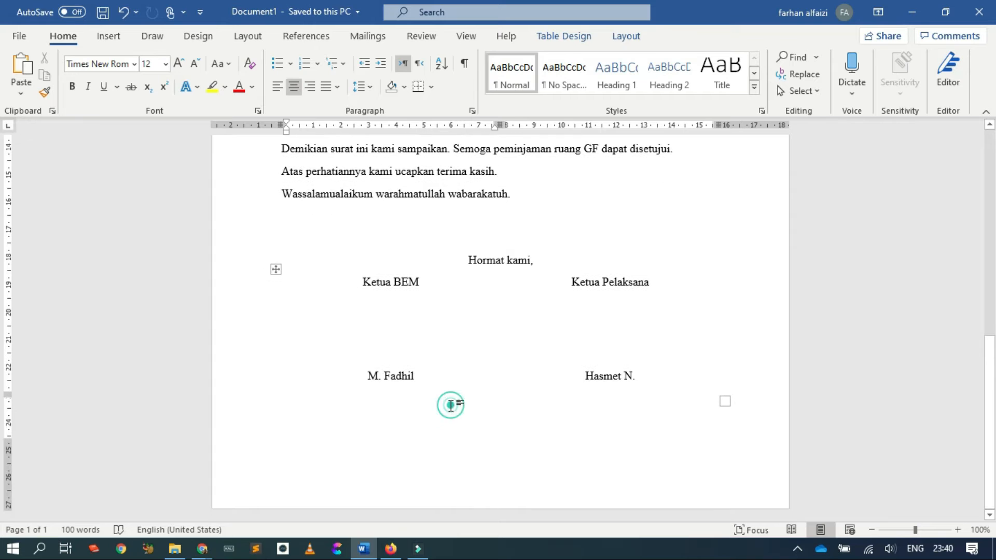
key("ctrl+Return")
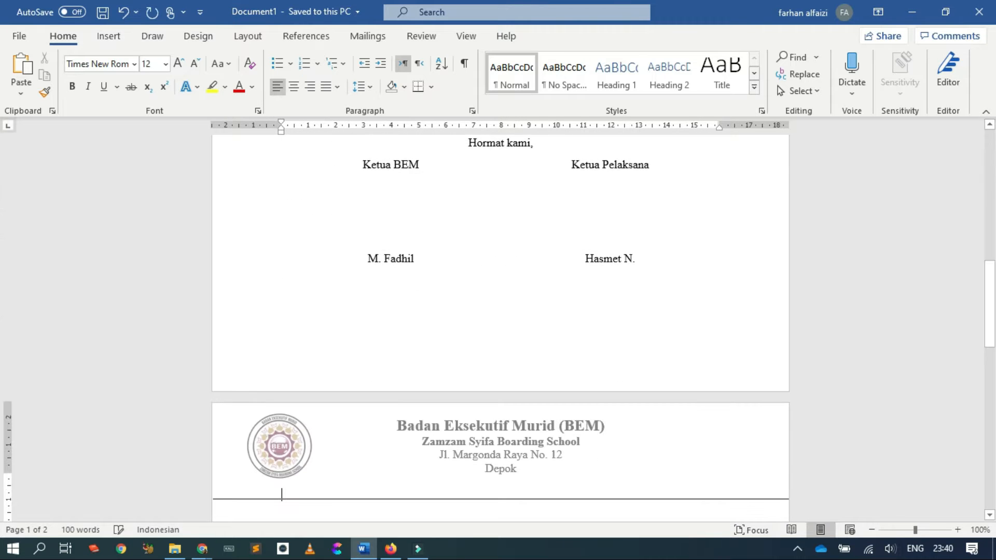
scroll(473, 322, "down", 8)
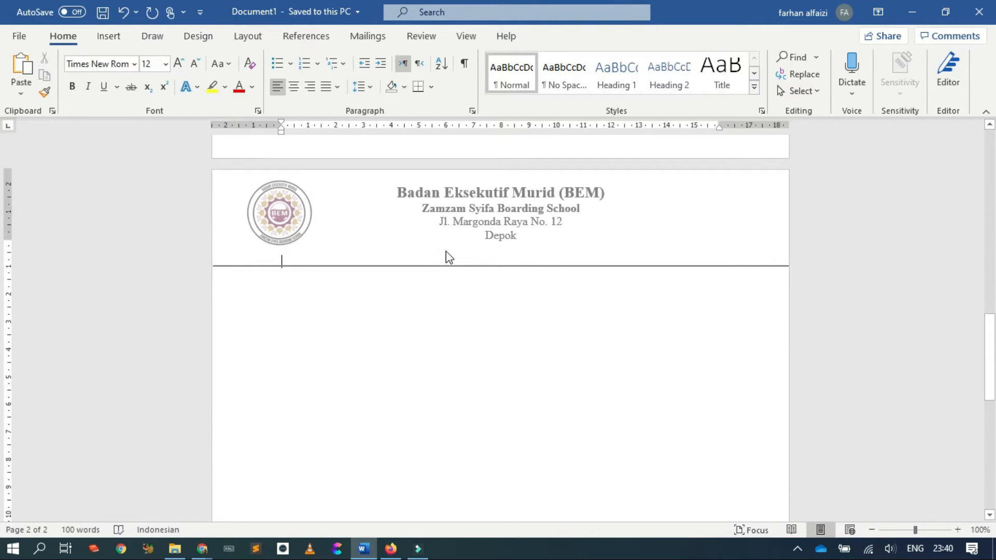
key("BackSpace")
key("BackSpace")
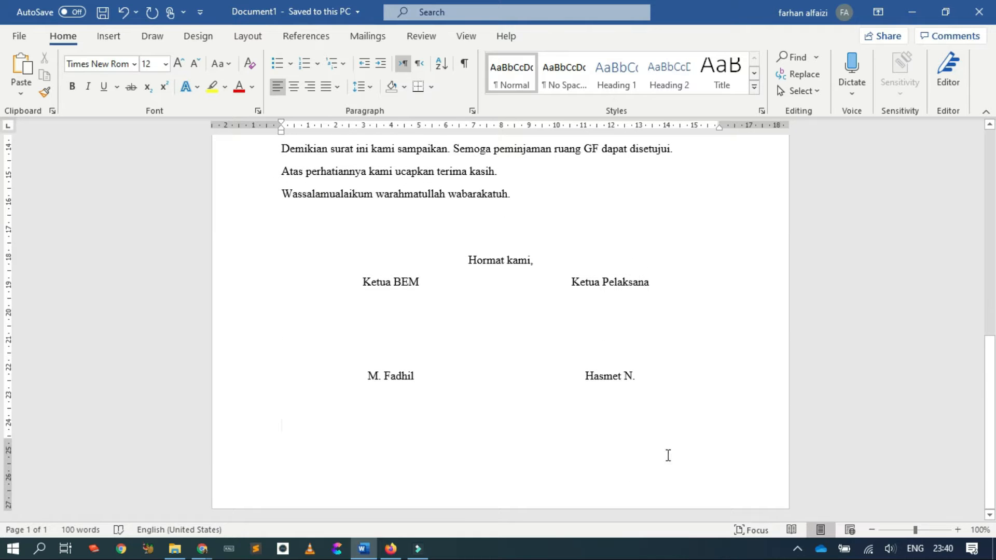
Create a new blank document for rebuilding the letter
scroll(613, 443, "up", 10)
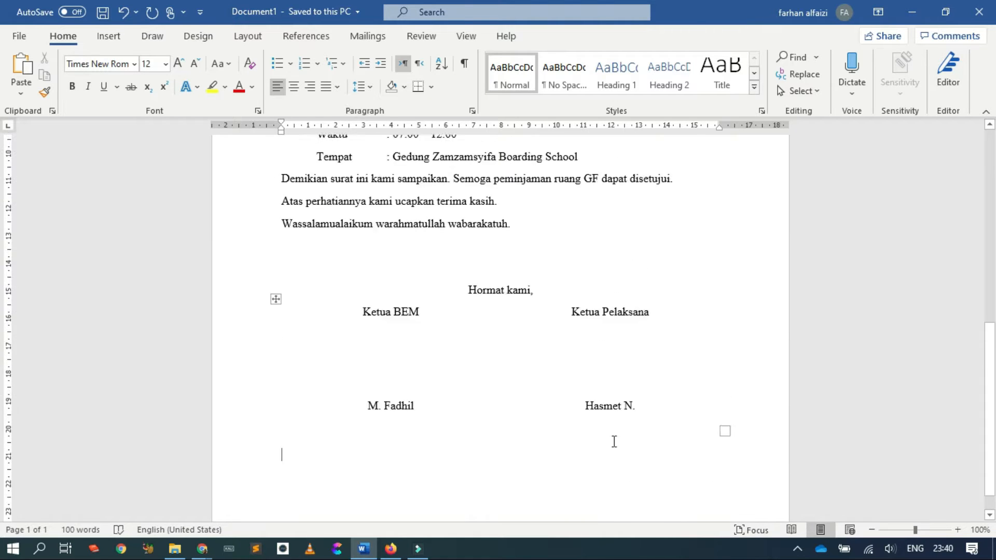
scroll(477, 319, "up", 3)
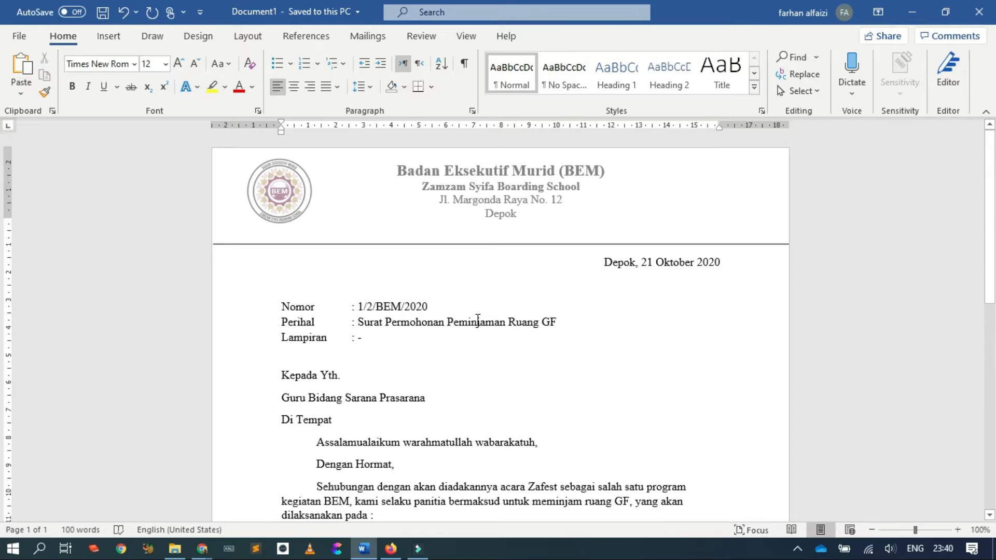
scroll(477, 320, "down", 10)
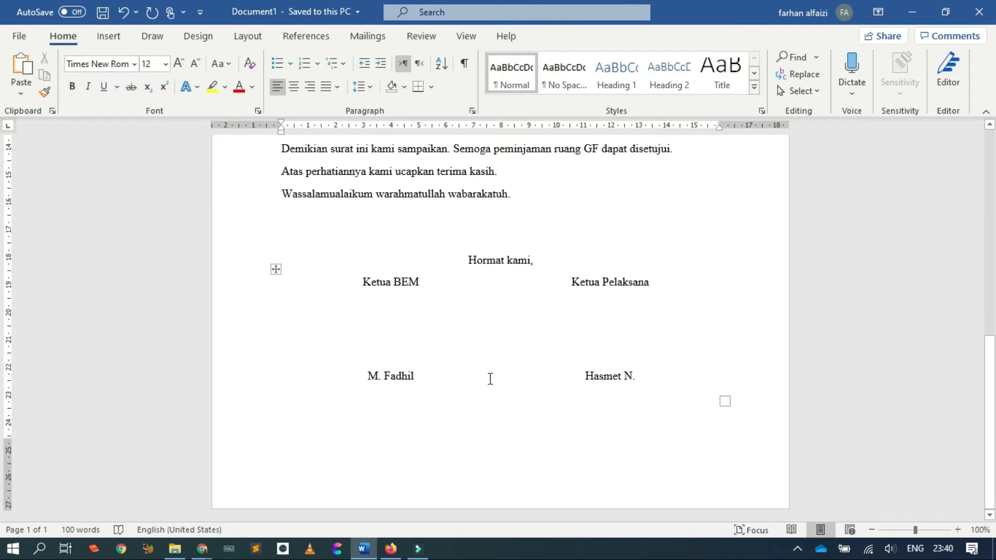
scroll(490, 379, "up", 12)
scroll(488, 379, "up", 1)
left_click(30, 40)
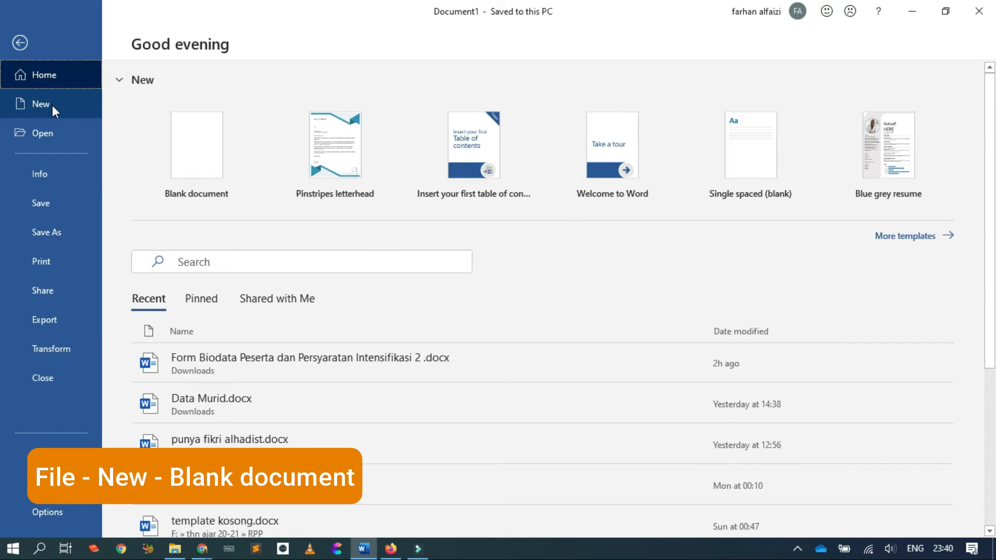
left_click(197, 150)
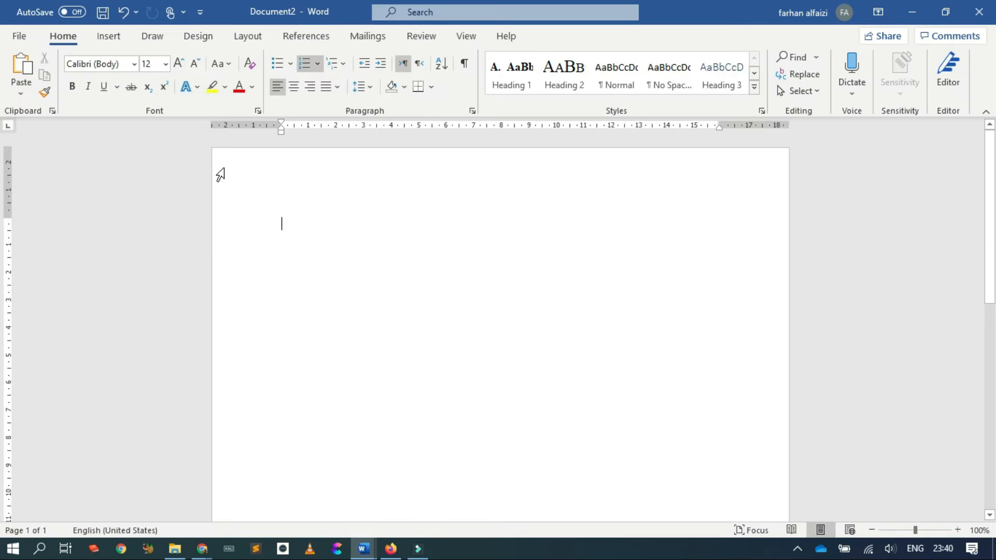
Check the new document's paper size and margins in Page Setup and accept the settings
left_click(247, 36)
left_click(240, 110)
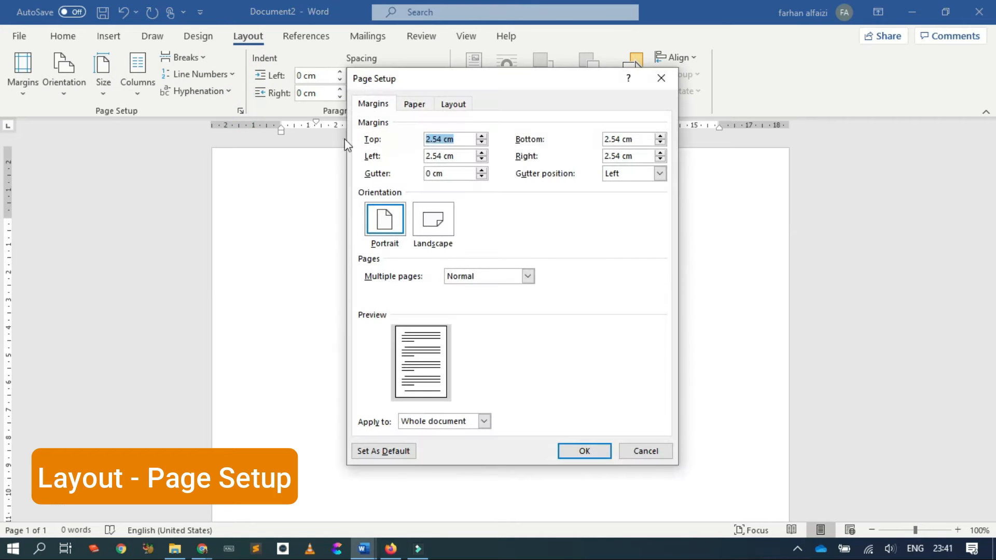
left_click(415, 104)
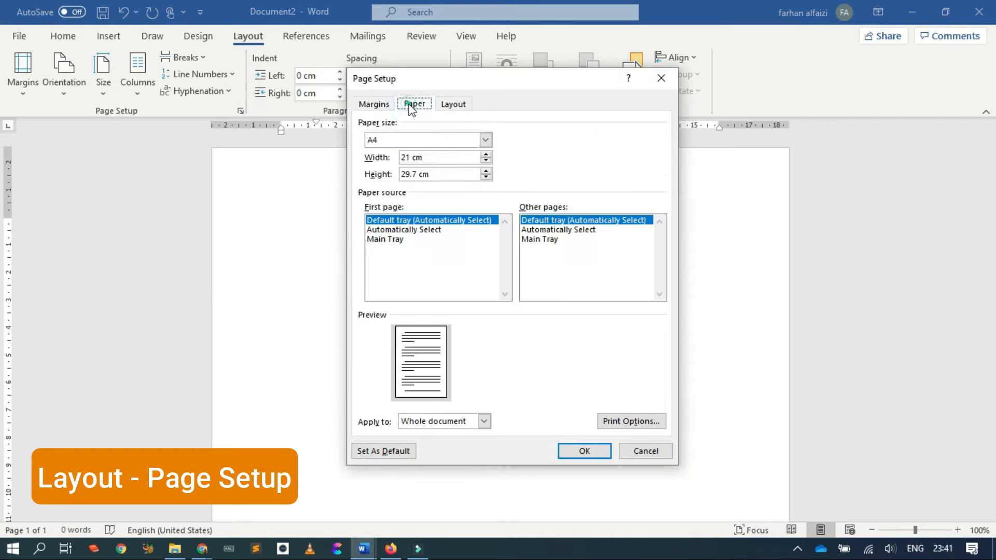
double_click(411, 158)
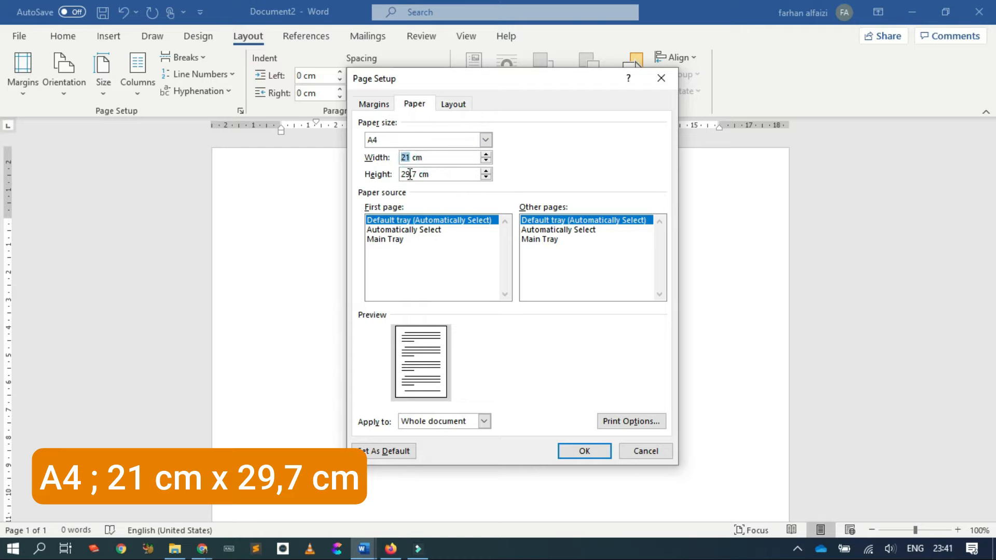
left_click(373, 104)
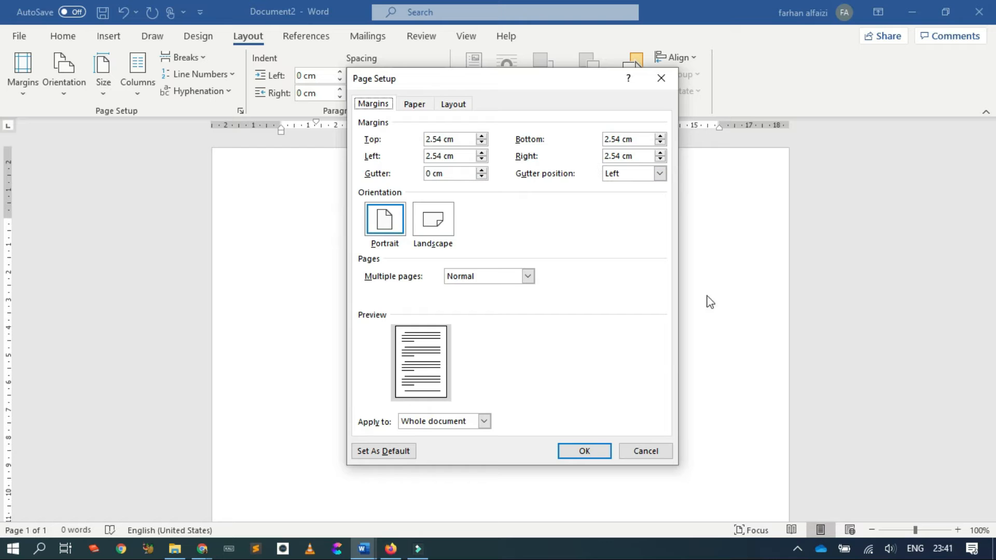
left_click(584, 444)
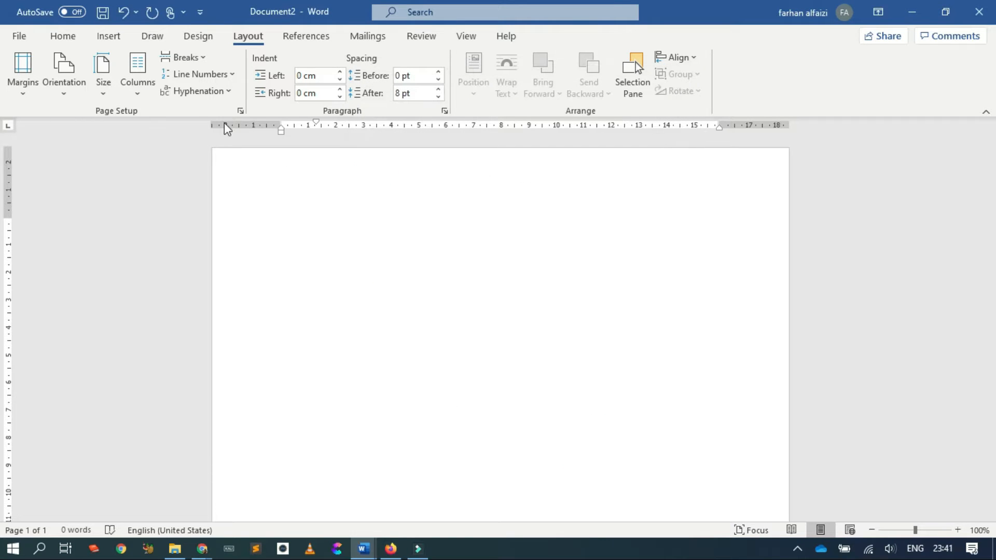
Open the blank document's header area for editing without applying a built-in header design
left_click(62, 35)
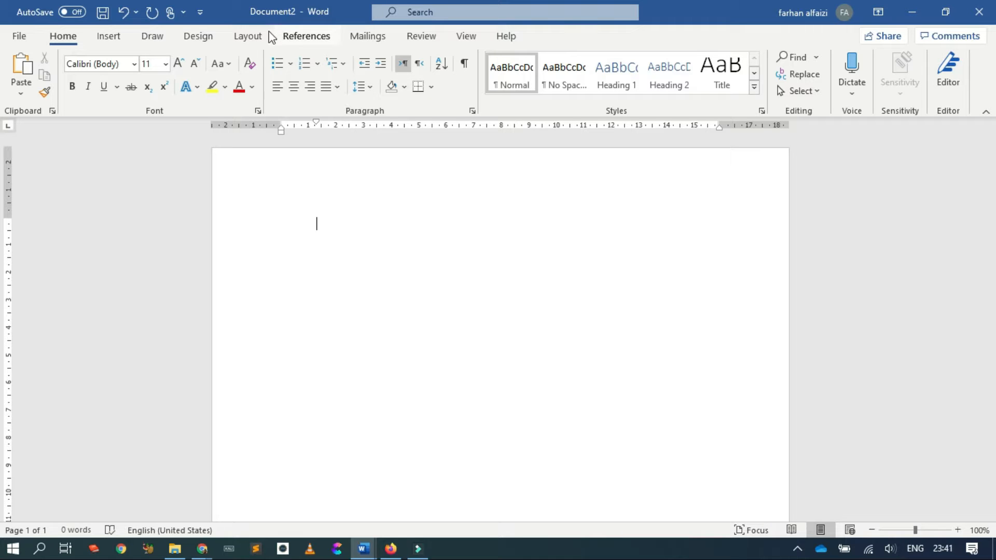
left_click(108, 36)
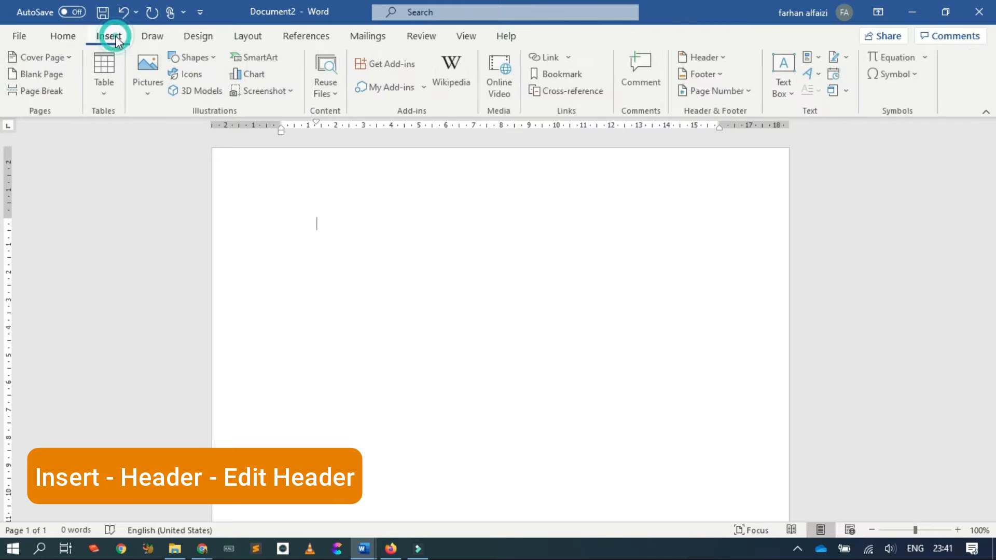
left_click(708, 57)
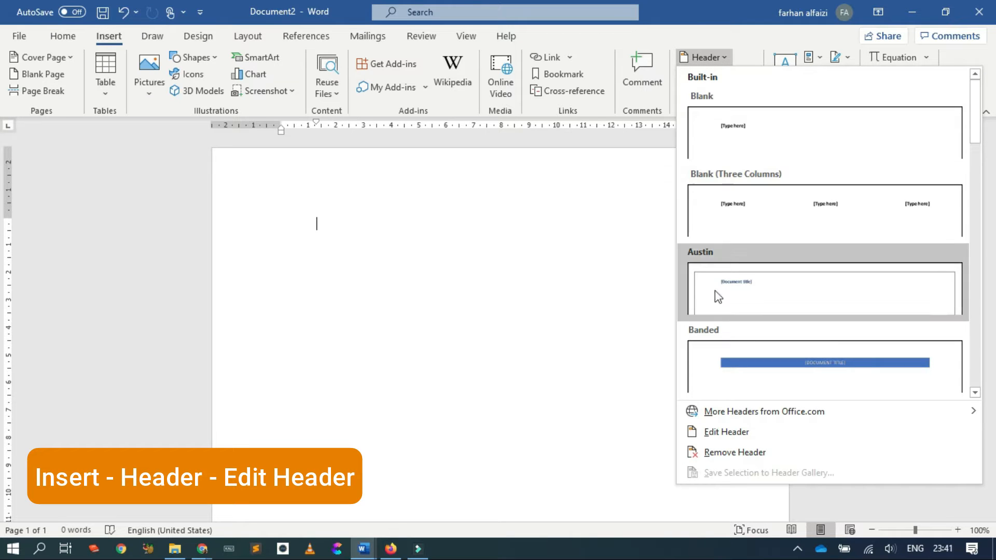
left_click(714, 434)
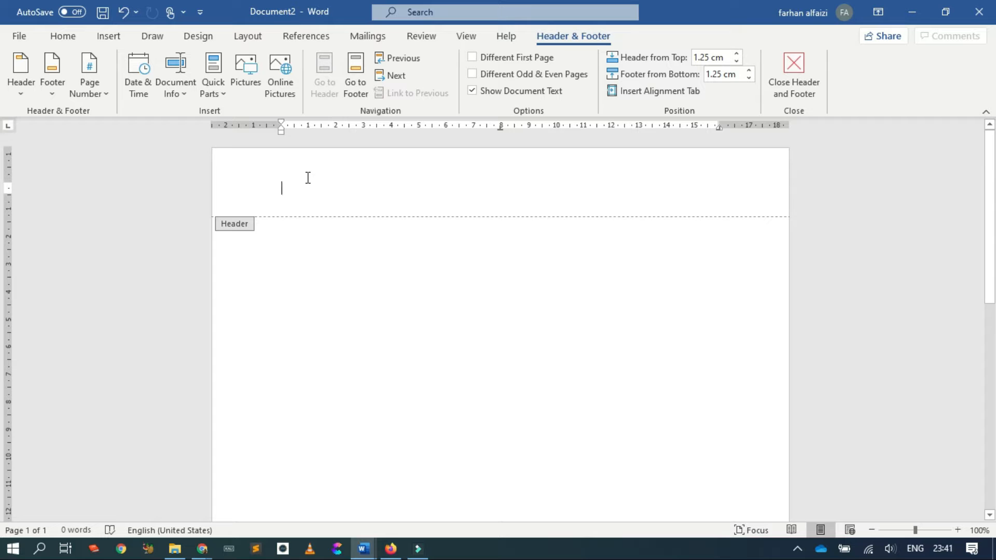
Insert the picture logo-BEM.png from the Downloads folder into the header
left_click(244, 65)
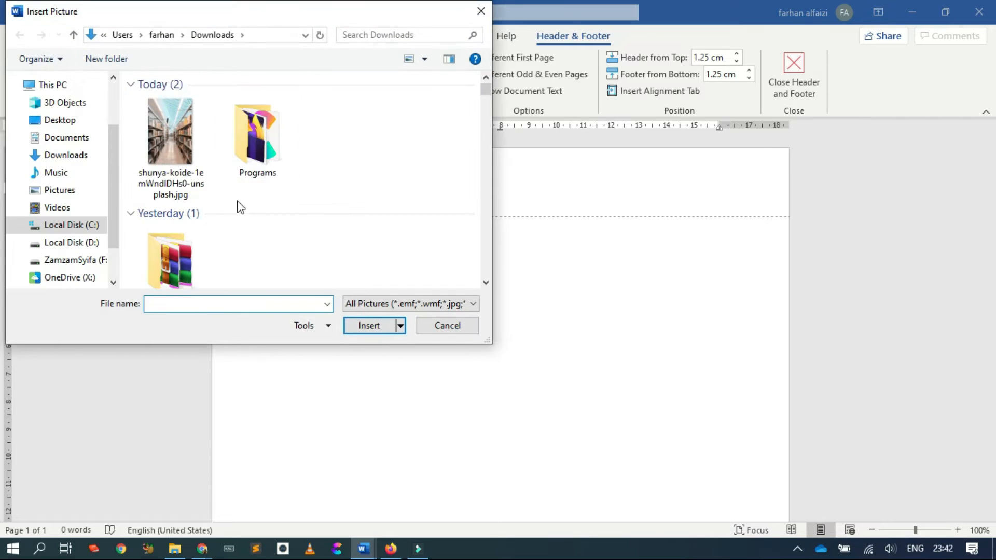
scroll(256, 155, "down", 12)
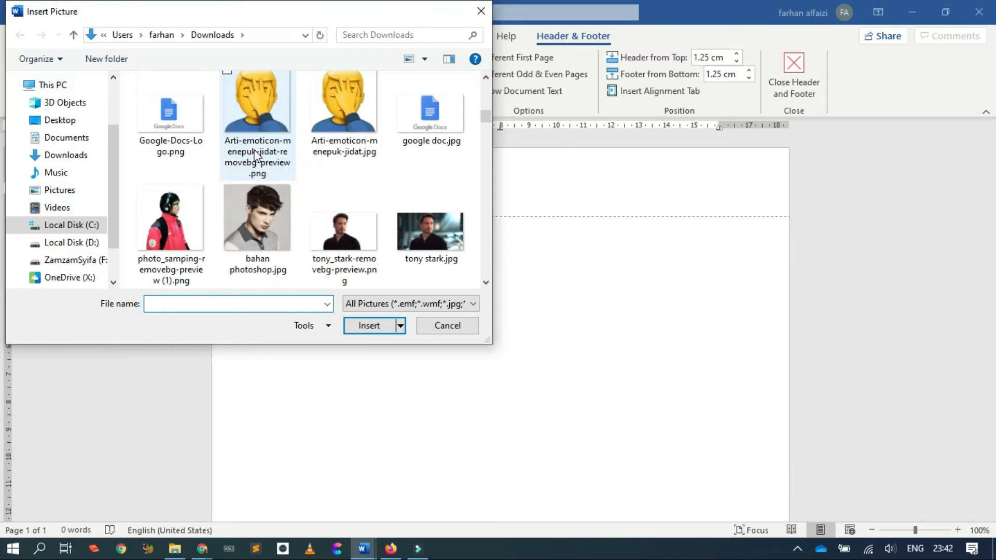
scroll(256, 156, "down", 10)
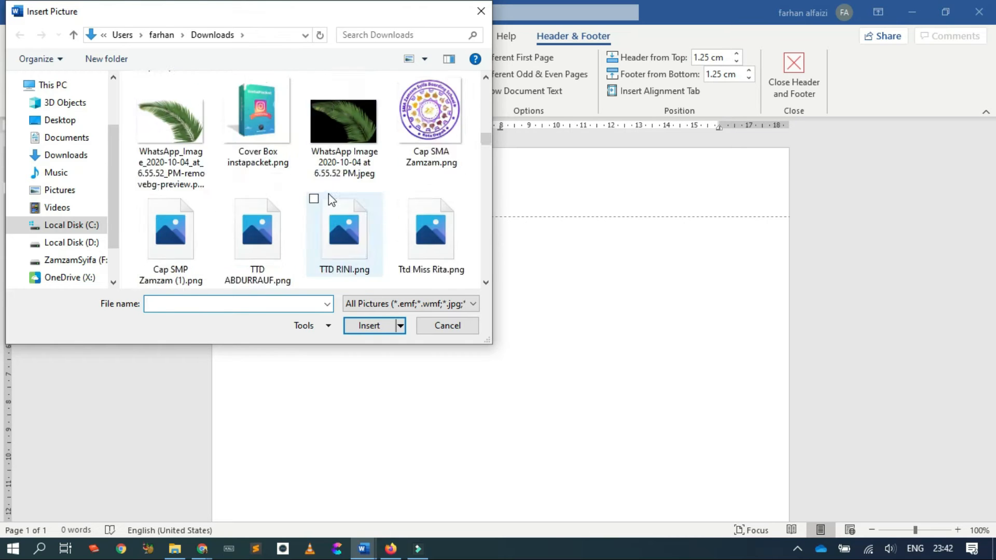
scroll(359, 172, "down", 6)
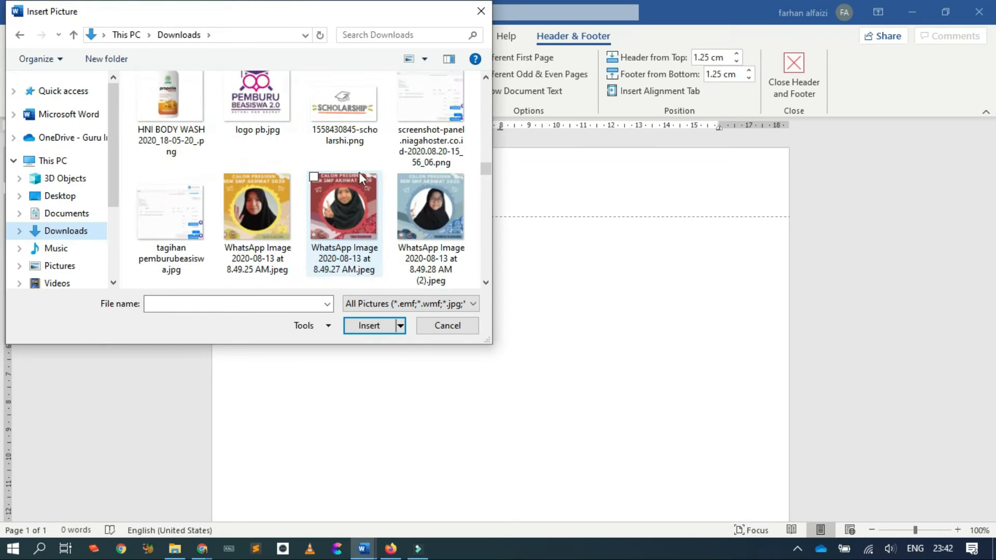
scroll(274, 170, "down", 8)
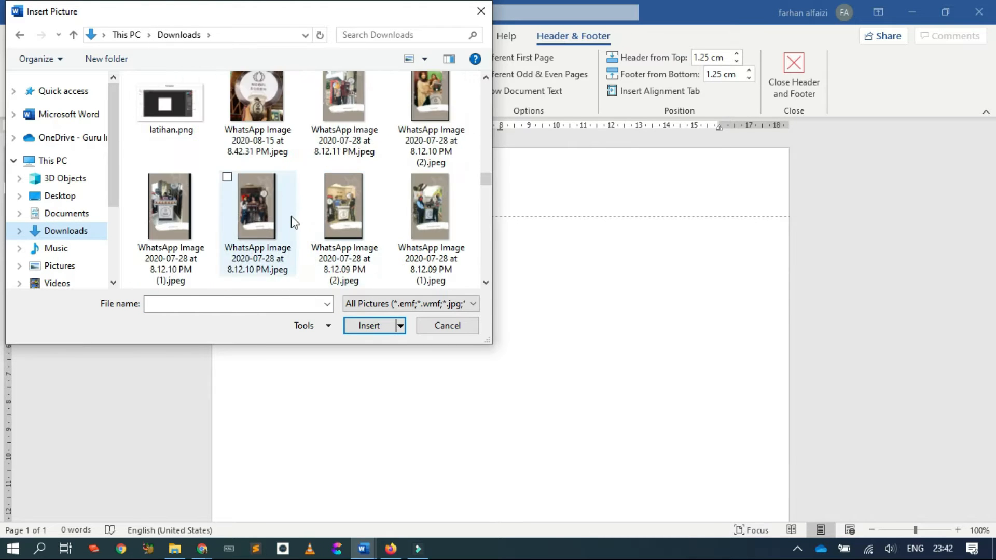
scroll(326, 207, "up", 3)
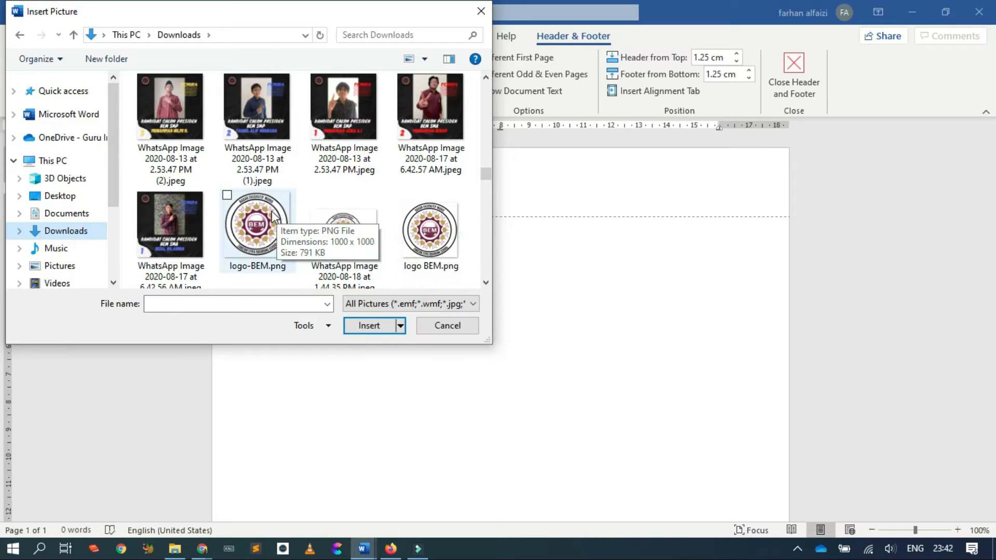
left_click(275, 241)
left_click(356, 325)
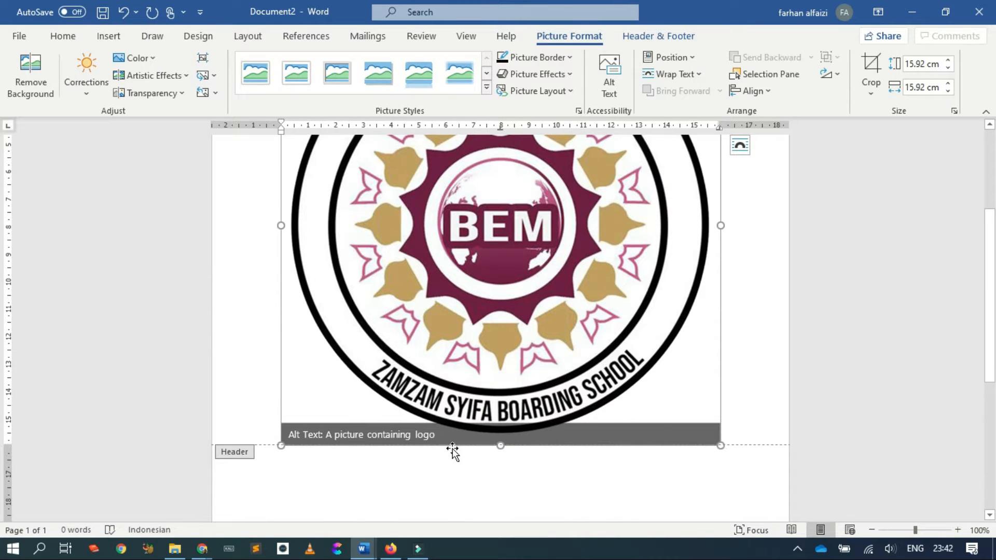
Shrink the inserted logo proportionally to about 2.86 cm by 2.86 cm
scroll(686, 251, "up", 5)
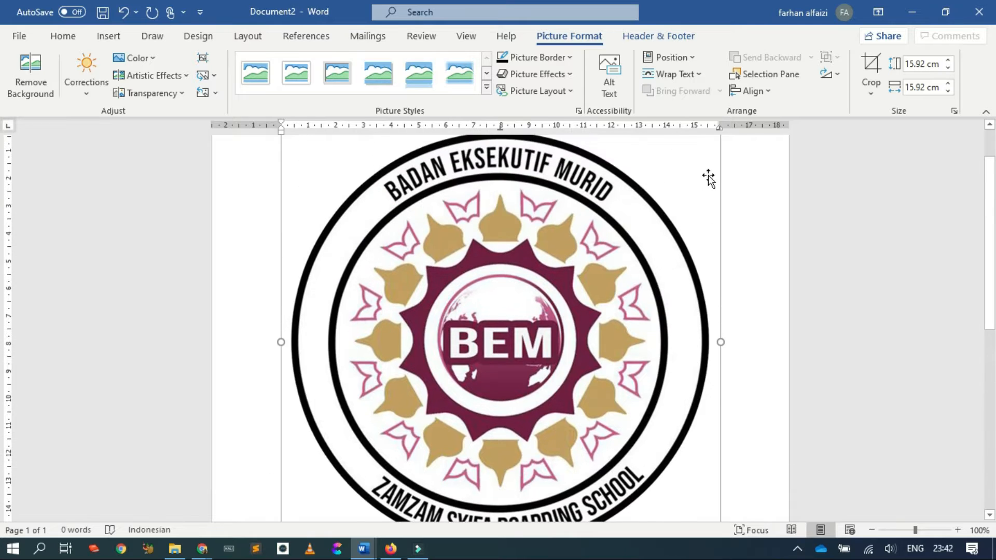
scroll(734, 331, "down", 6)
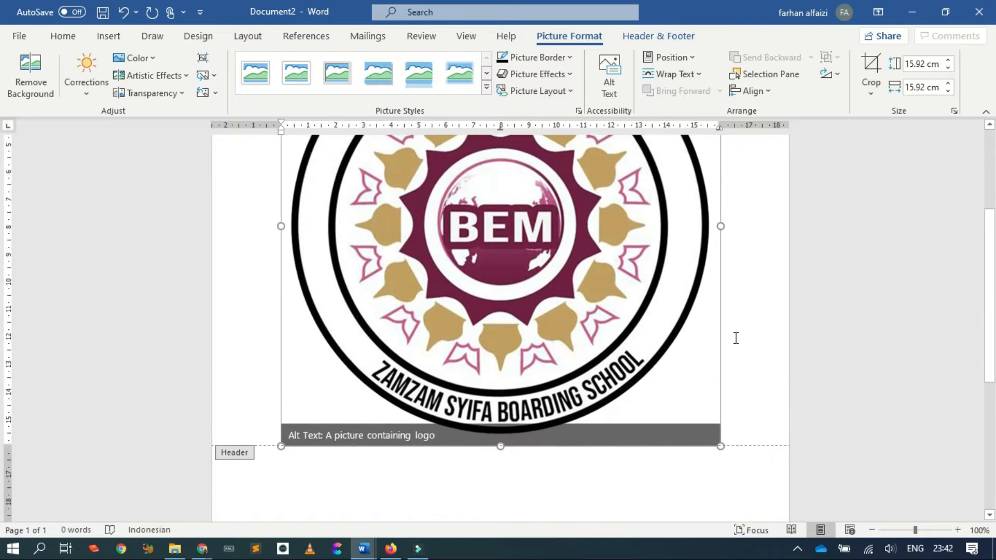
left_click_drag(721, 329, 407, 144)
scroll(460, 202, "up", 5)
left_click_drag(474, 373, 360, 260)
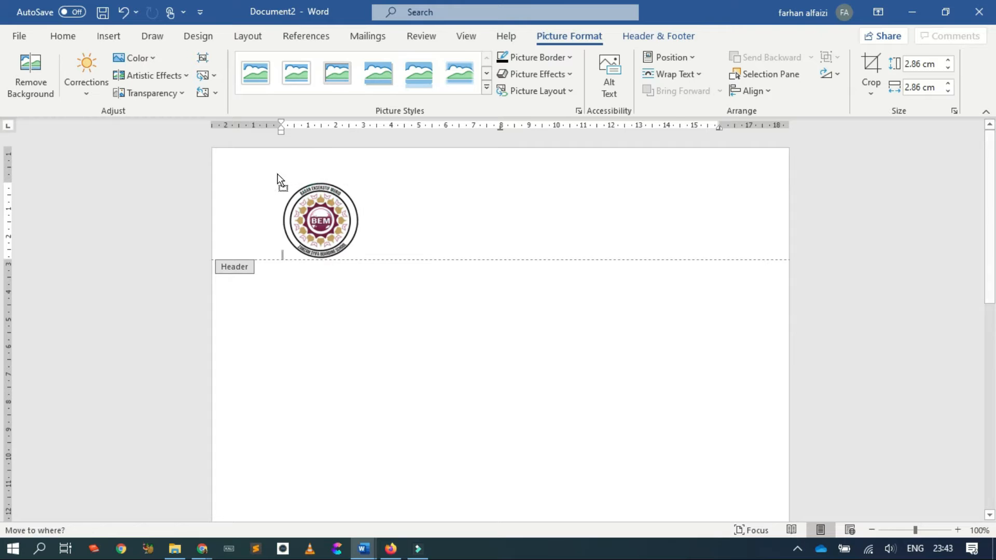
Set the logo's text wrapping to Behind Text and move it toward the page's upper-left corner, beside the header text
left_click(380, 192)
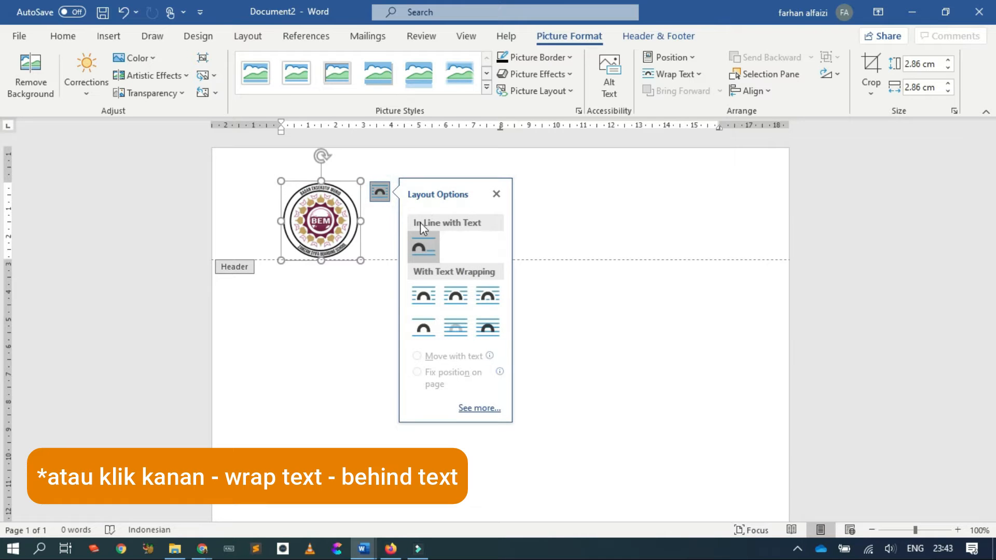
left_click(465, 339)
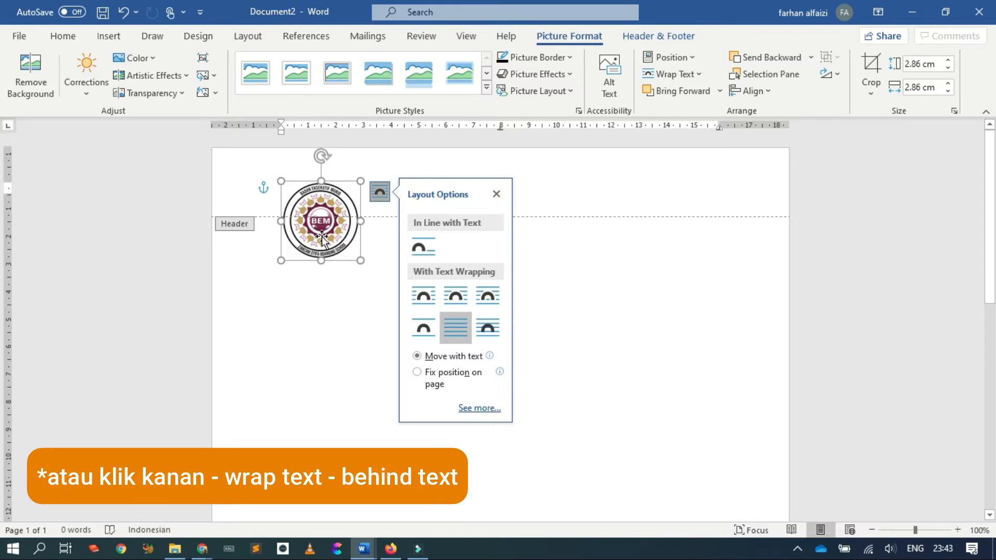
mouse_move(321, 237)
left_mouse_down()
mouse_move(266, 205)
mouse_move(311, 238)
mouse_move(305, 229)
left_mouse_up()
left_click(355, 184)
left_click(389, 195)
left_click(365, 189)
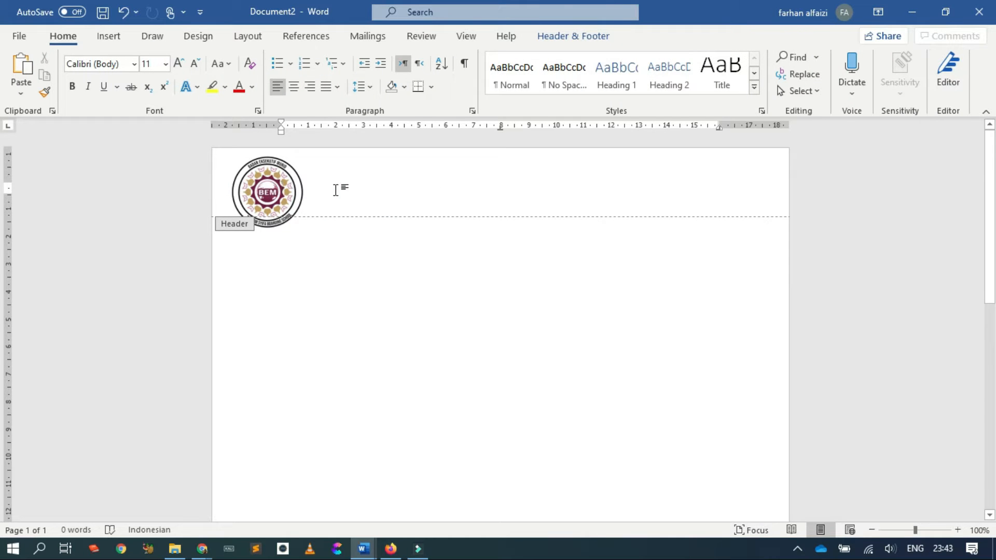
Enter "Badan Eksekutif Murid (BEM)" as the first line of the header
key("alt+Tab")
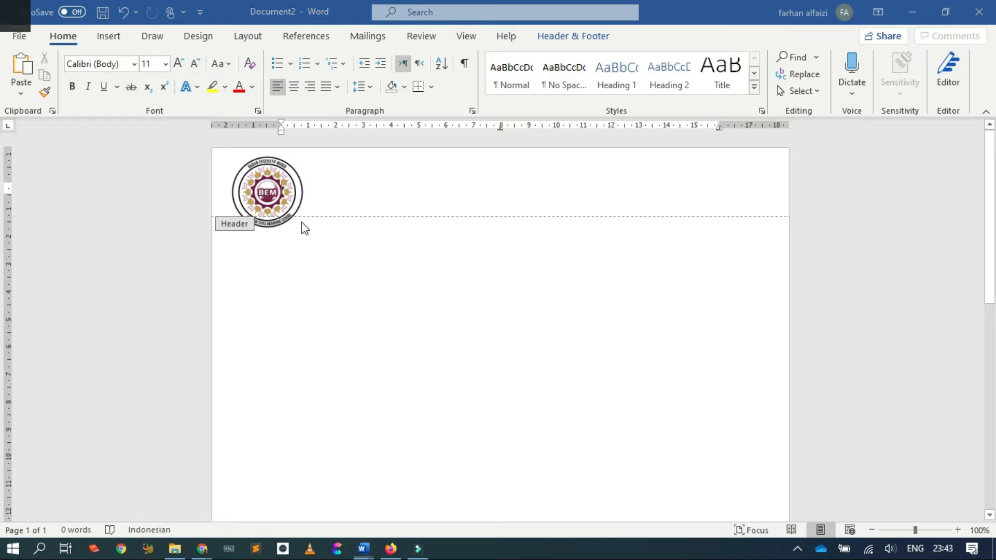
key("alt+Tab")
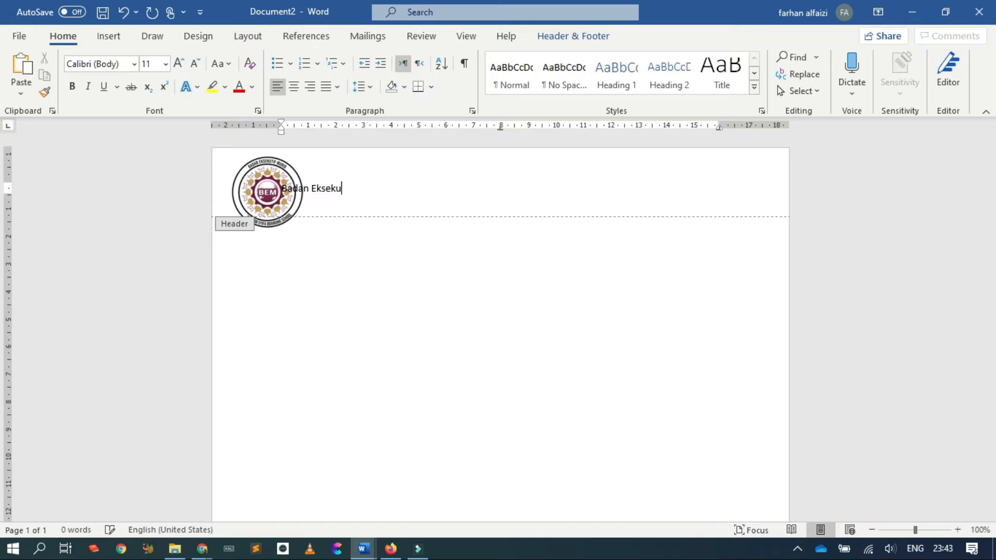
key("alt+Tab")
key("alt+Tab")
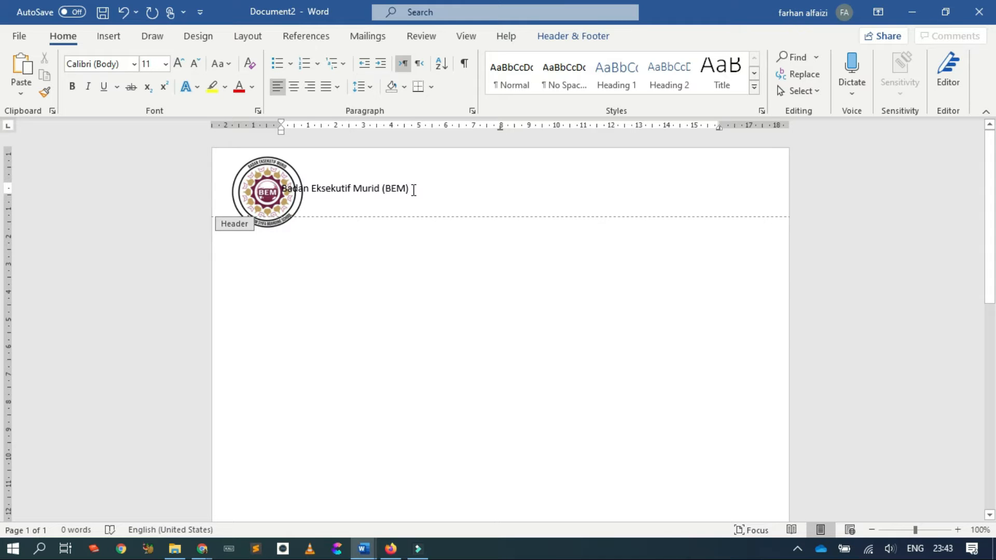
left_click(473, 111)
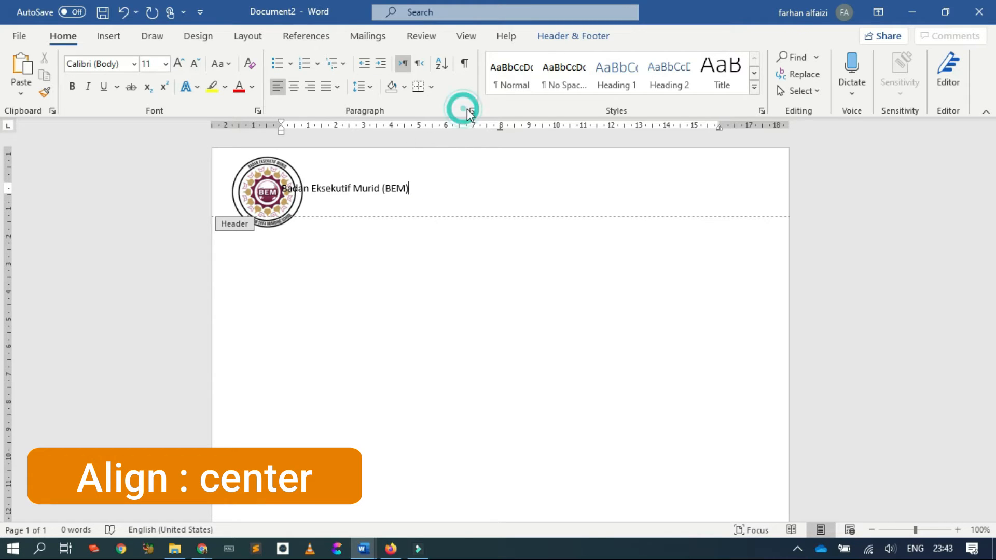
left_click(464, 128)
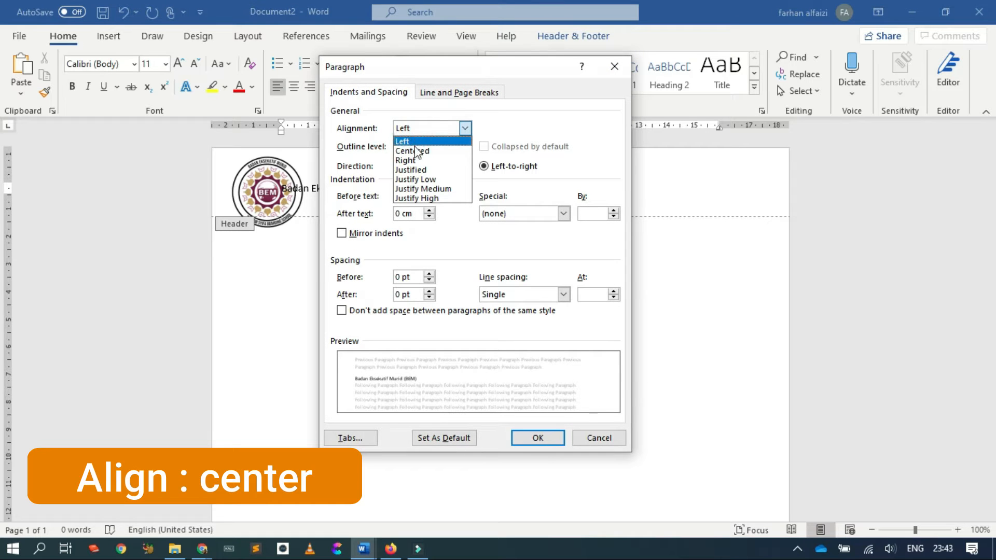
left_click(433, 141)
left_click(599, 438)
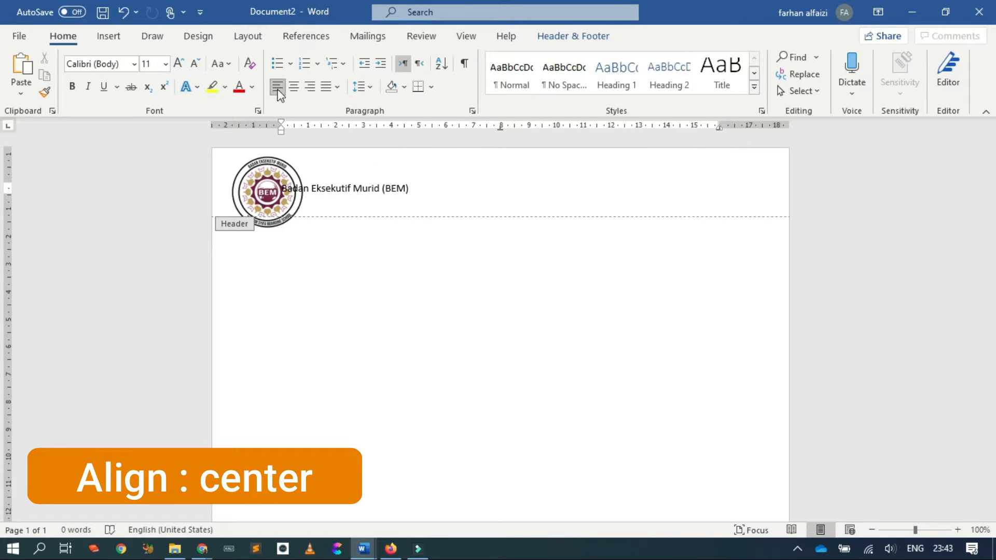
Center the header text and add "Zamzam Syifa Boarding School" as its second line
left_click(295, 89)
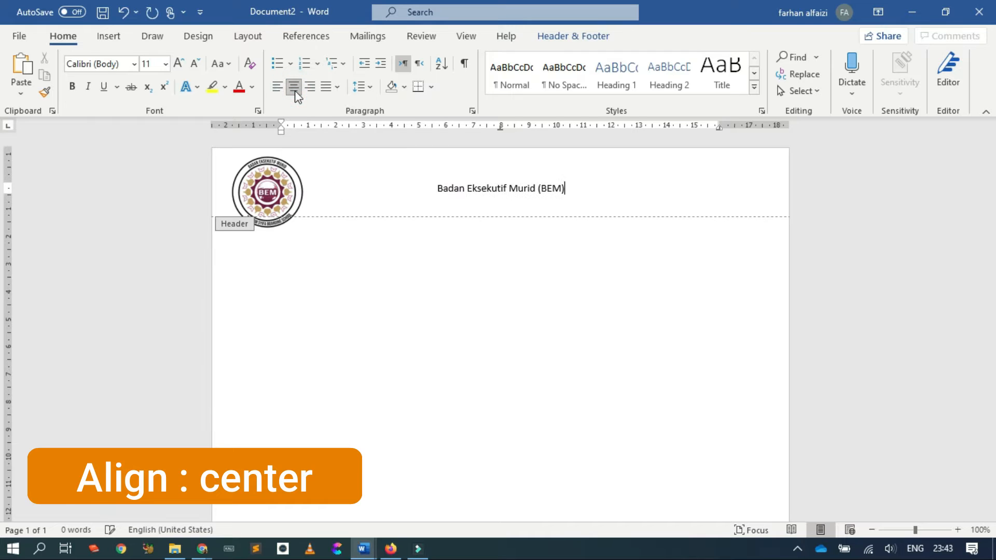
key("Return")
type("Zamzam Syifa Boarding School")
key("Return")
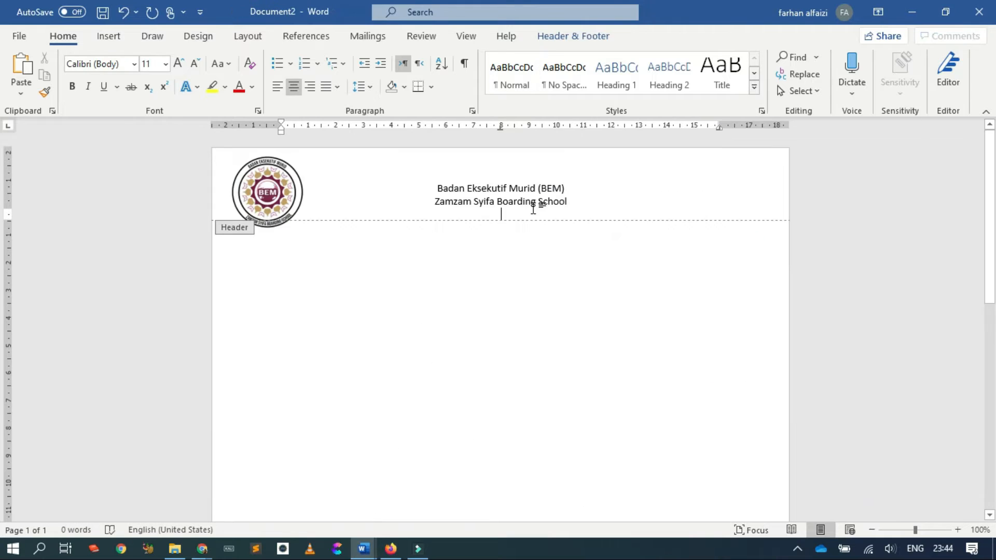
Add the school's street address and its city as two more centered header lines, correcting the misspelled street name
type("Jl. Mar")
type("dond")
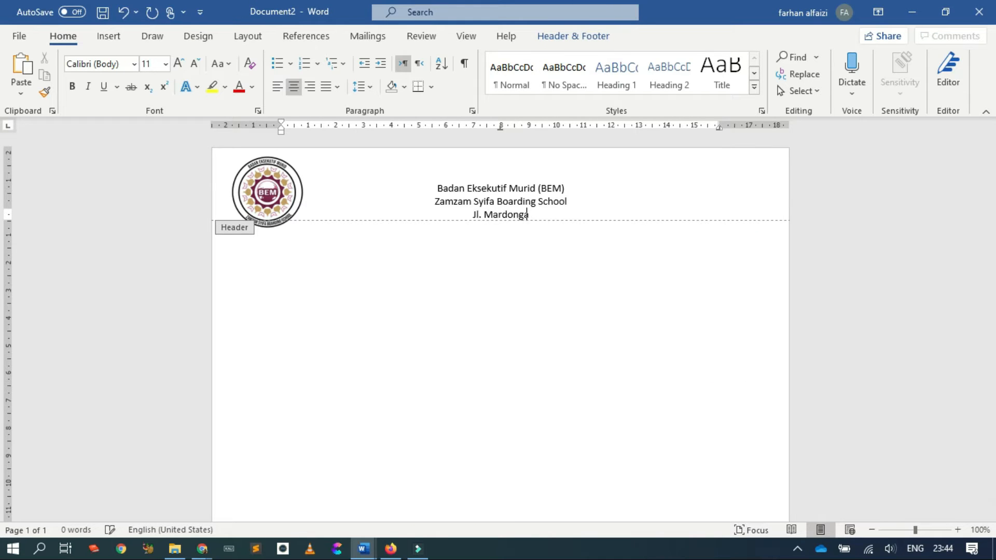
key("BackSpace")
key("BackSpace")
key("BackSpace")
key("BackSpace")
type("gonda Raya. No. 12")
key("Return")
type("Depok")
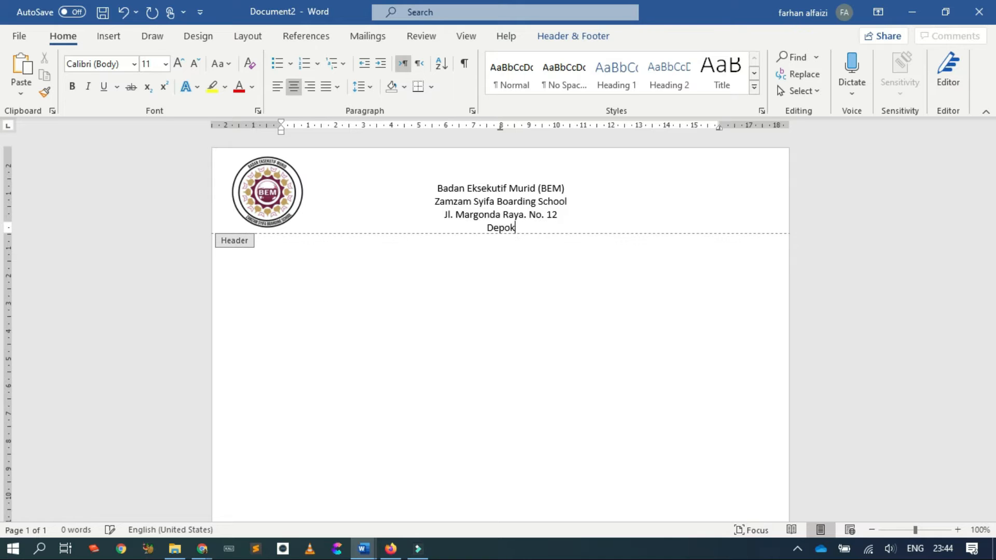
Set the header's distance from the top of the page to 0.6 cm
left_click(544, 193)
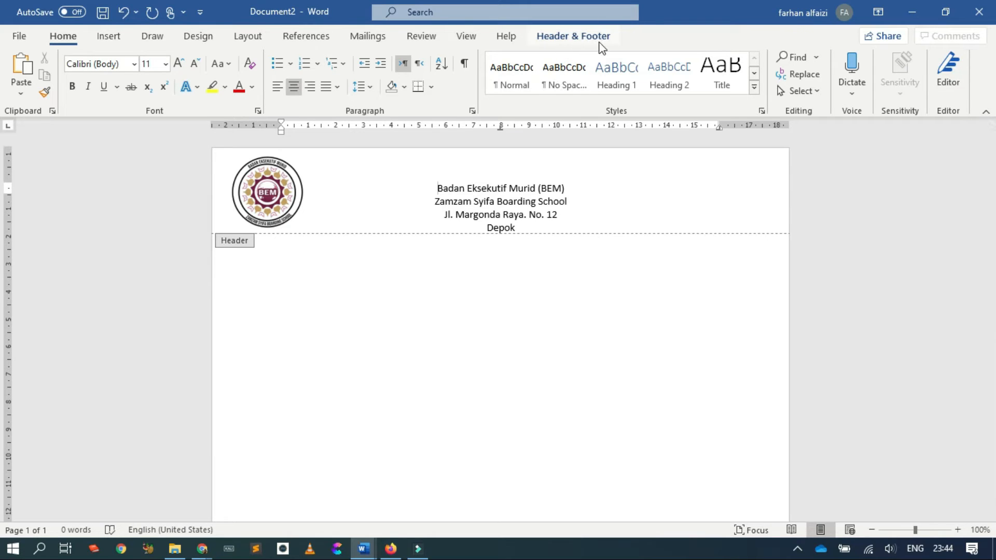
left_click(577, 38)
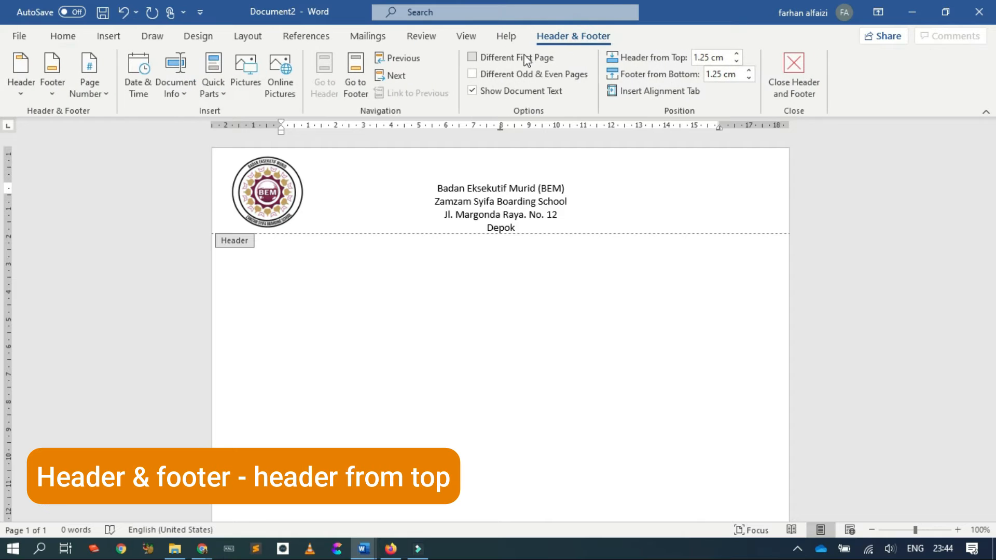
left_click(711, 57)
left_click(736, 56)
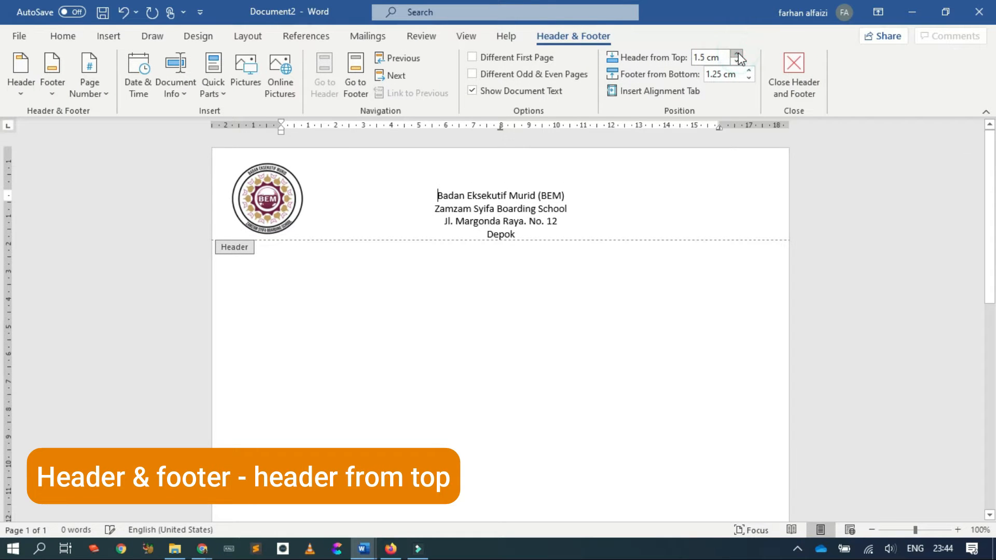
left_click(736, 56)
left_click(736, 62)
left_click(736, 62)
left_click(736, 62)
left_click(736, 62)
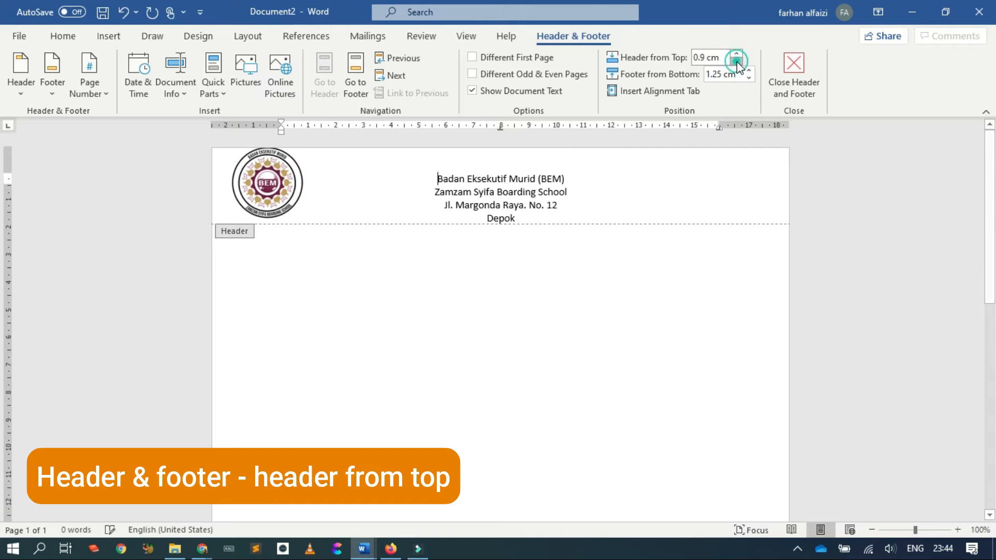
left_click(736, 61)
left_click(736, 62)
left_click(736, 62)
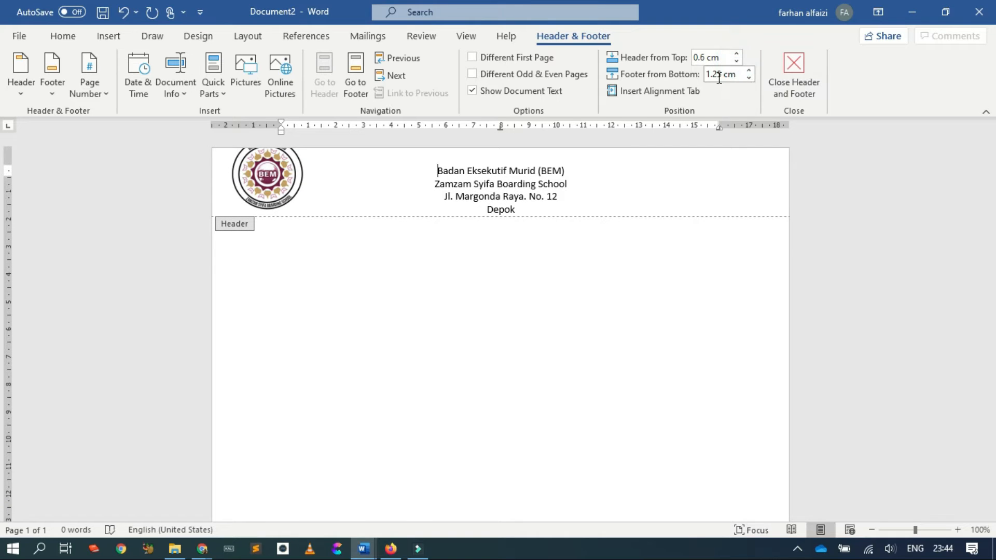
Move the logo down and slightly to the right so it lies fully on the page beside the header lines
left_click(561, 211)
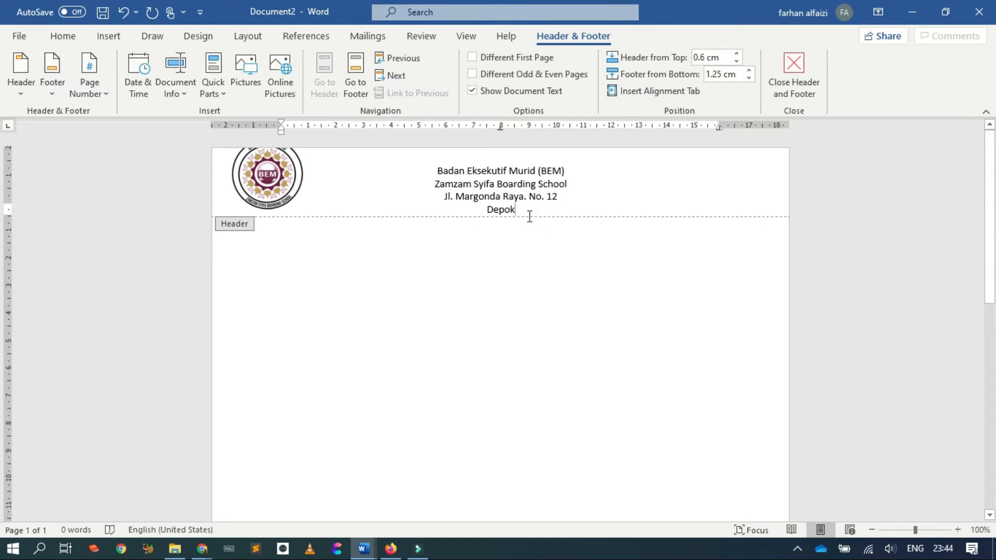
left_click(289, 174)
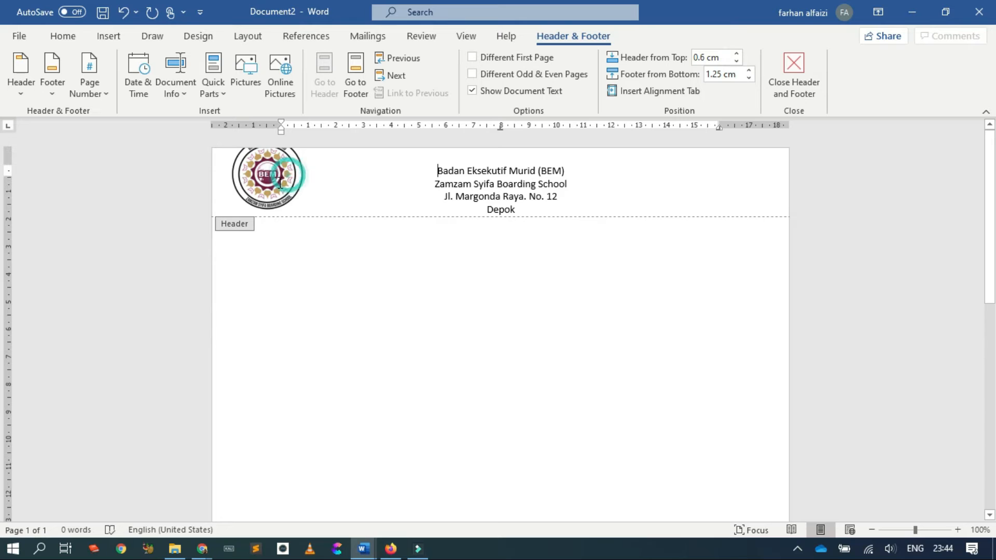
left_click(277, 185)
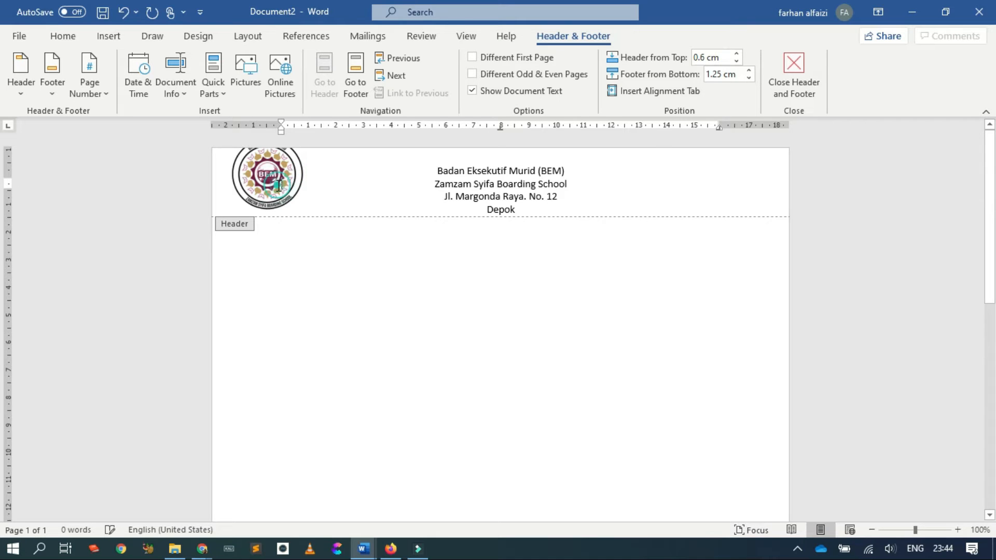
left_click_drag(246, 175, 259, 197)
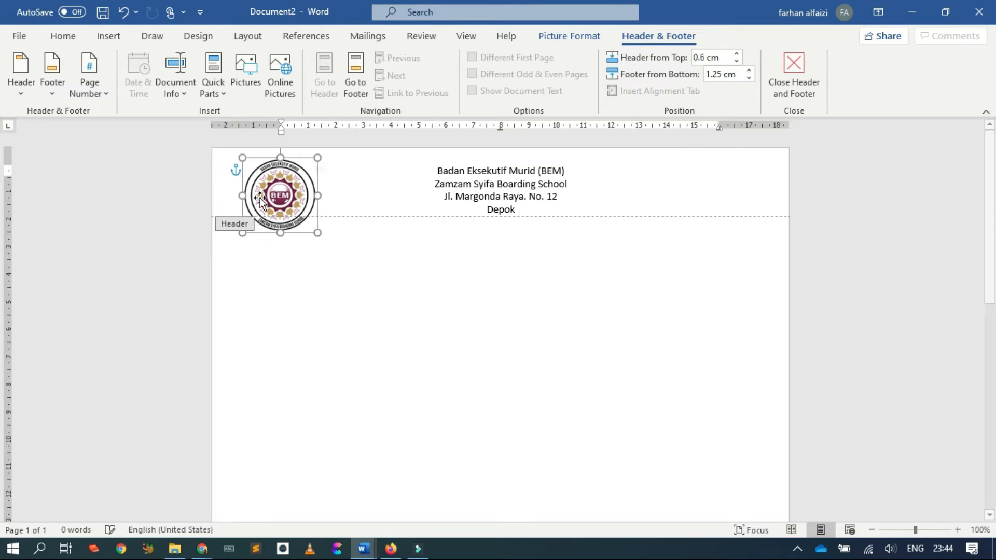
Add one blank line below the city line in the header
left_click(537, 212)
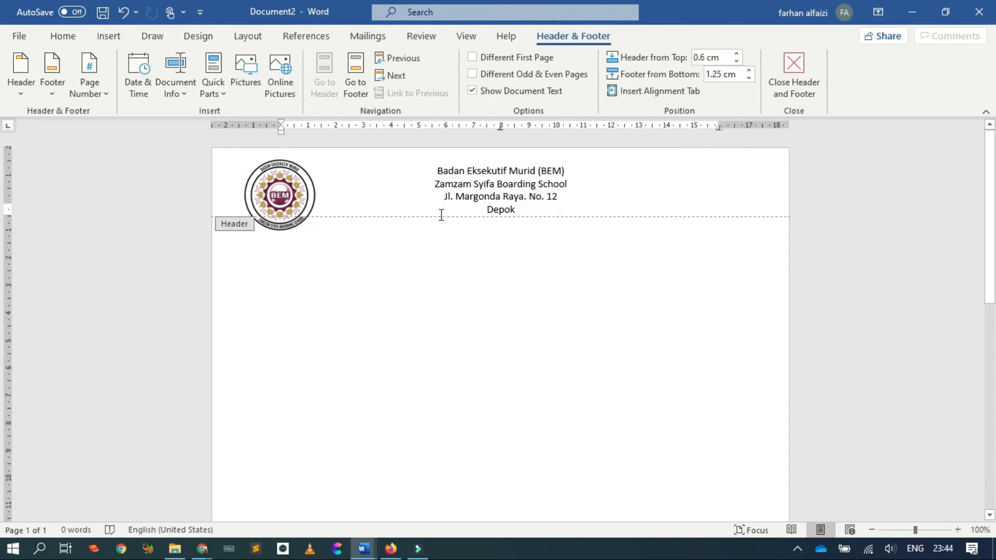
key("Return")
key("Return")
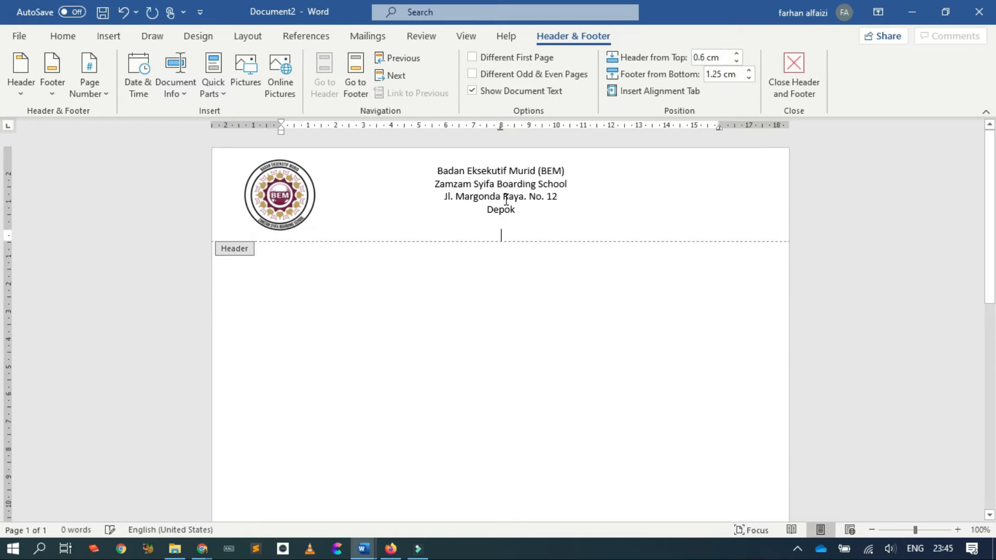
key("BackSpace")
Set all four header text lines to Times New Roman, size 12
left_click_drag(569, 169, 447, 169)
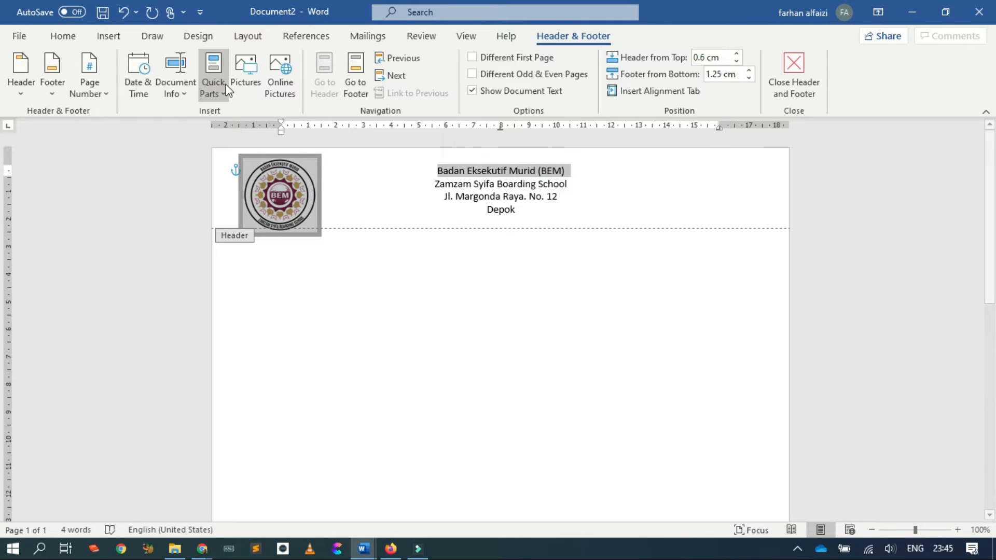
left_click(61, 36)
left_click(98, 64)
left_click(441, 193)
left_click_drag(448, 170, 530, 205)
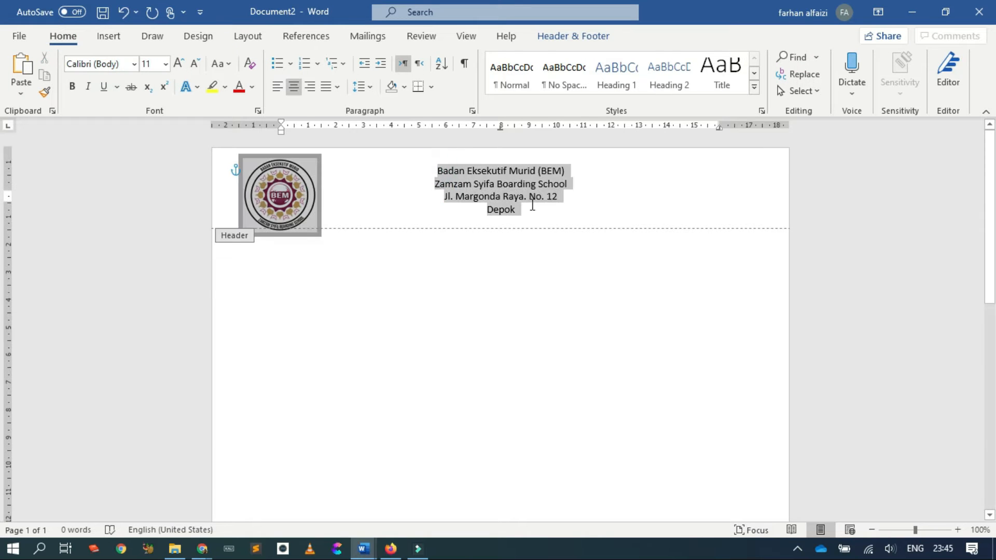
left_click(116, 67)
type("Times New Rom")
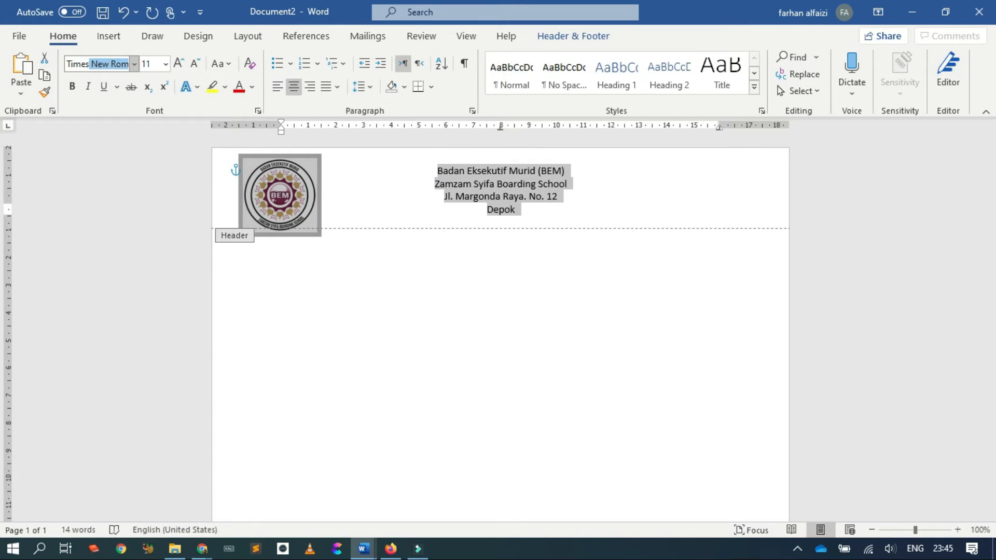
key("Tab")
type("1")
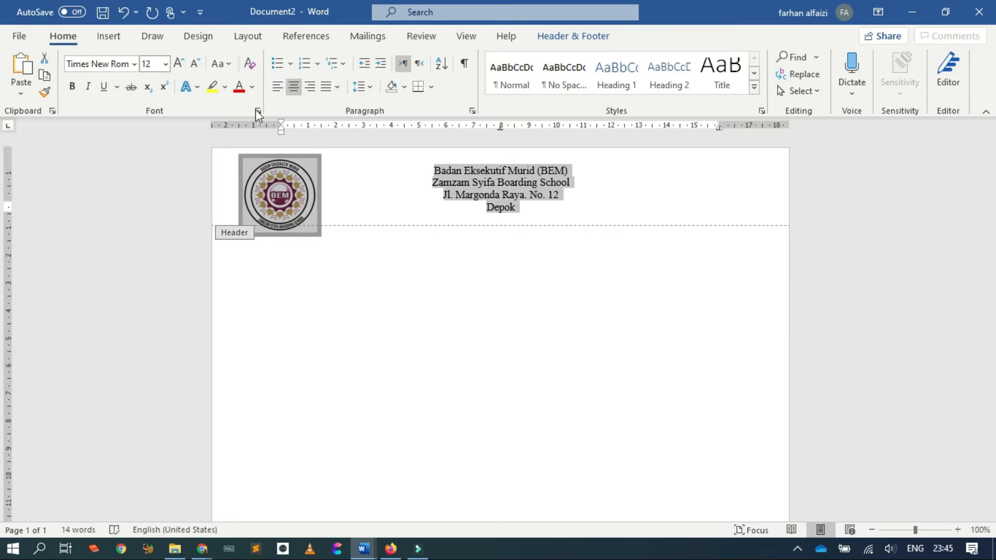
left_click(523, 204)
Enlarge the header line "Badan Eksekutif Murid (BEM)" to size 16 and make it bold
triple_click(585, 164)
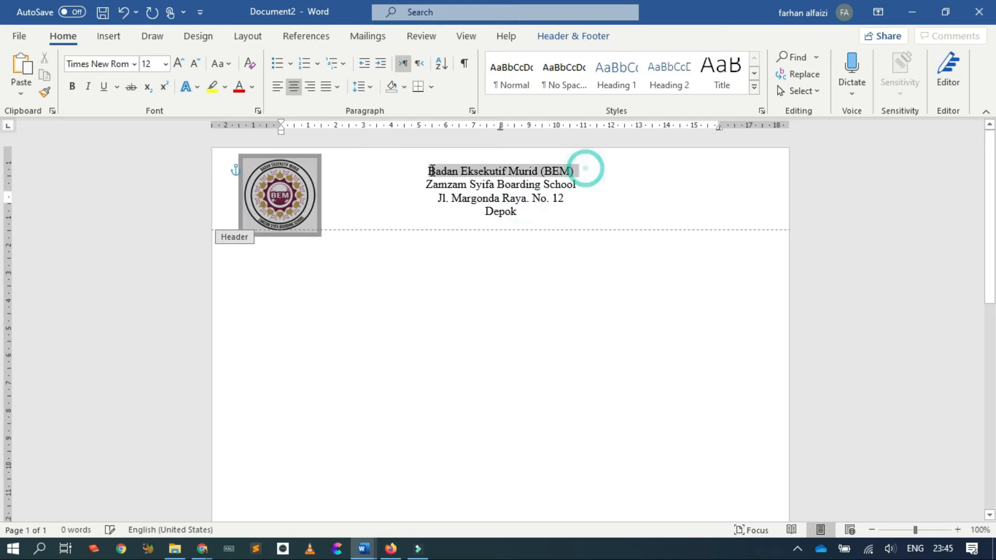
left_click(178, 64)
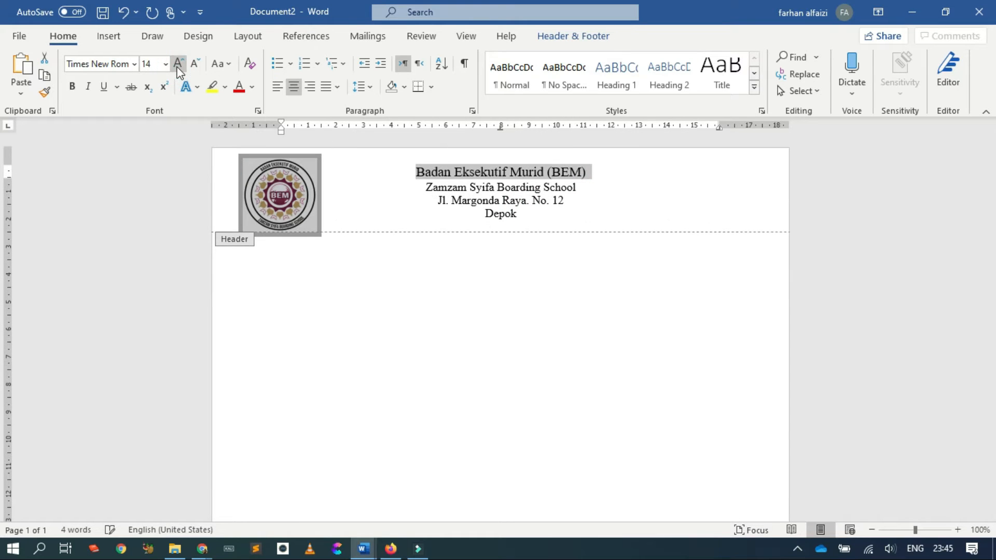
left_click(178, 63)
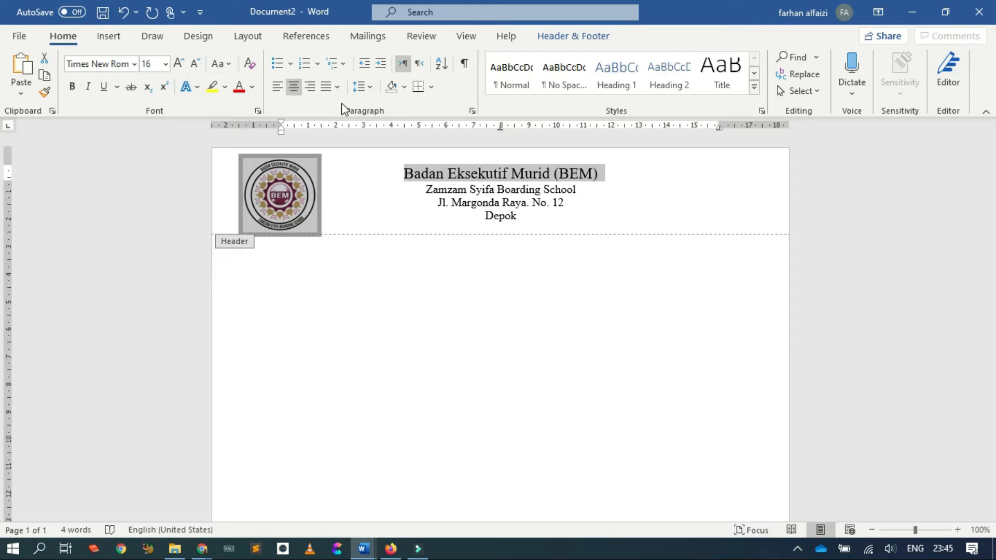
key("ctrl+b")
Enlarge the header line "Zamzam Syifa Boarding School" to size 14 and make it bold
left_click(523, 192)
left_click_drag(592, 190, 428, 189)
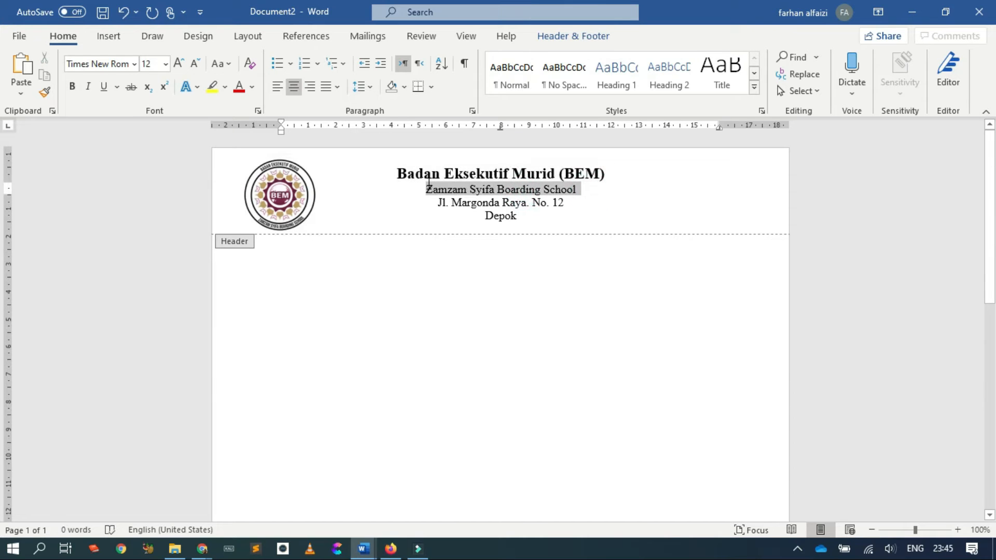
left_click(181, 70)
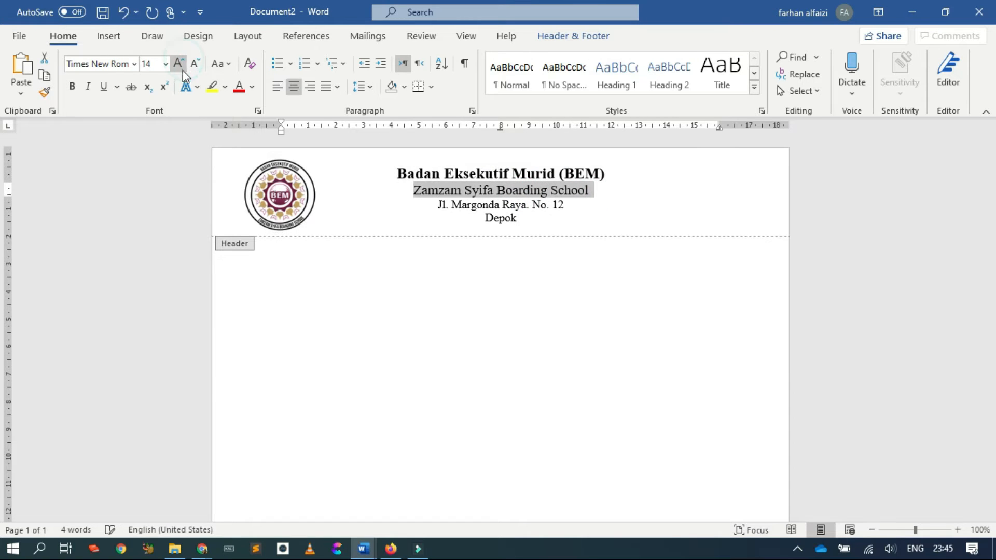
left_click(72, 86)
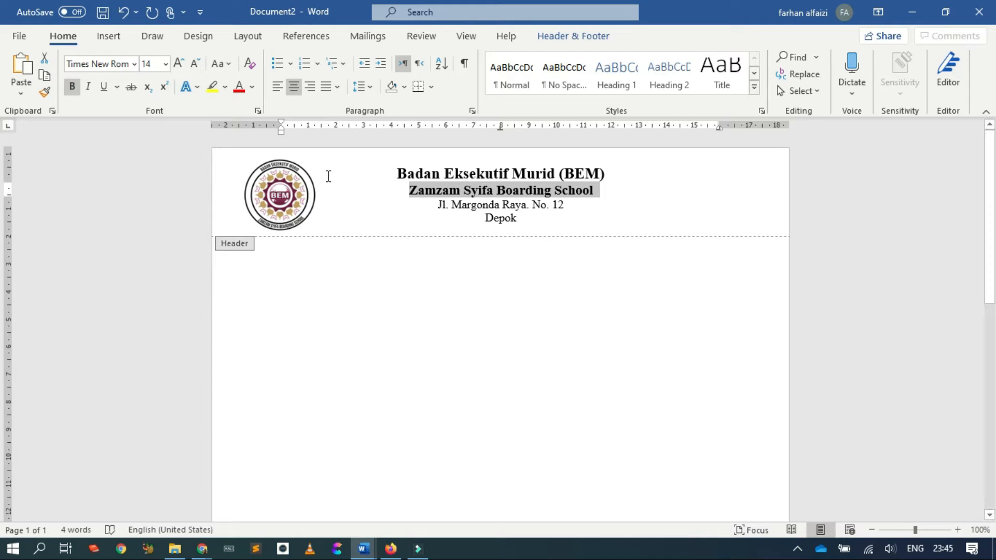
left_click(446, 197)
left_click(554, 219)
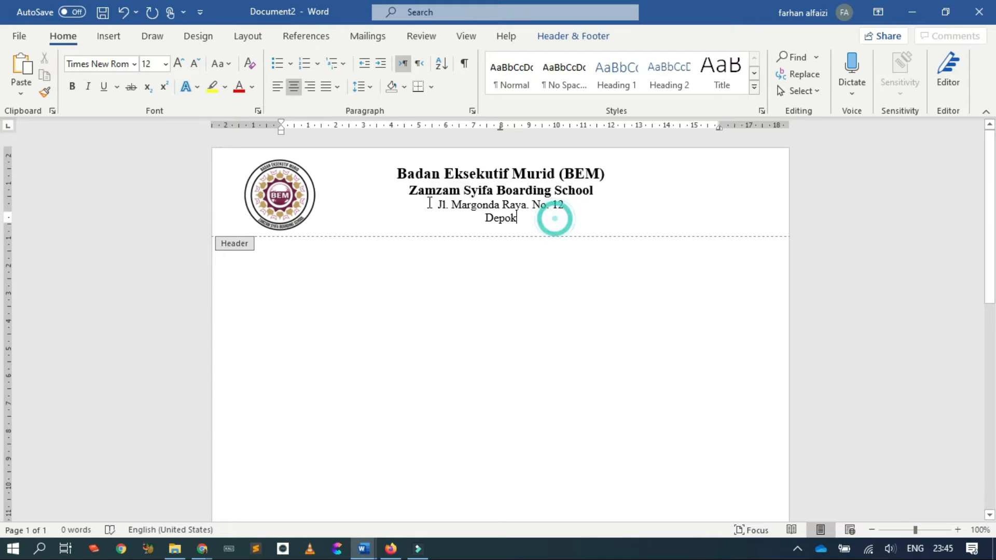
left_click(474, 197)
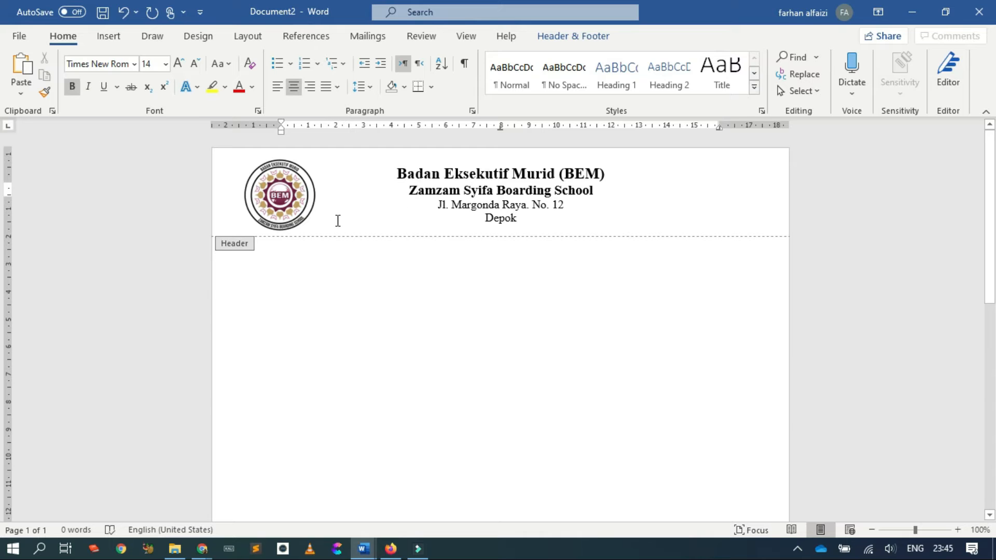
Draw a straight horizontal line about 21 cm long across the full page width beneath the header text, as in the reference letter
key("alt+Tab")
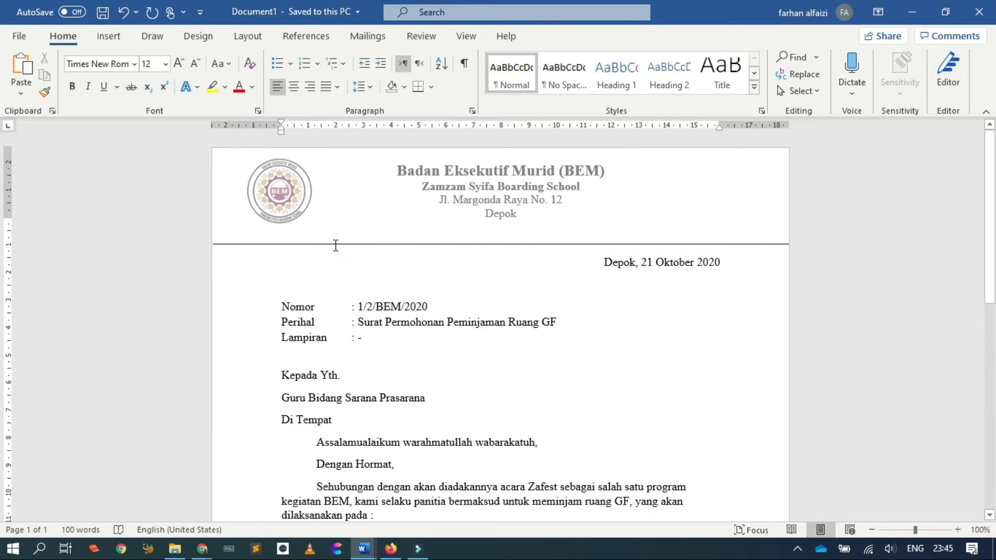
key("alt+Tab")
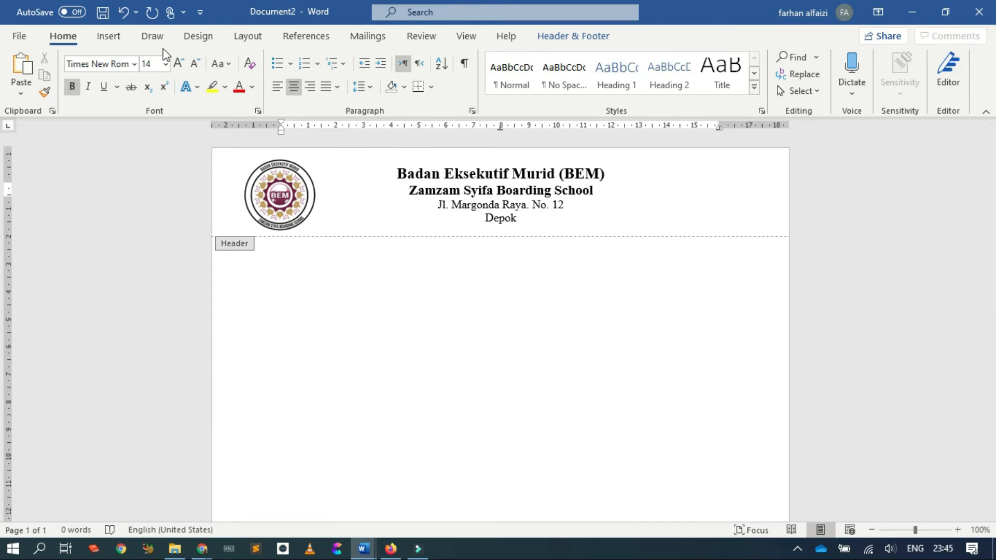
left_click(108, 36)
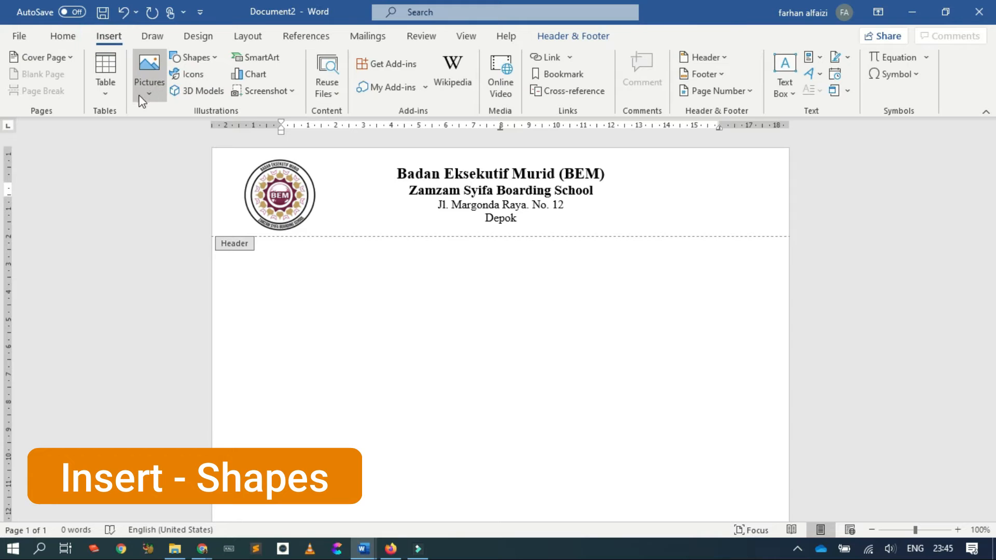
left_click(207, 57)
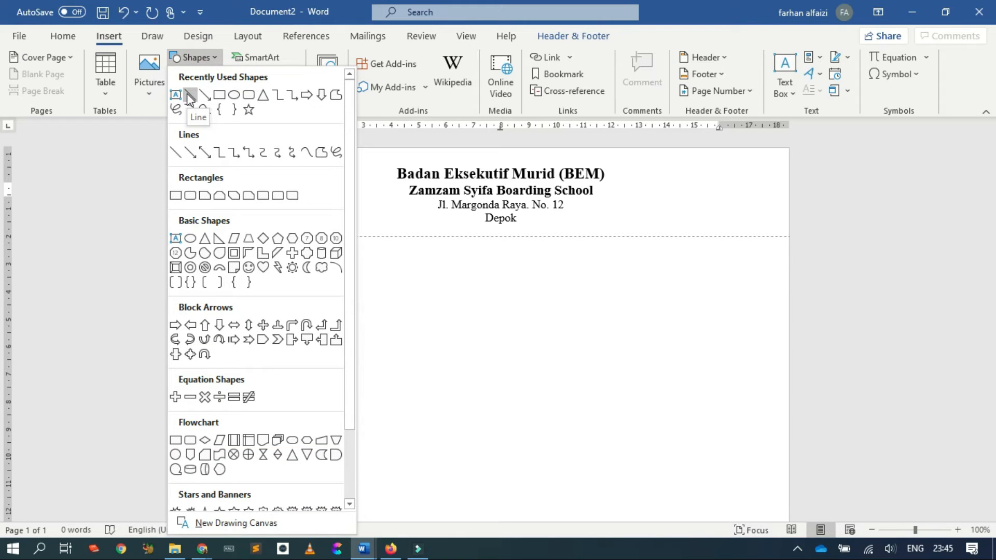
left_click(176, 152)
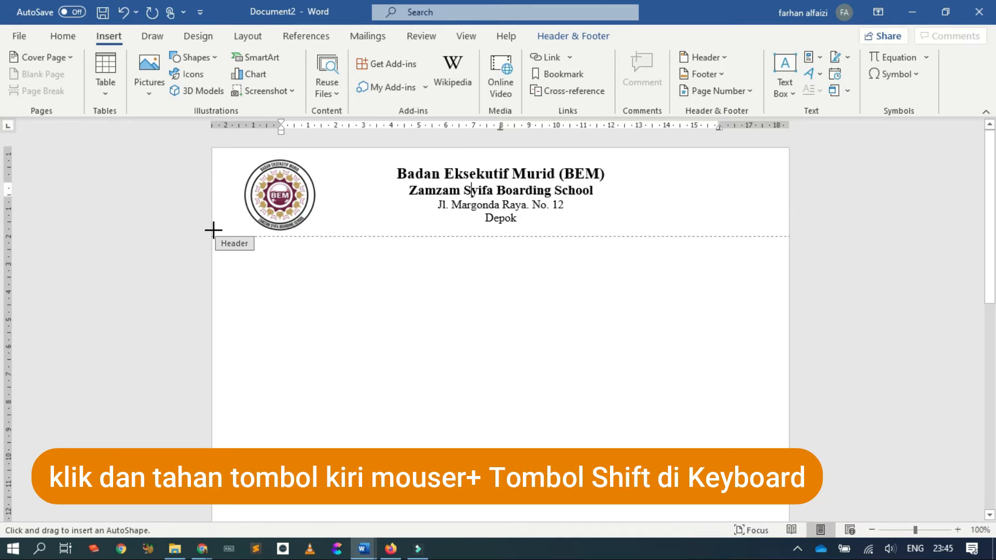
mouse_move(218, 230)
left_mouse_down()
mouse_move(263, 219)
mouse_move(563, 210)
mouse_move(718, 233)
mouse_move(768, 216)
mouse_move(788, 230)
left_mouse_up()
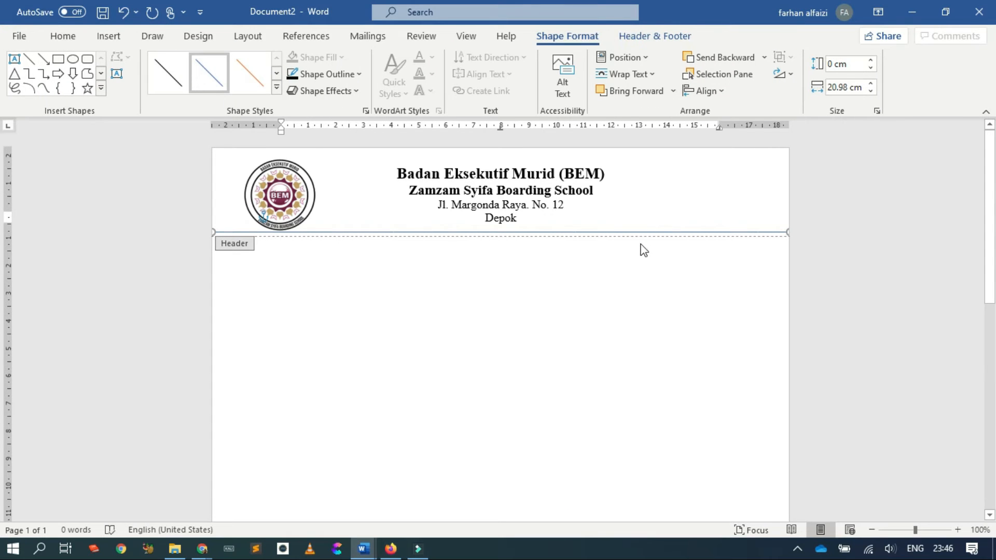
Give the header line a black style with 1½ pt weight and move it slightly down, just below the header boundary
left_click(168, 73)
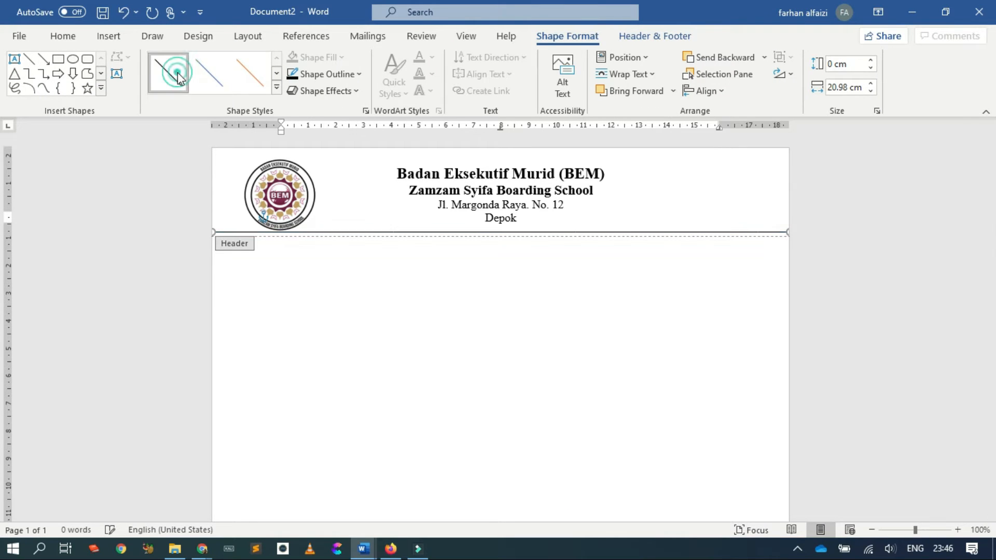
left_click(311, 78)
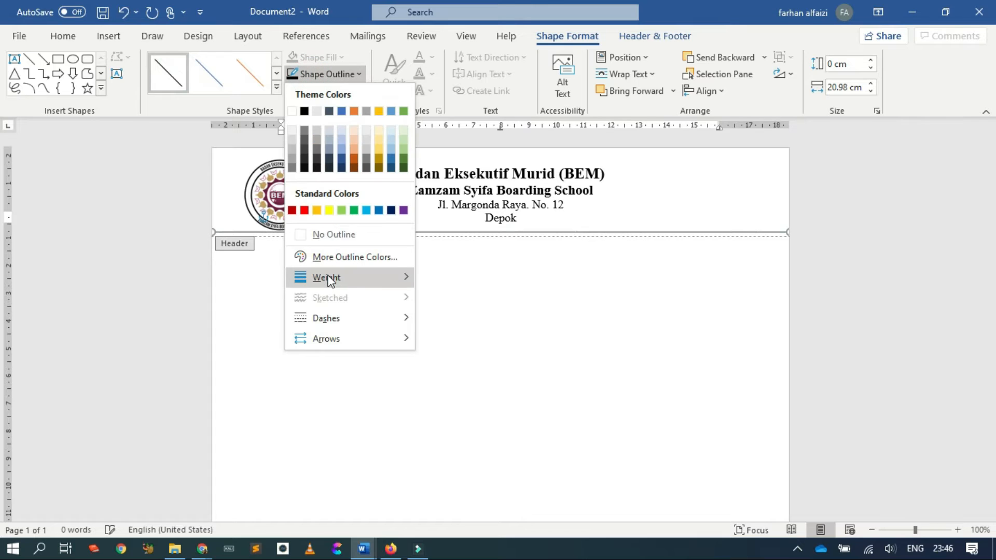
mouse_move(329, 279)
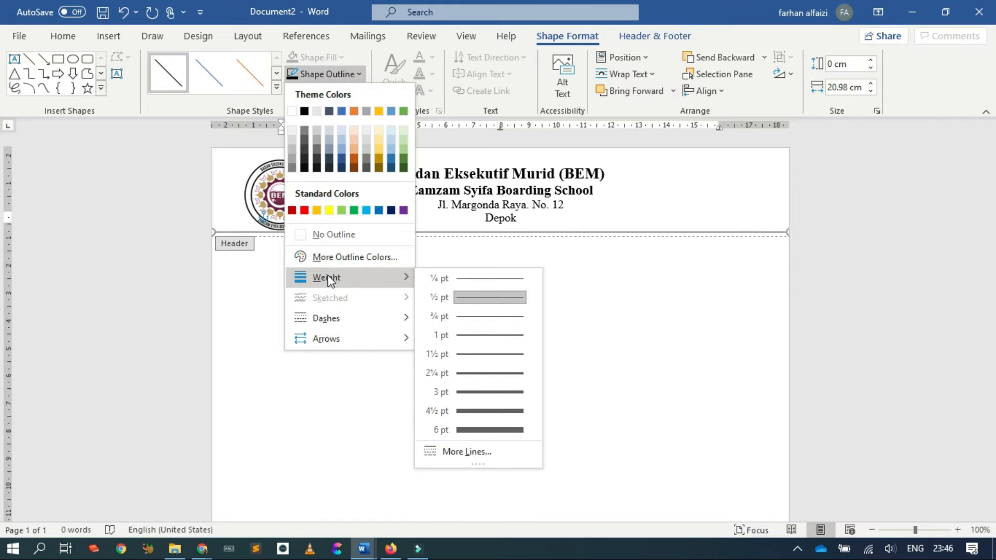
left_click(472, 353)
left_click(380, 228)
left_click_drag(382, 232, 387, 239)
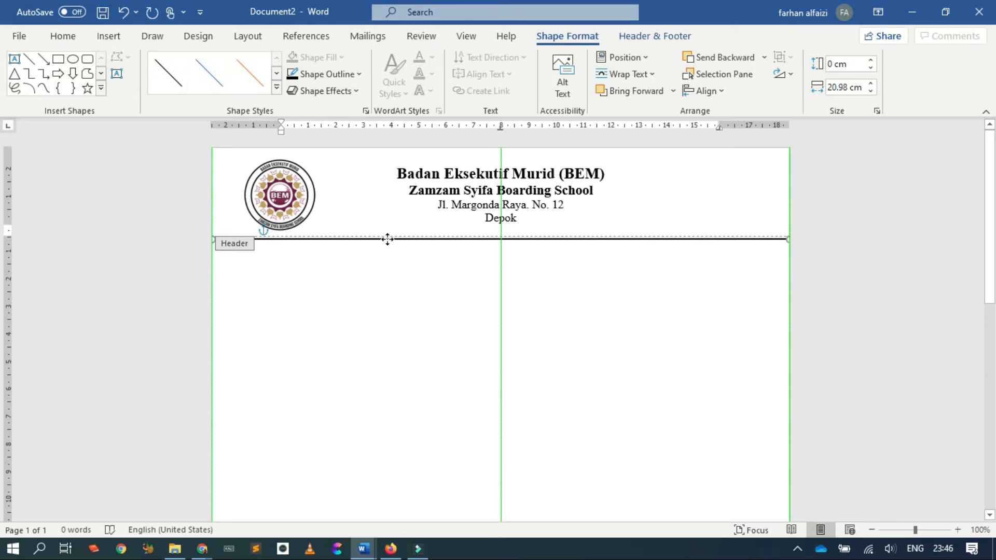
Leave header editing and start a new line in the letter body below the letterhead line
double_click(409, 279)
double_click(352, 202)
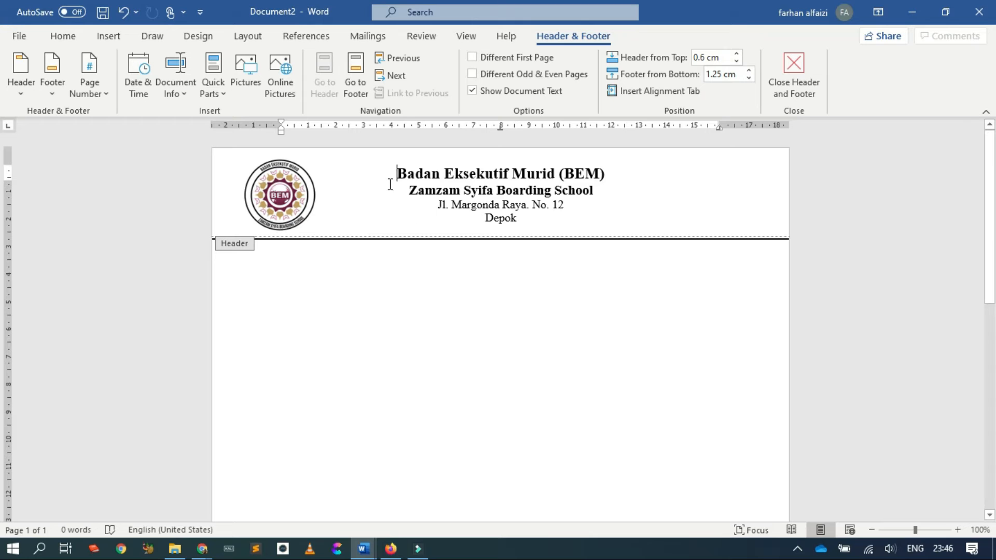
left_click(783, 83)
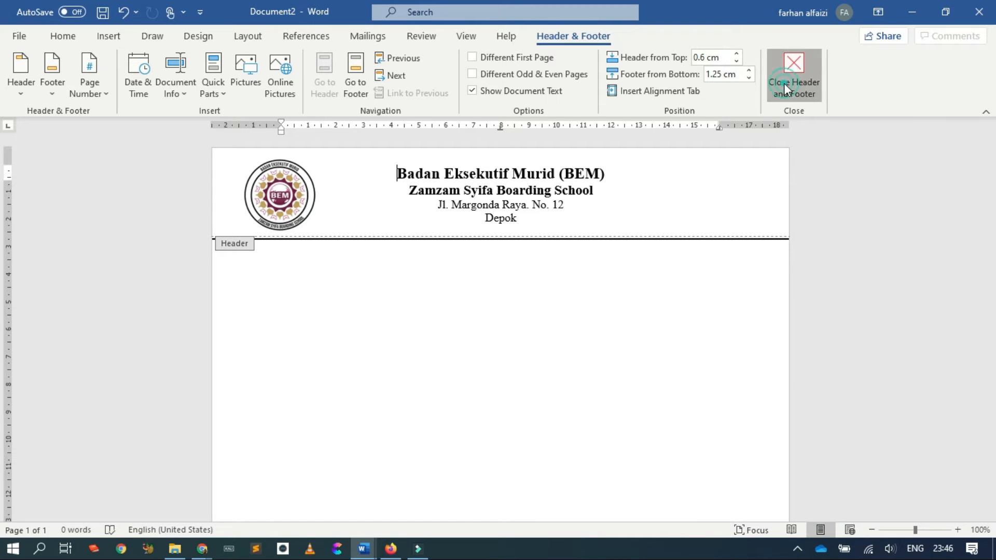
double_click(416, 214)
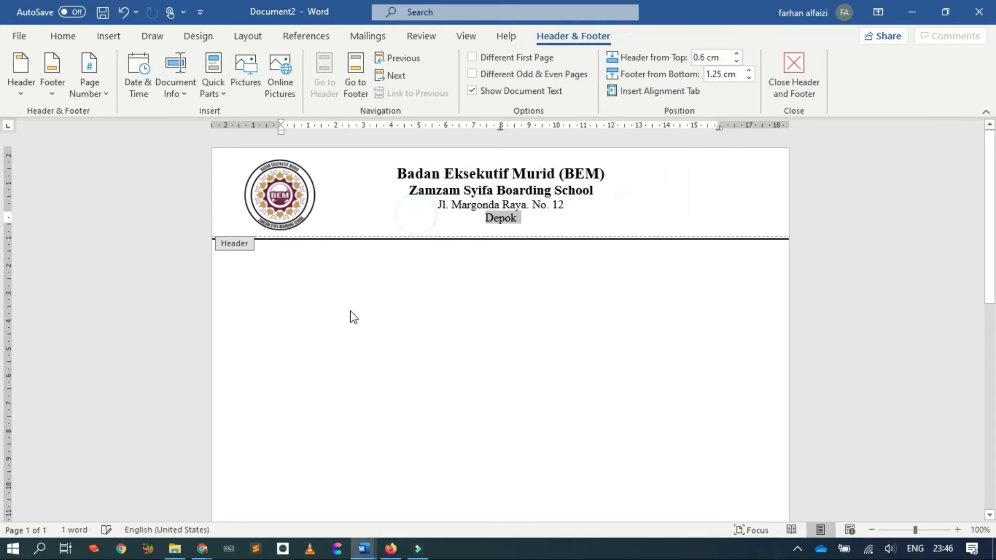
double_click(318, 280)
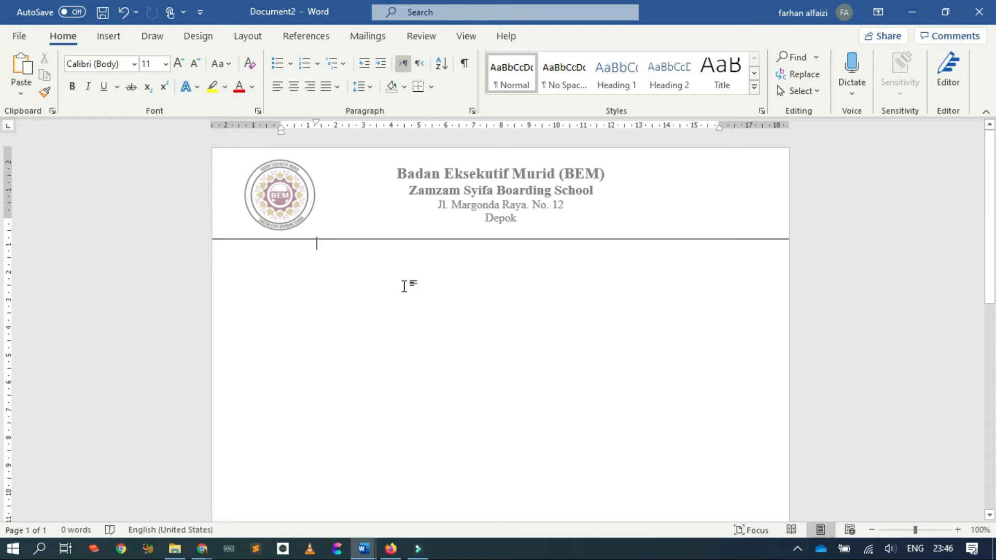
key("Return")
Examine the layout of the finished reference letter in Document1, especially the date line below the letterhead
scroll(379, 299, "down", 4)
scroll(412, 283, "up", 4)
key("alt+Tab")
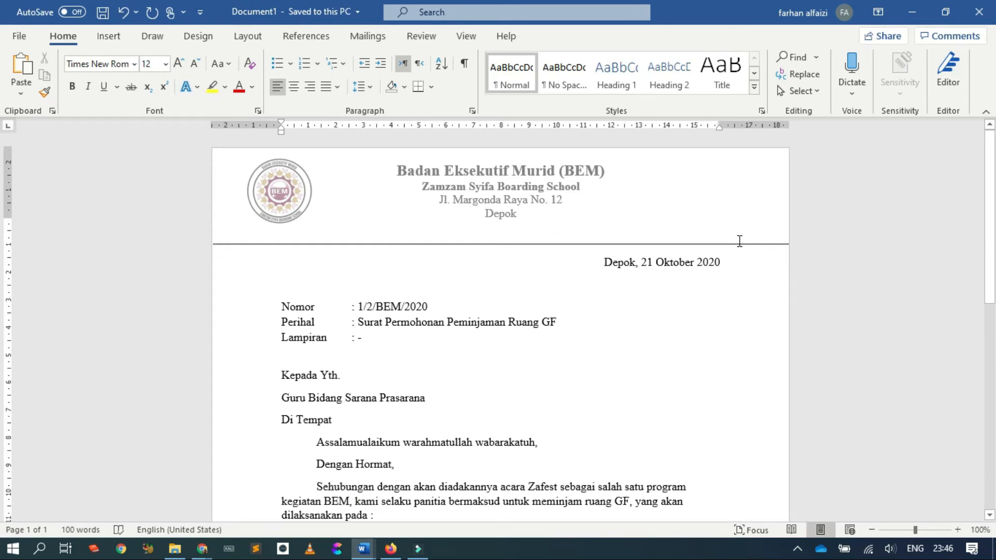
scroll(565, 267, "down", 8)
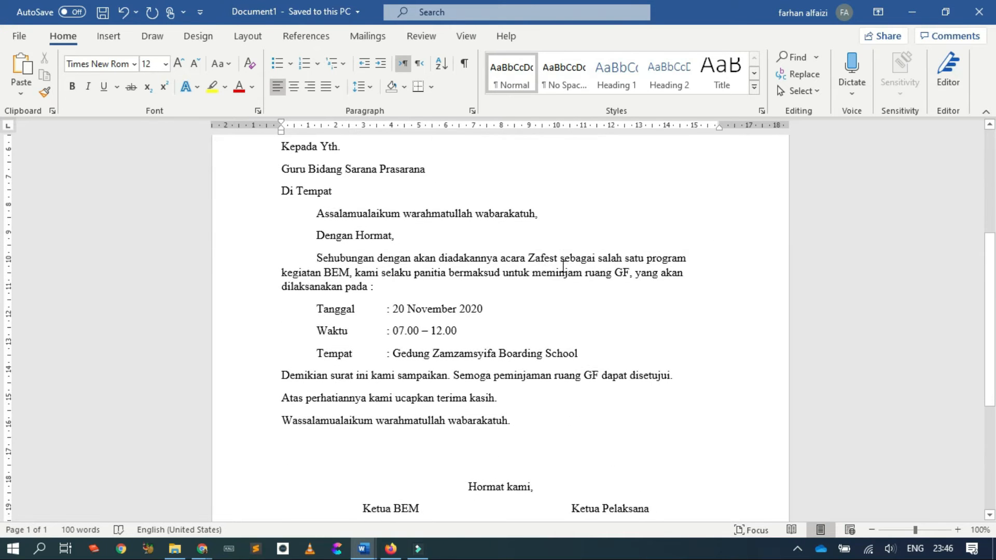
scroll(539, 352, "up", 5)
scroll(544, 360, "up", 2)
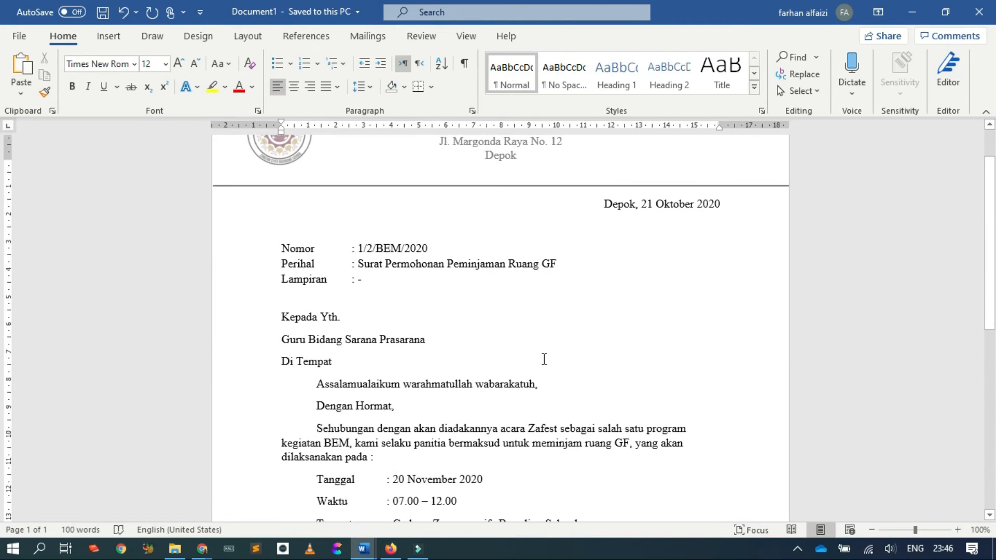
key("alt+Tab")
key("alt+Tab")
left_click(601, 205)
key("alt+Tab")
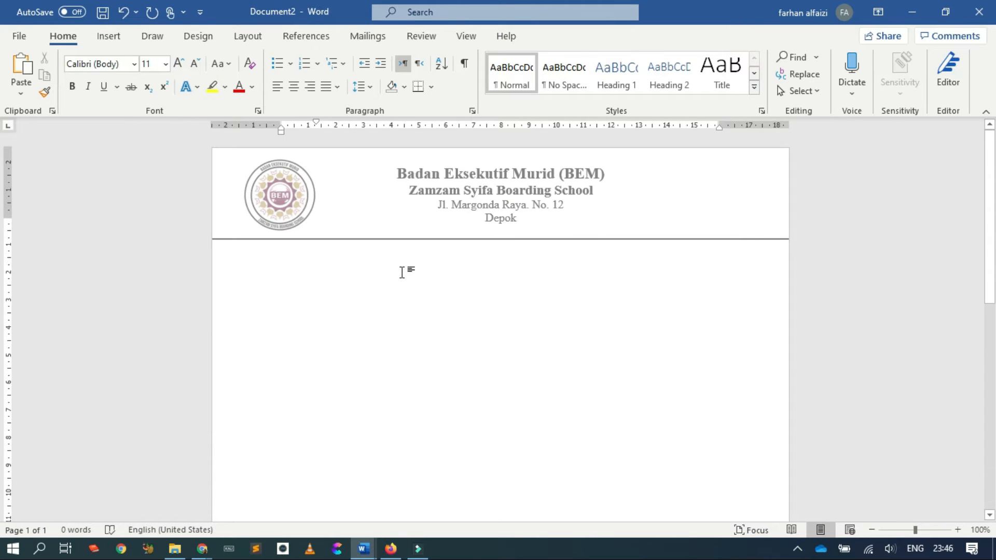
key("alt+Tab")
key("alt+Tab")
Add the date line "Depok, 21 Oktober 2020" below the letterhead and align it right
type("Depok, 21 Okt")
left_click(391, 272)
left_click(310, 88)
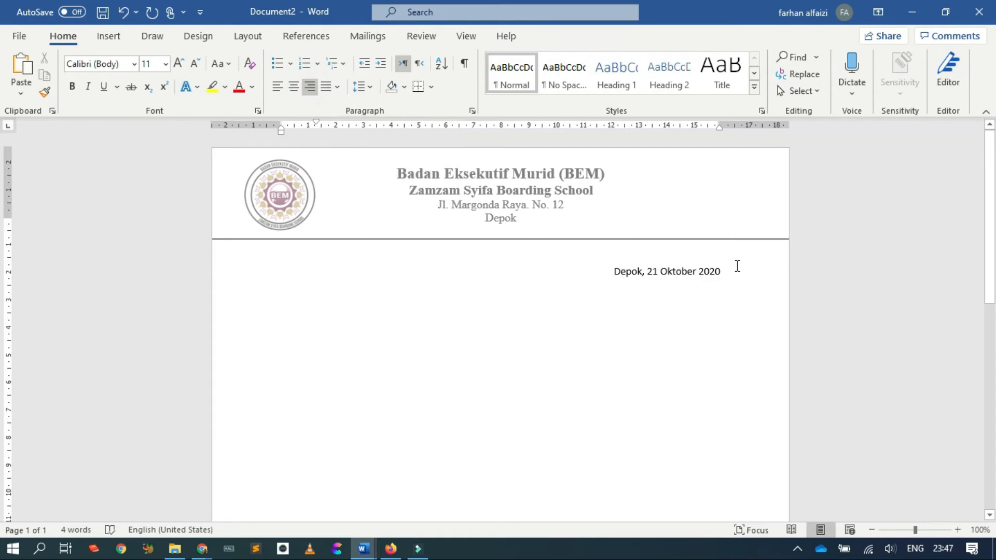
Start a new line below the date, align it left and remove its first-line indent
key("alt+Tab")
key("alt+Tab")
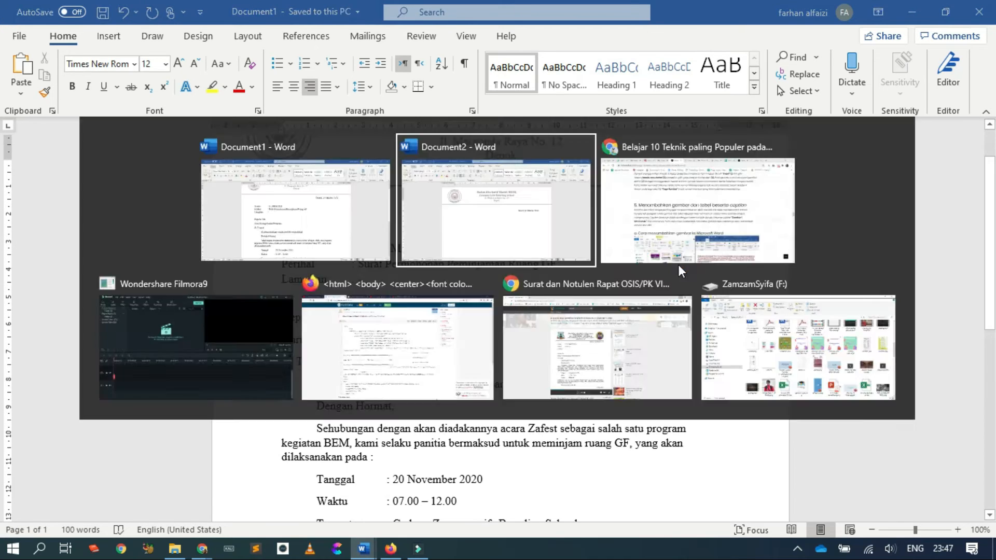
key("Return")
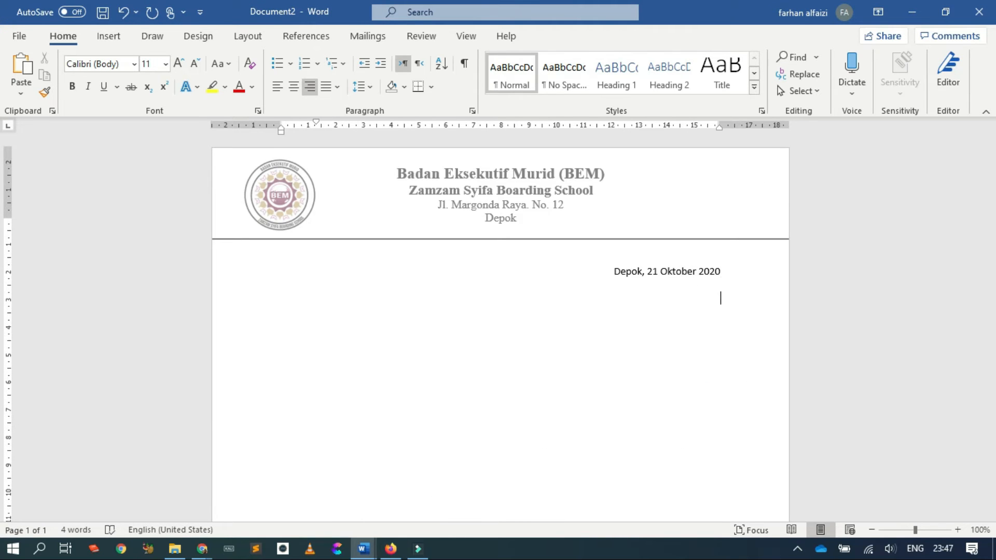
left_click(280, 89)
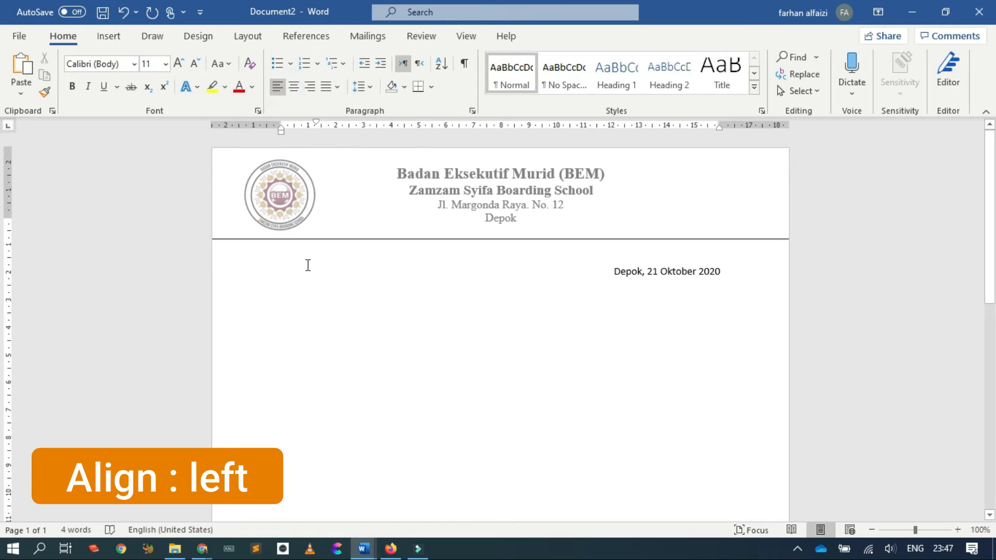
key("BackSpace")
key("Tab")
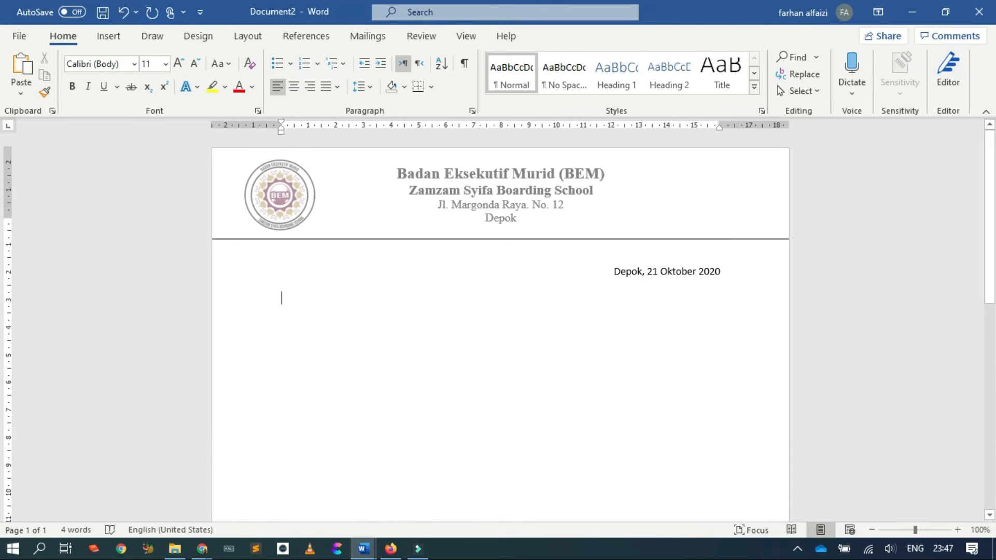
Add three label lines below the date reading "Nomor :", "Perihal :" and "Lampiran :"
type("Nomor :")
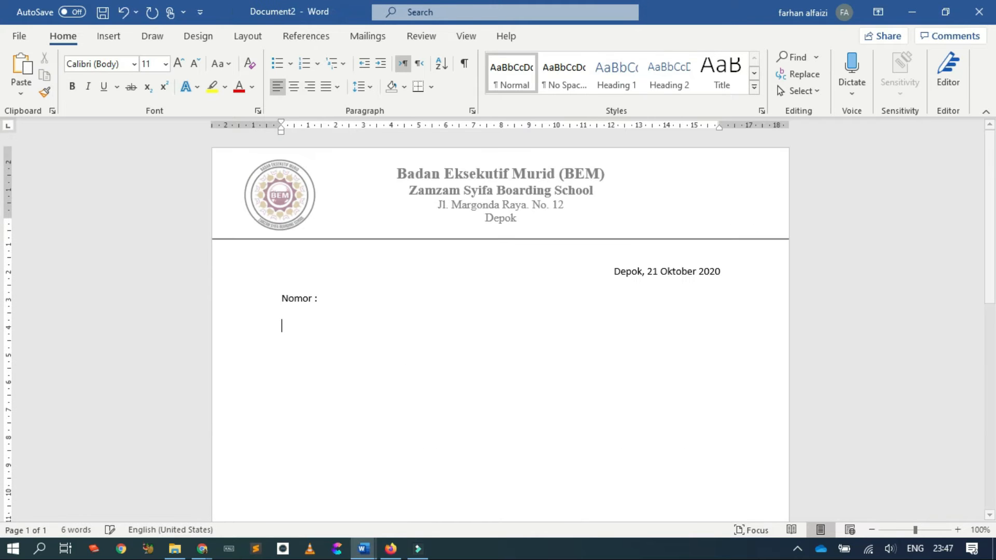
type("Pe")
type("rihal  :")
key("Return")
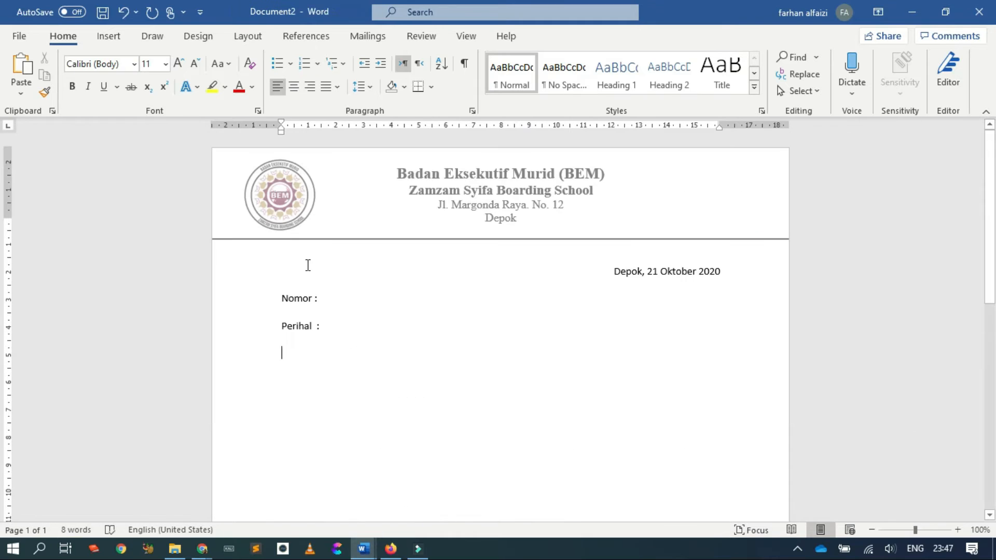
type("Lampiran :")
Insert tab spacing before the colons of the Nomor, Perihal and Lampiran lines so that they line up
left_click(317, 298)
left_click(316, 299)
left_click(314, 295)
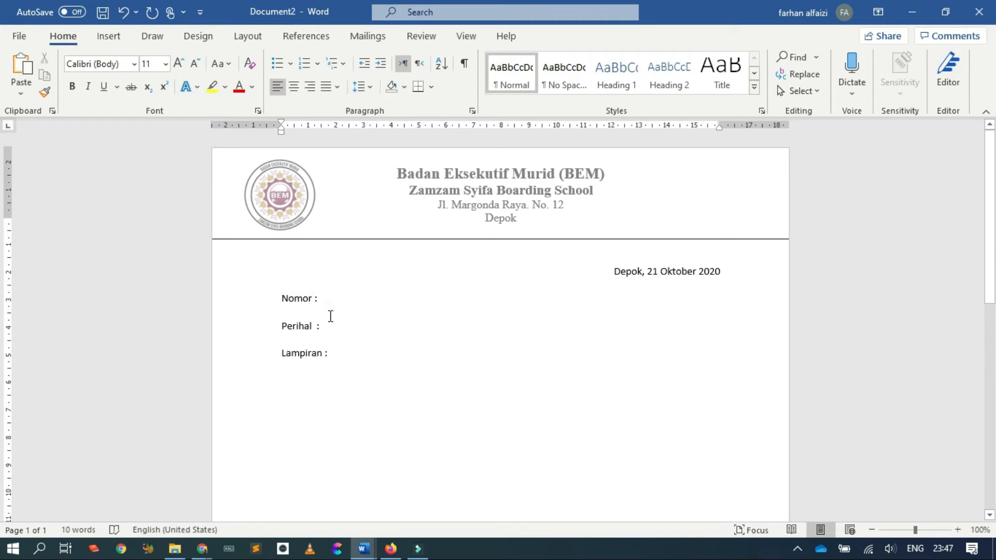
left_click(323, 299)
left_click(312, 298)
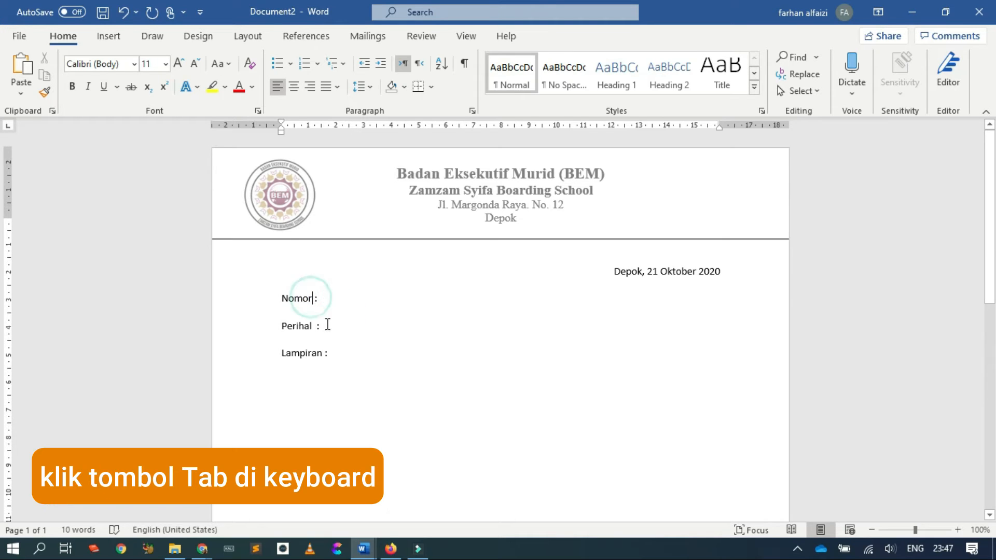
key("Tab")
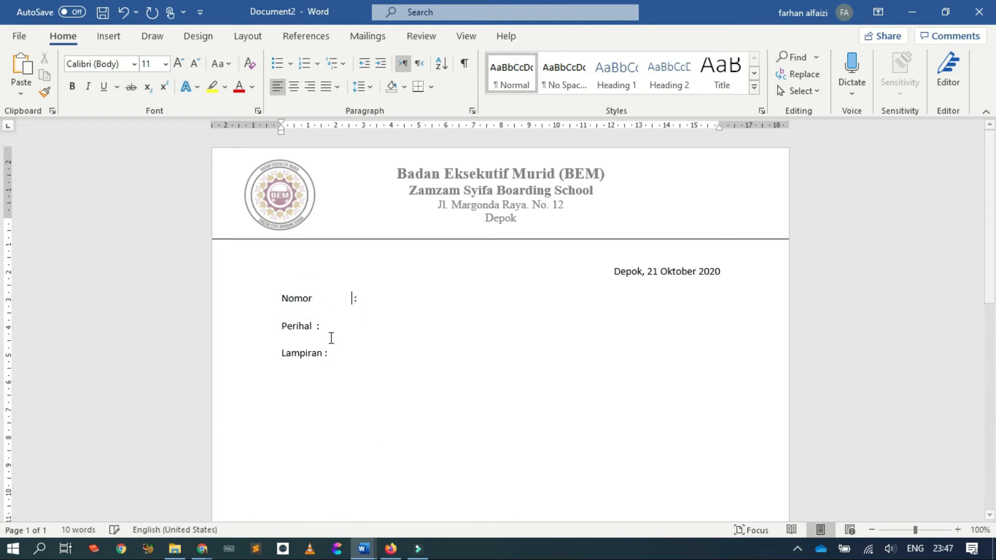
left_click(315, 326)
key("Tab")
left_click(325, 354)
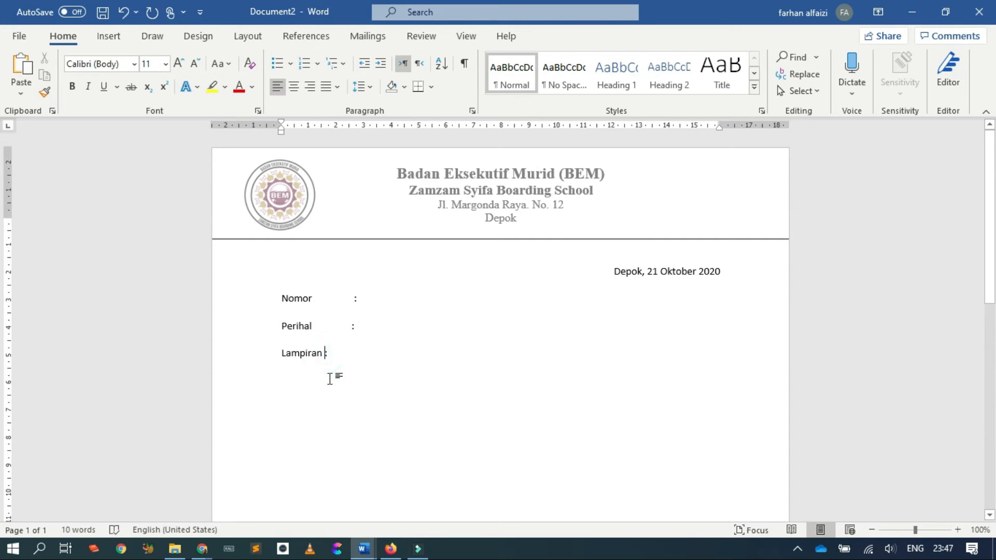
key("Tab")
left_click(356, 296)
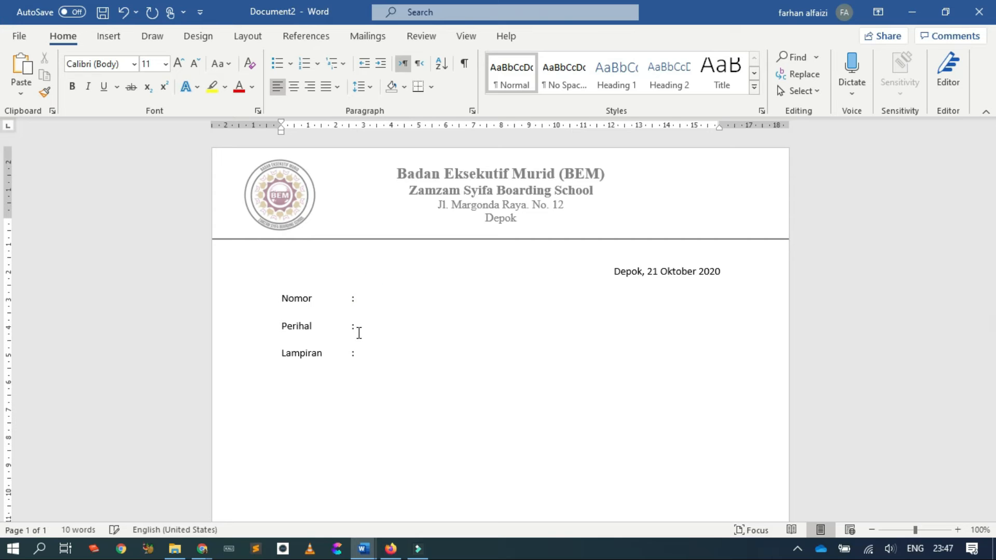
Copy the letter number "1/2/BEM/2020" from Document1 and paste it after the Nomor colon in Document2
left_click(363, 301)
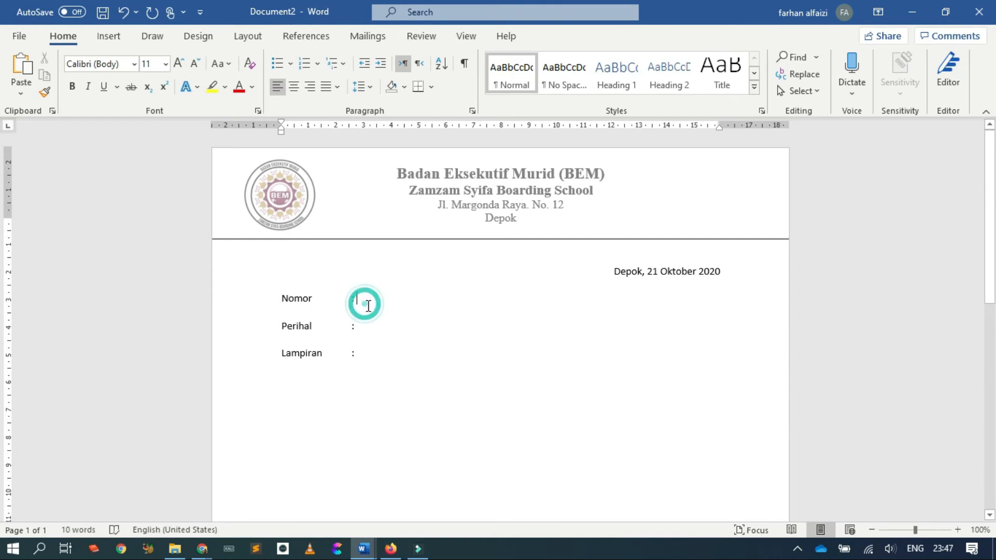
key("alt+Tab")
left_click_drag(446, 247, 359, 246)
key("ctrl+c")
key("alt+Tab")
left_click(387, 293)
key("ctrl+v")
left_click(389, 320)
left_click(400, 303)
left_click(387, 298)
key("alt+Tab")
left_click(392, 263)
key("alt+Tab")
left_click(383, 304)
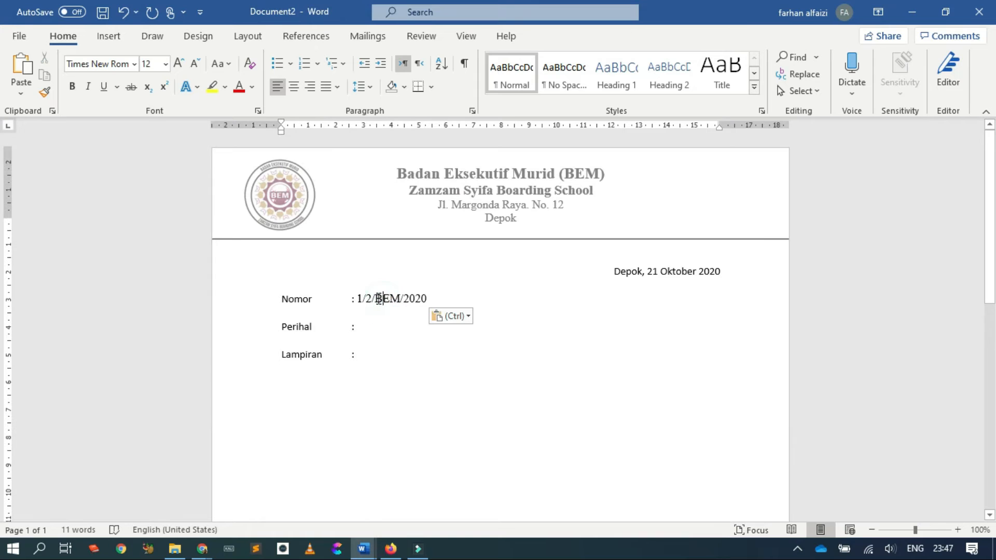
left_click(435, 296)
Fill in the Perihal line with "Surat Permohonan Ruangan GF" and the Lampiran line with "-"
left_click(403, 324)
key("alt+Tab")
key("alt+Tab")
type("Sura")
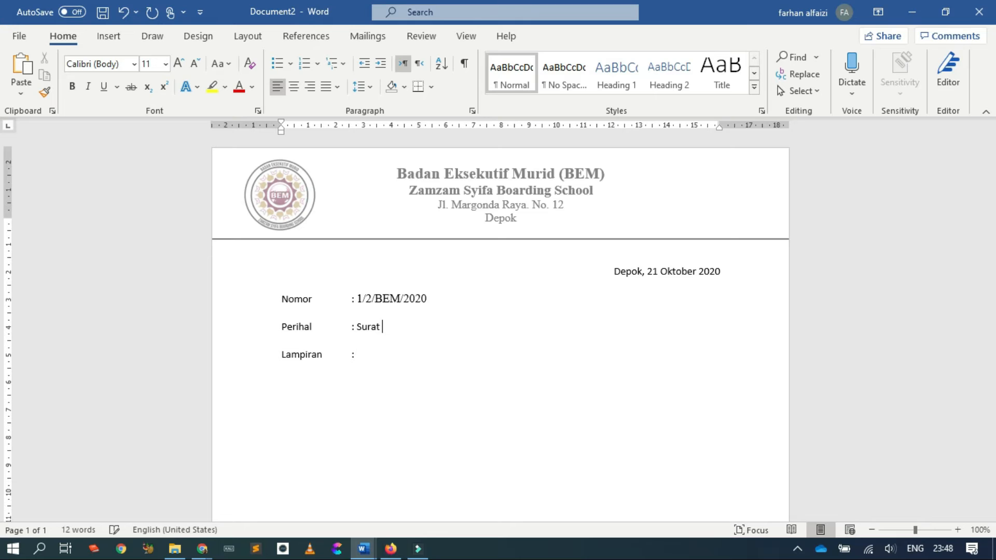
type("t Permohonan Ruangan GF")
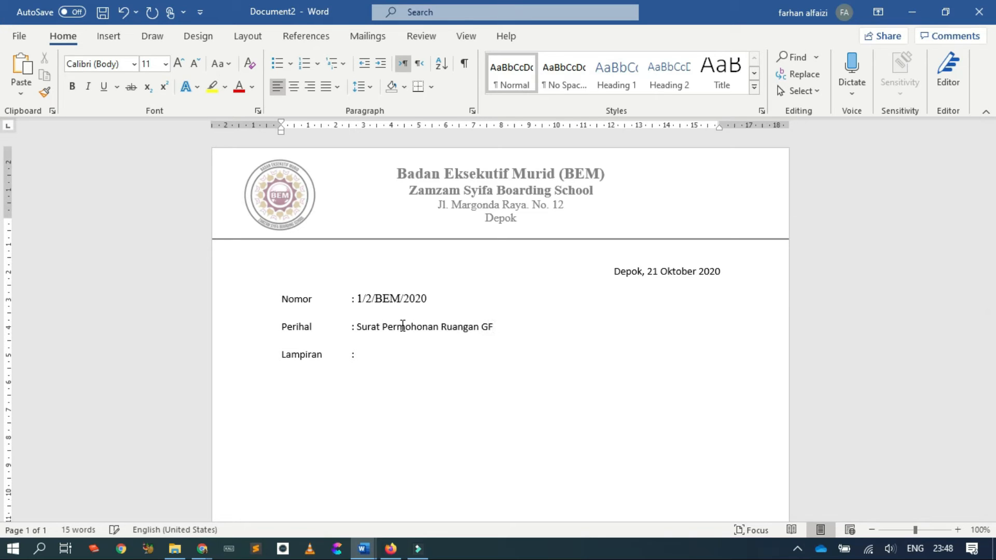
left_click(406, 355)
type("-")
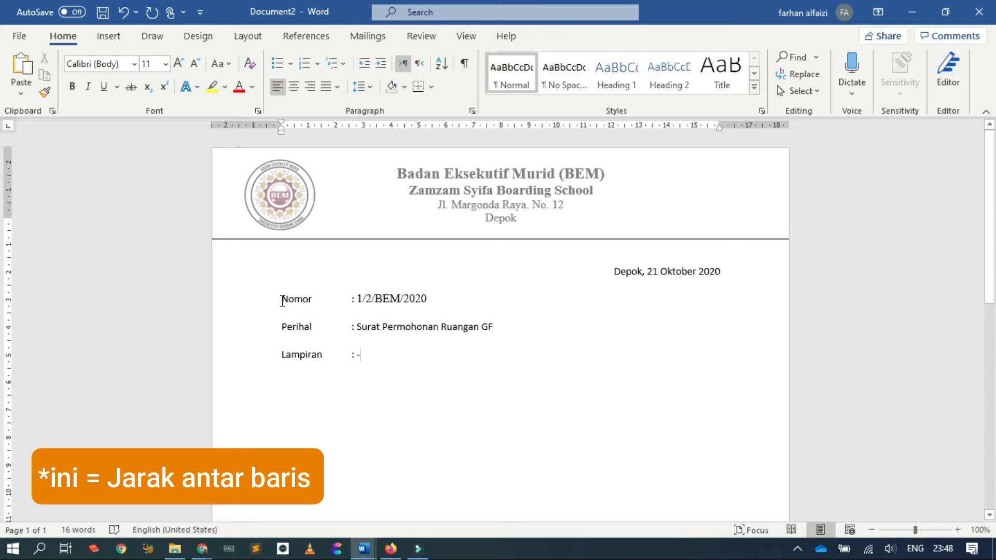
Check the paragraph spacing settings of the Nomor, Perihal and Lampiran lines and remove the space after these paragraphs
left_click_drag(273, 297, 396, 352)
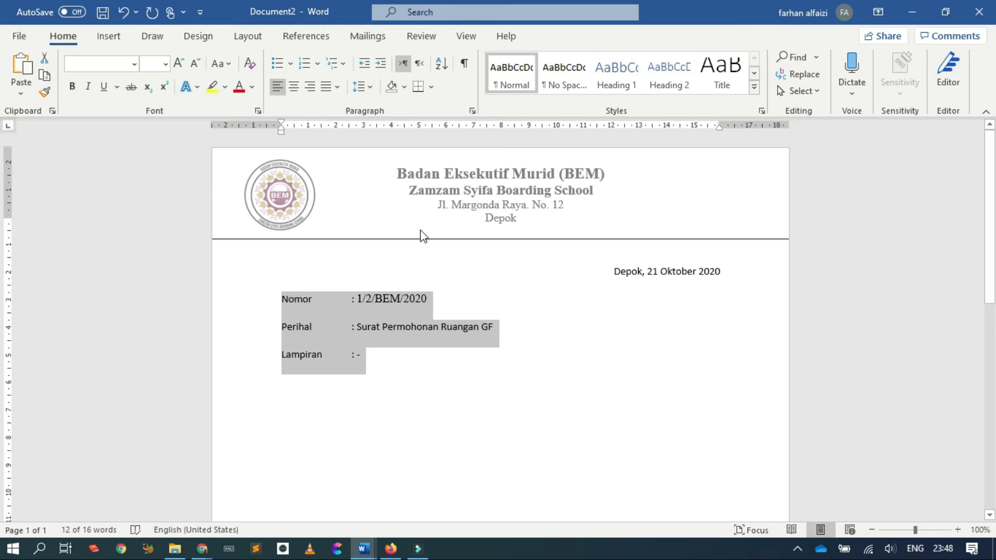
left_click(472, 110)
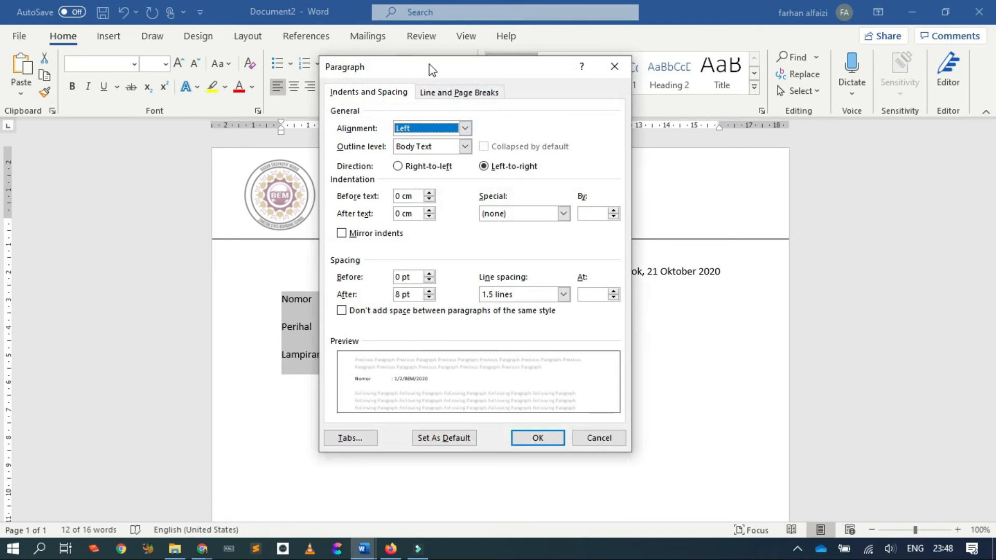
left_click(499, 294)
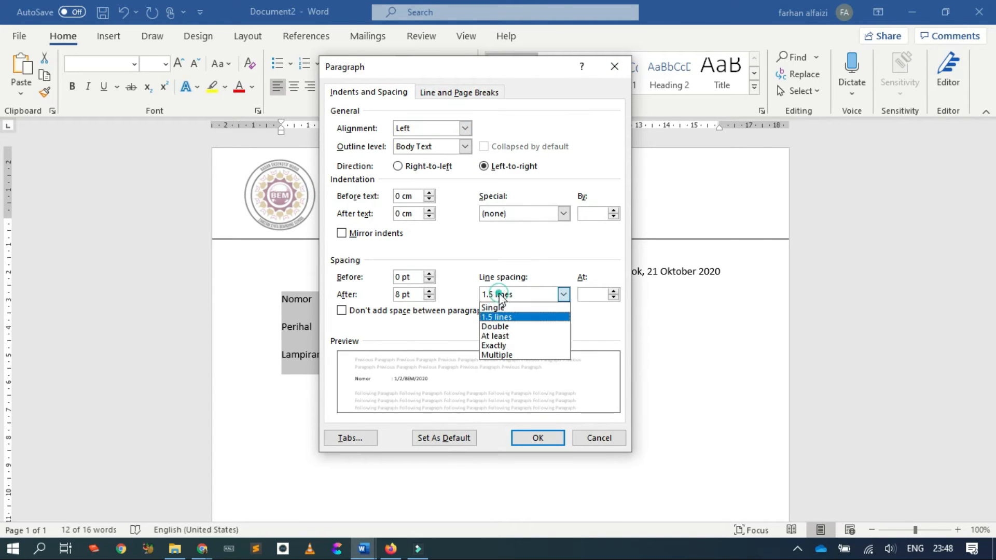
left_click(498, 316)
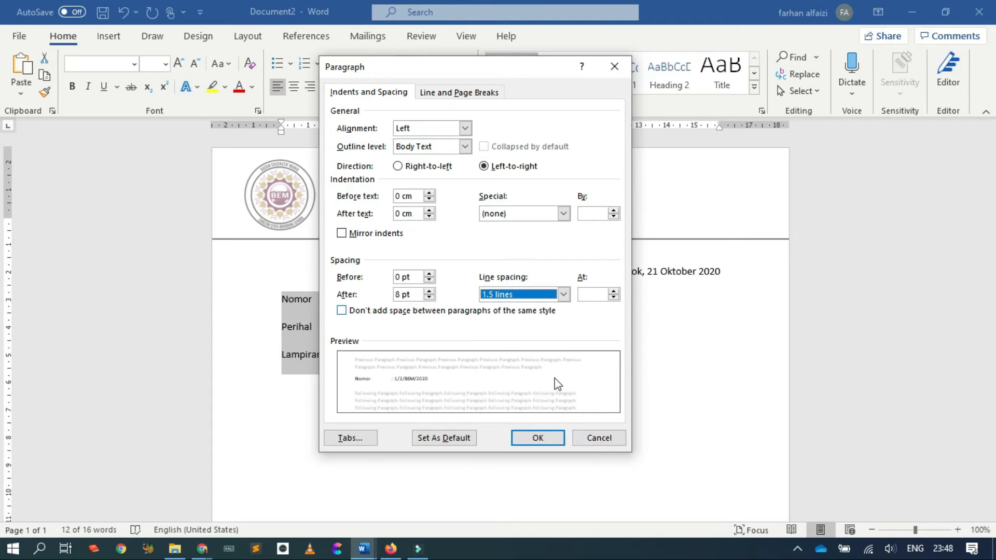
left_click(586, 438)
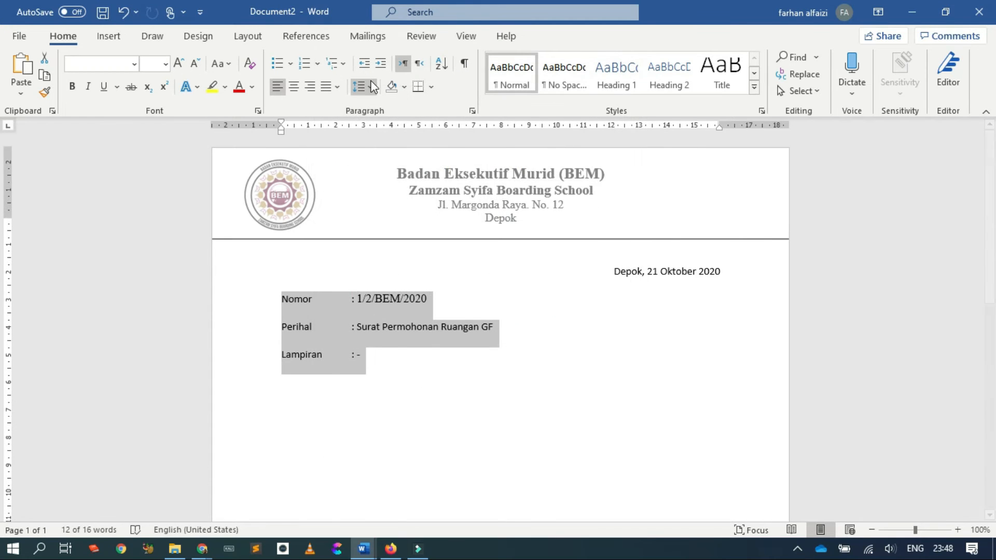
left_click(371, 86)
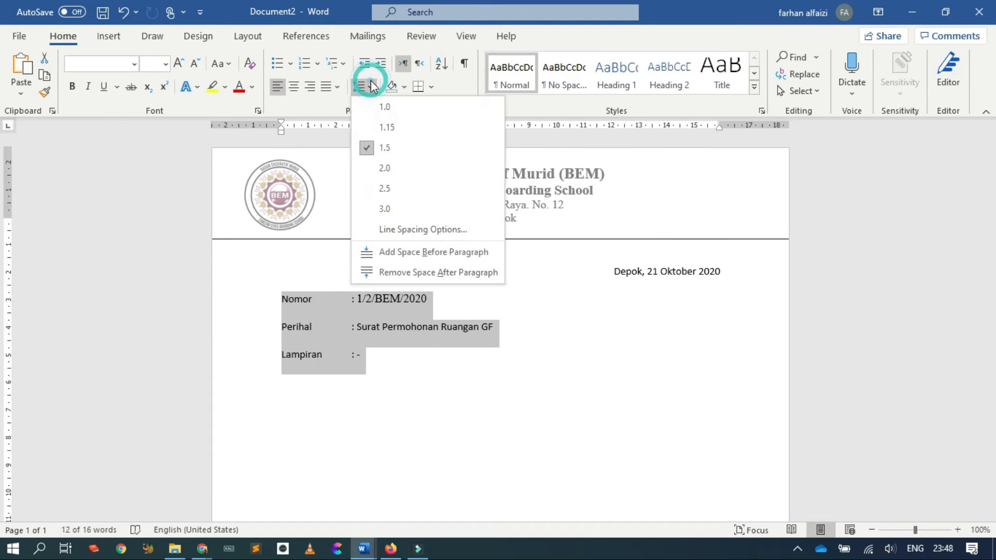
left_click(389, 273)
left_click(303, 304)
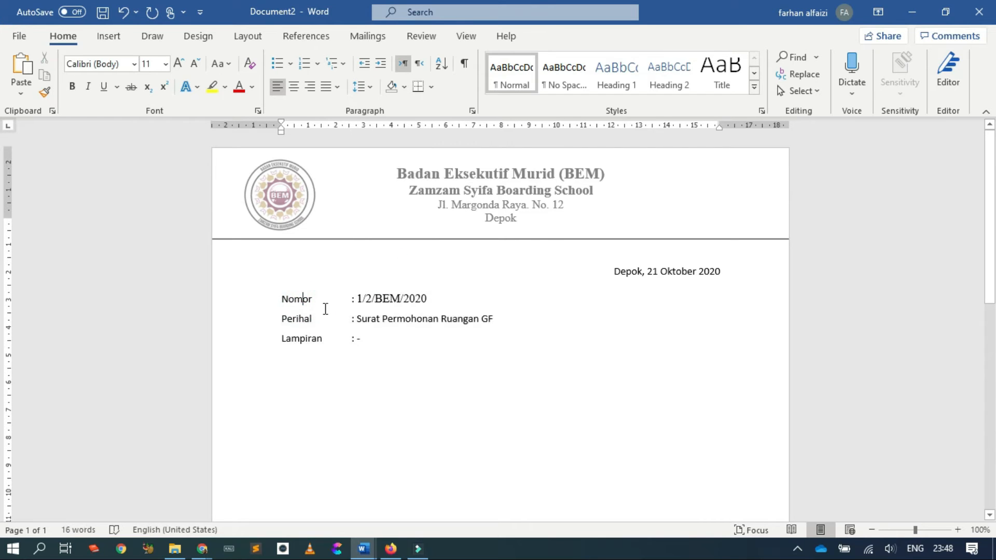
Leave a blank line below Lampiran and write the recipient block "Kepada Yth.", "Guru Bidang Sarana Prasarana" and "Di tempat" on separate lines
left_click(367, 371)
key("Return")
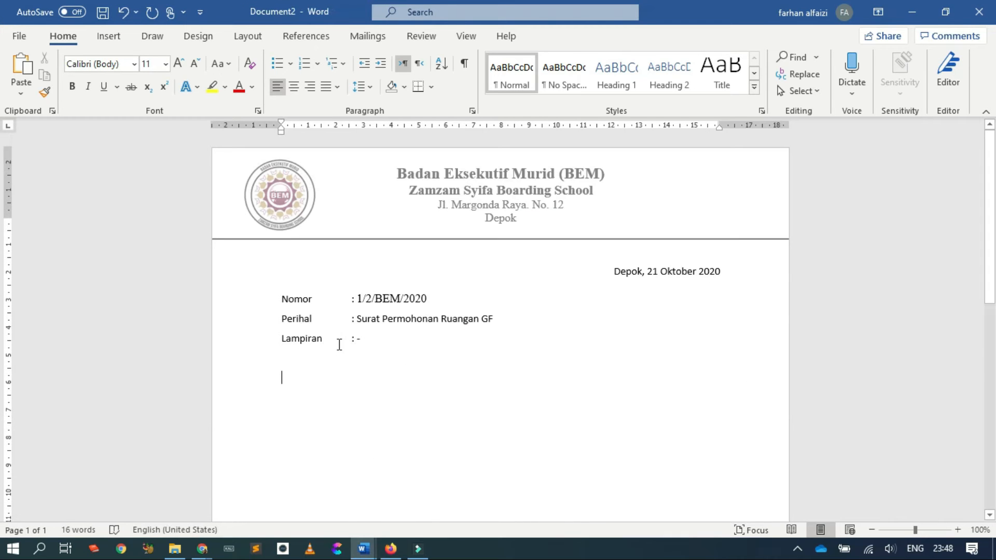
type("Kepada Yth. ")
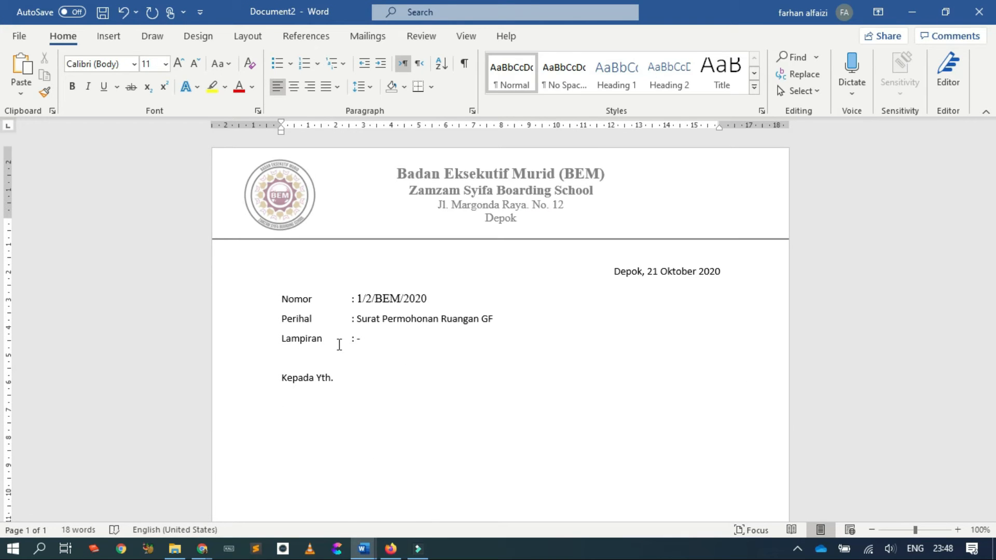
type("Guru B")
type("idang ")
type("Sara")
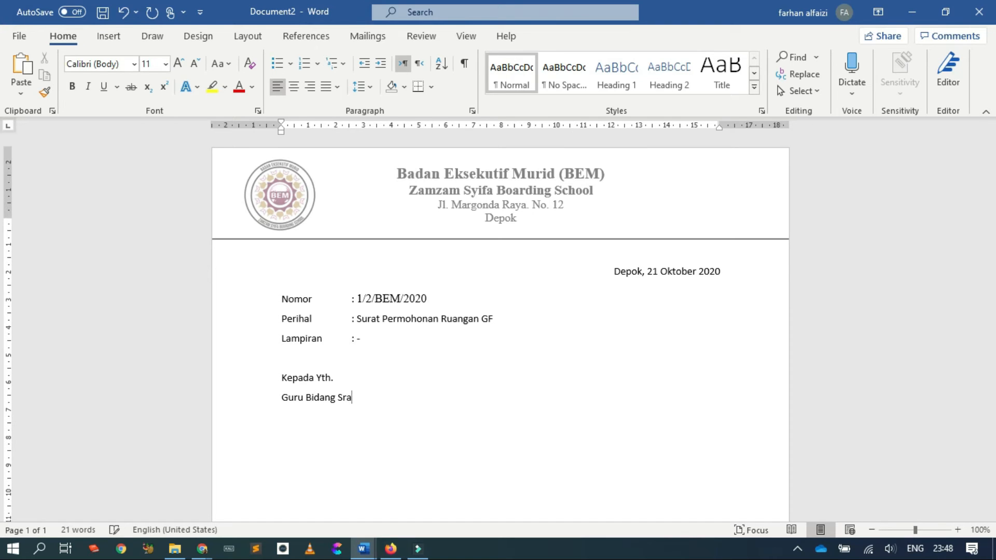
type("na Prasarana")
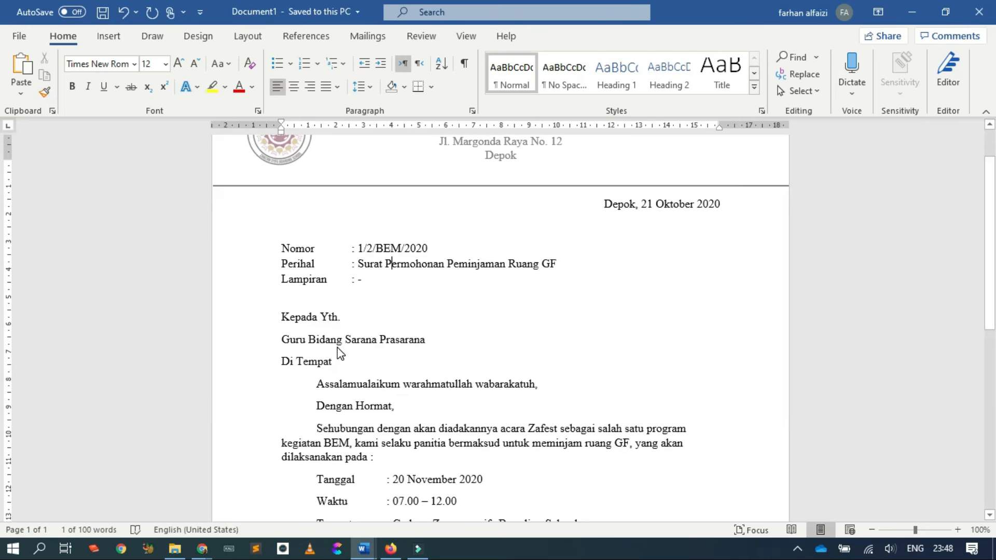
type("Di")
type(" tempat")
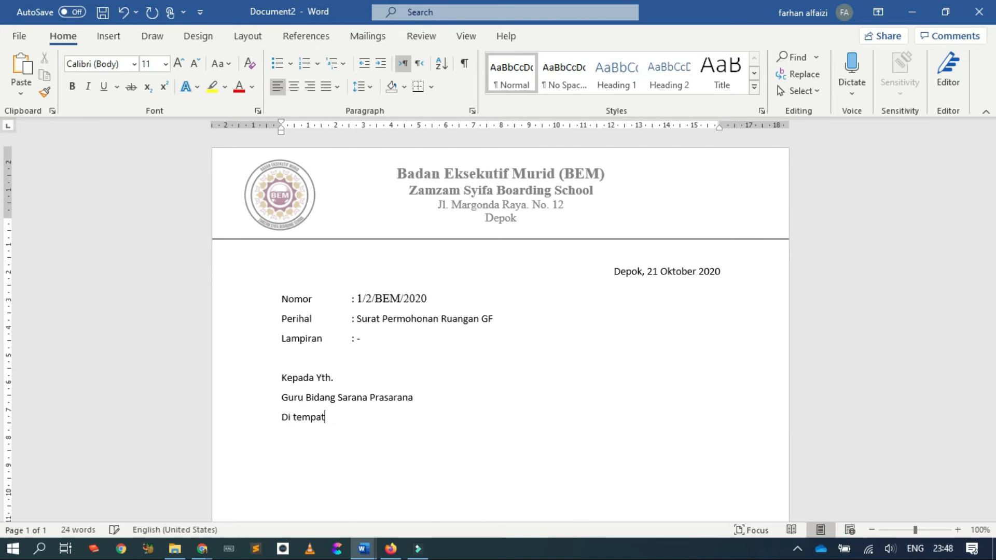
key("BackSpace")
key("BackSpace")
key("BackSpace")
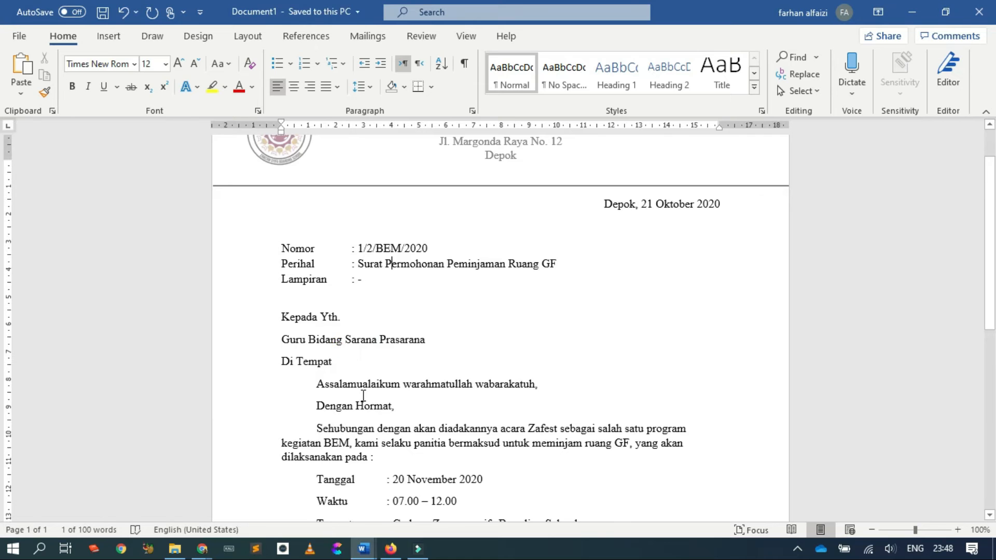
Copy the letter text from "Assalamualaikum" to the closing "Wassalamualaikum" line in Document1 and paste it below "Di tempat" in Document2
scroll(337, 310, "down", 2)
left_click_drag(299, 270, 535, 469)
key("ctrl+c")
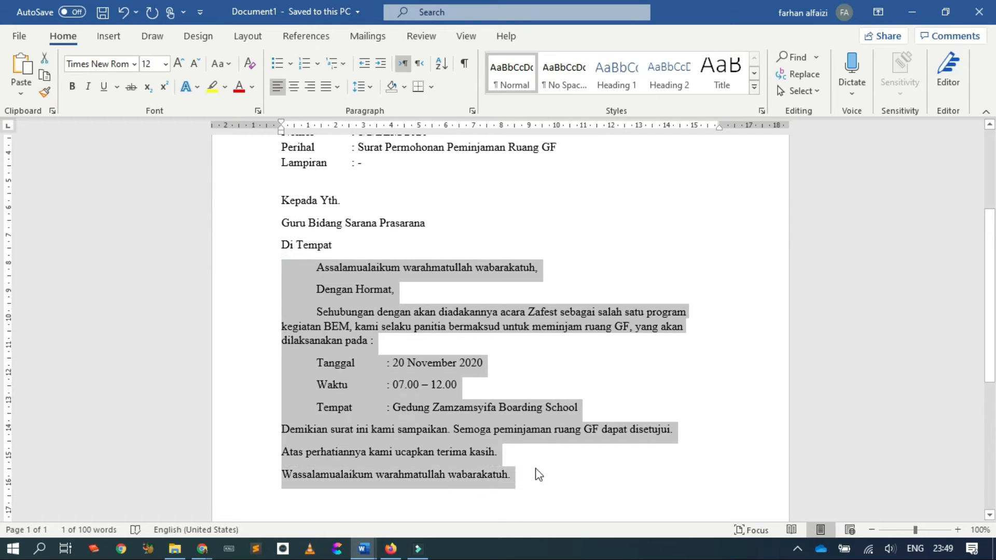
key("alt+Tab")
scroll(298, 450, "down", 2)
key("Tab")
key("ctrl+v")
left_click(353, 268)
scroll(382, 295, "up", 1)
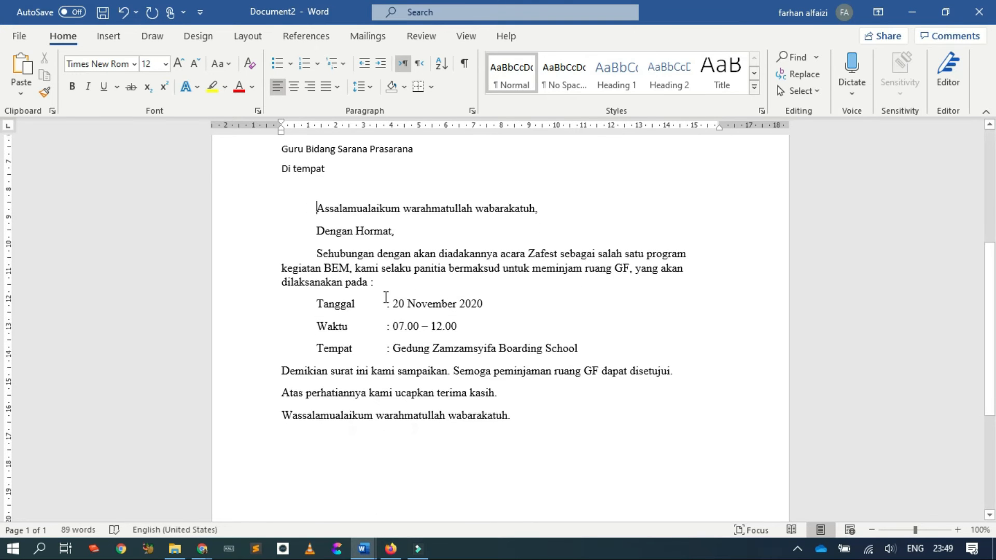
Redo the first-line indents of the "Assalamualaikum warahmatullah wabarakatuh," and "Dengan Hormat," lines
left_click_drag(383, 421, 386, 465)
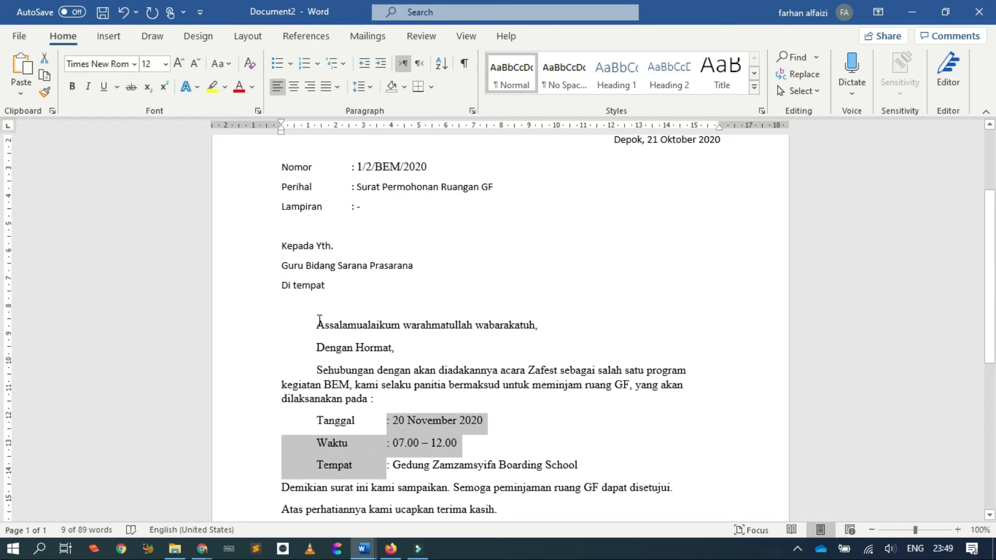
left_click(315, 327)
key("BackSpace")
key("Tab")
key("Down")
key("BackSpace")
key("Tab")
key("Tab")
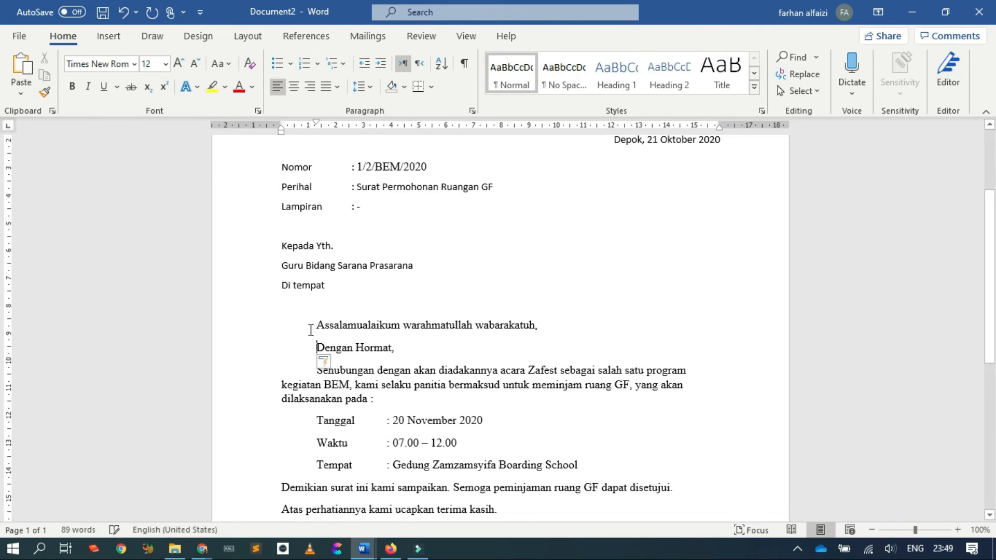
Set the line spacing of the pasted letter text, from the opening greeting to the closing salutation, to 1.5
scroll(315, 329, "down", 2)
left_click(315, 311)
scroll(415, 430, "down", 7)
scroll(395, 364, "up", 5)
left_click(311, 210)
left_click_drag(323, 212, 516, 413)
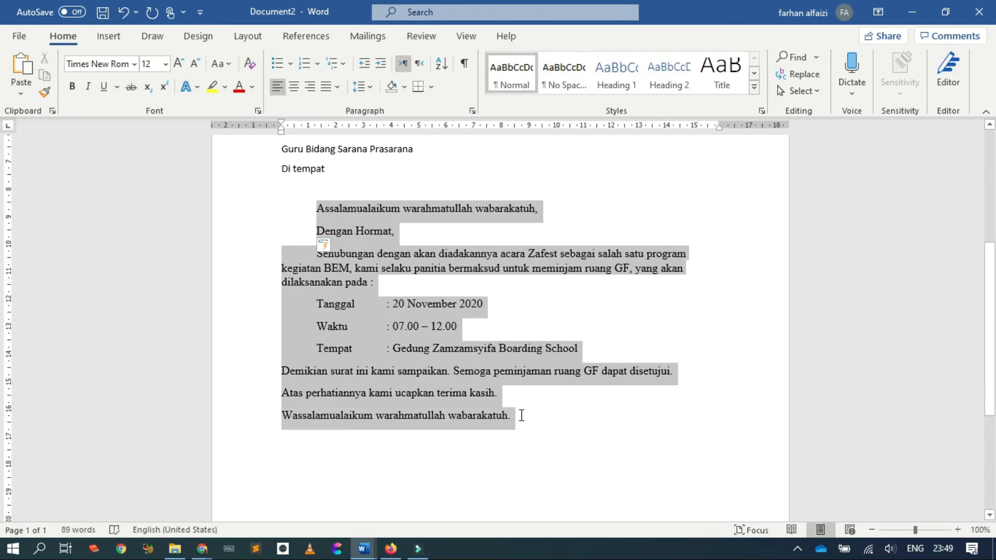
left_click(361, 86)
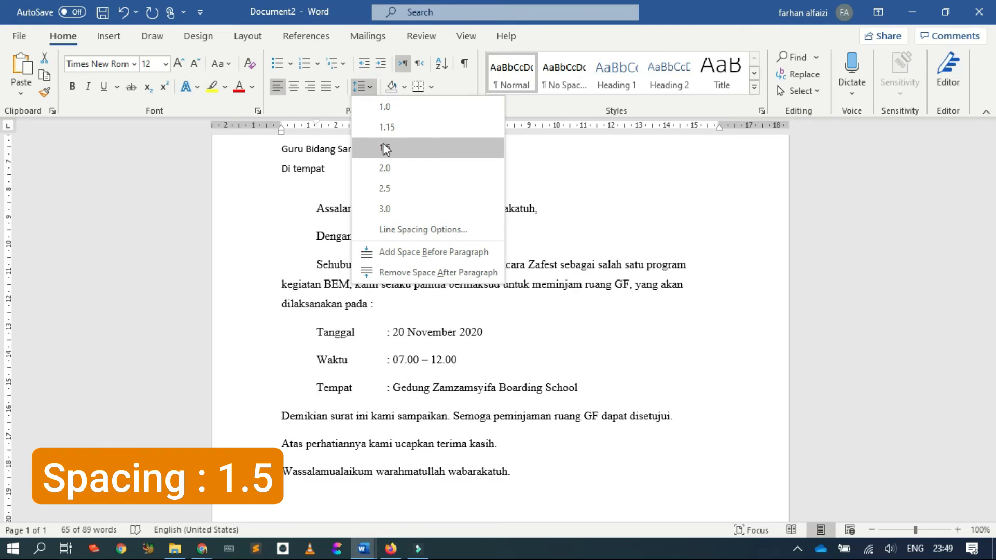
left_click(384, 148)
left_click(400, 266)
left_click(387, 283)
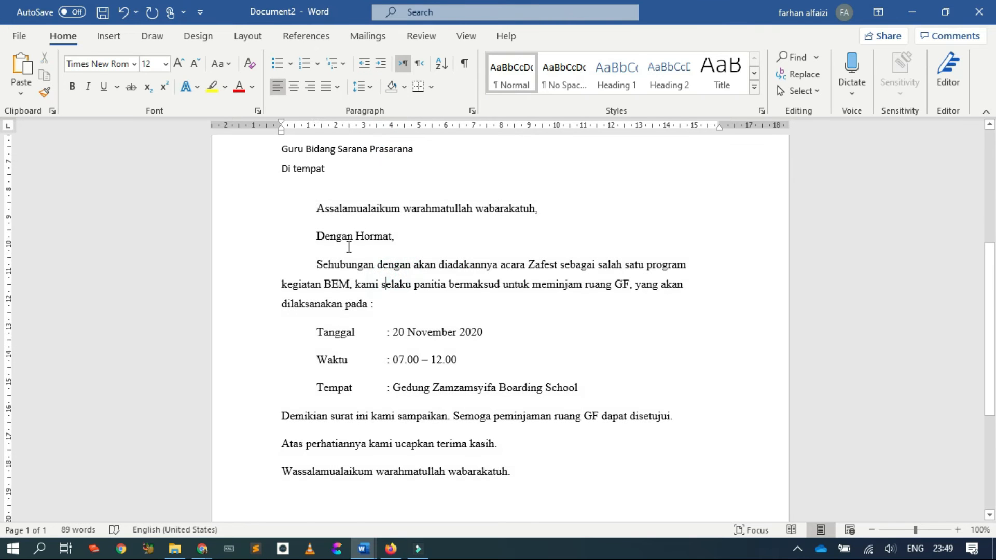
scroll(362, 258, "up", 3)
left_click_drag(342, 277, 302, 246)
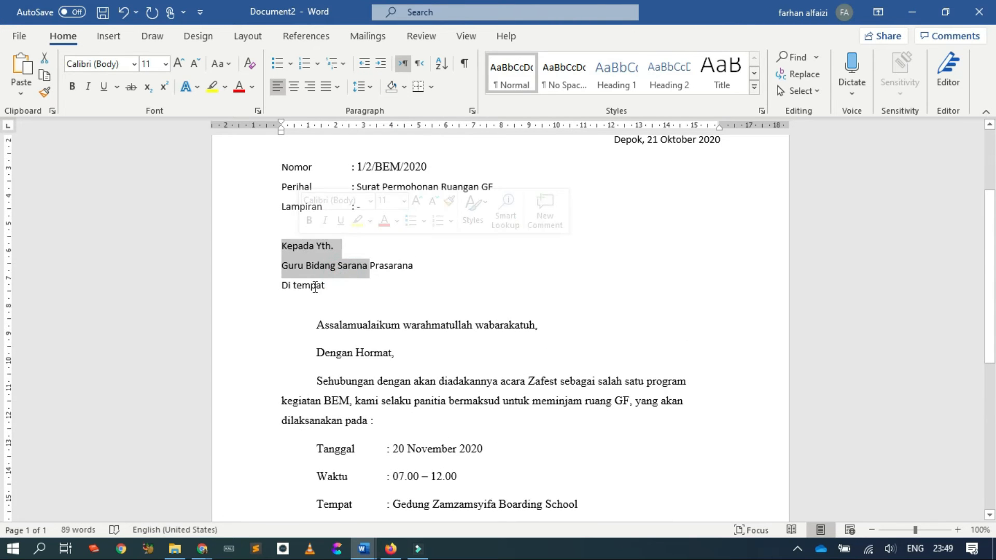
left_click(331, 294)
scroll(351, 296, "up", 2)
scroll(314, 296, "down", 4)
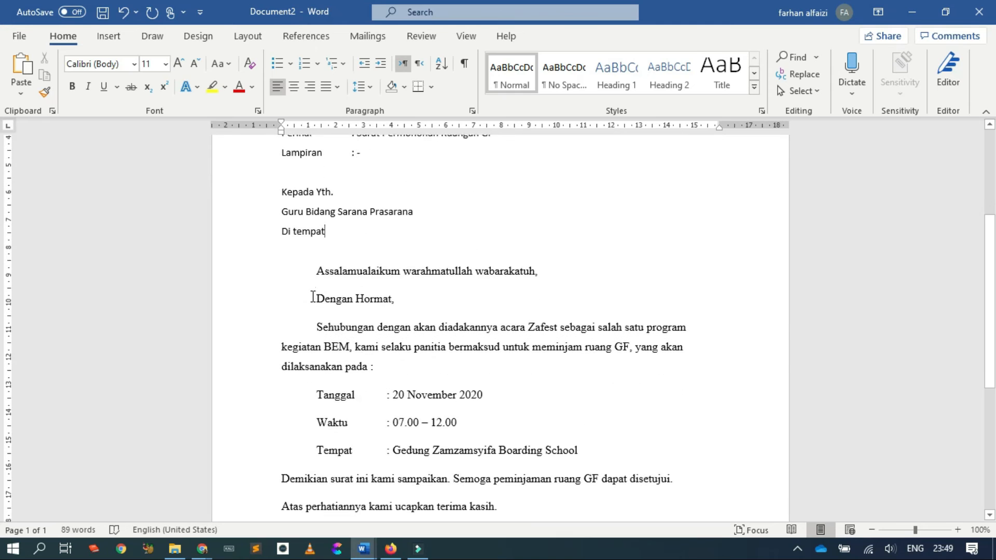
key("alt+Tab")
key("alt+Tab")
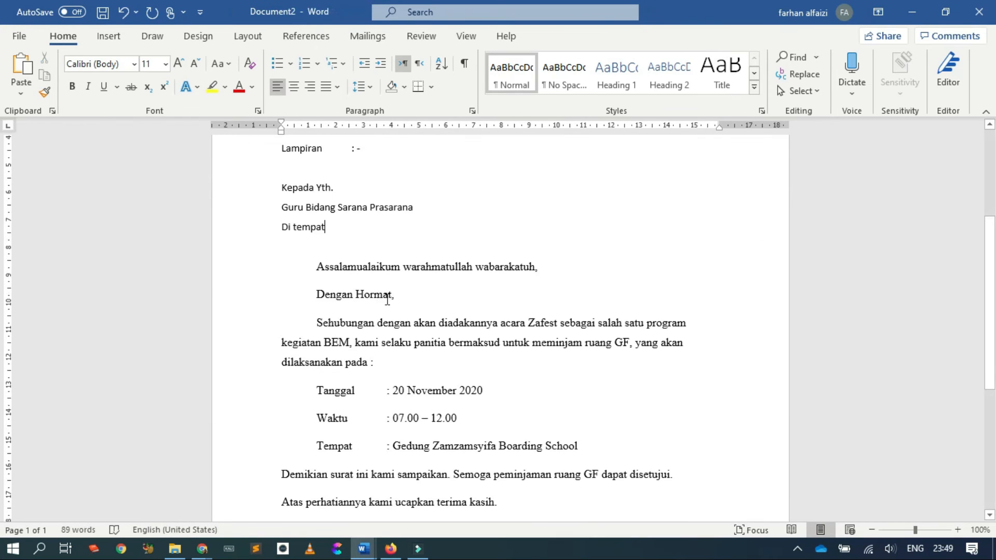
Check the closing section in Document1 and add a centred "Hormat Kami," line below the closing salutation in Document2, after a blank line
scroll(394, 324, "down", 4)
key("alt+Tab")
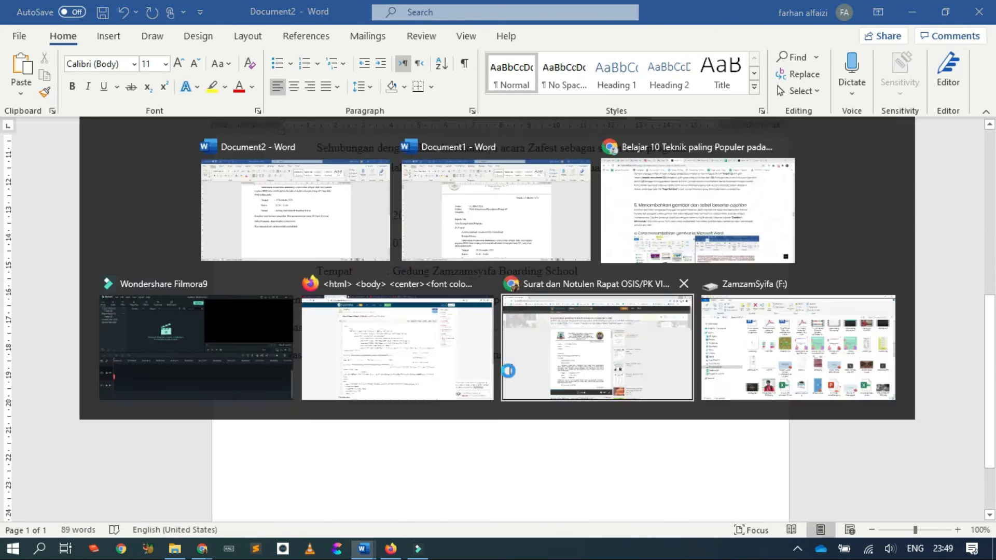
scroll(491, 384, "down", 3)
left_click(472, 362)
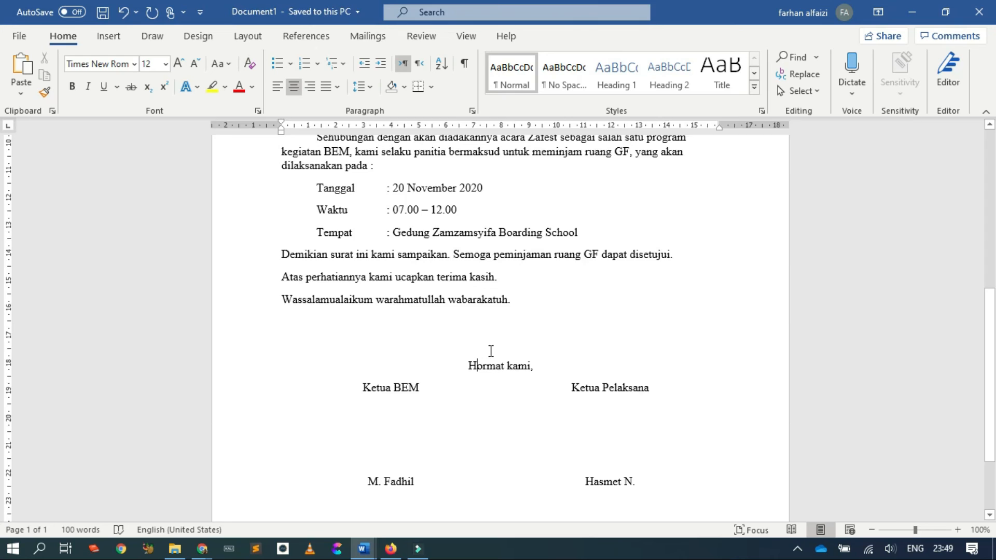
key("alt+Tab")
scroll(491, 355, "down", 1)
key("alt+Tab")
key("alt+Tab")
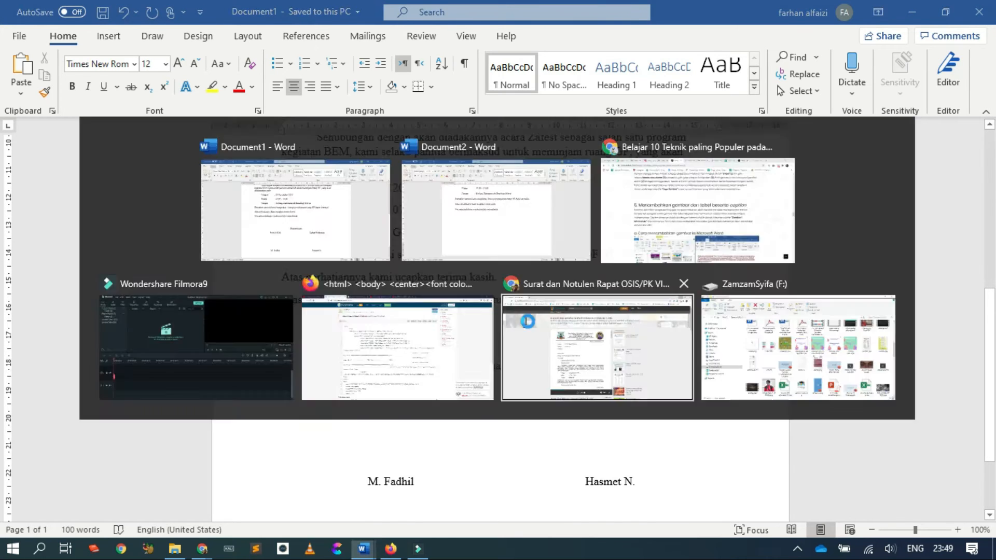
left_click(550, 307)
key("Return")
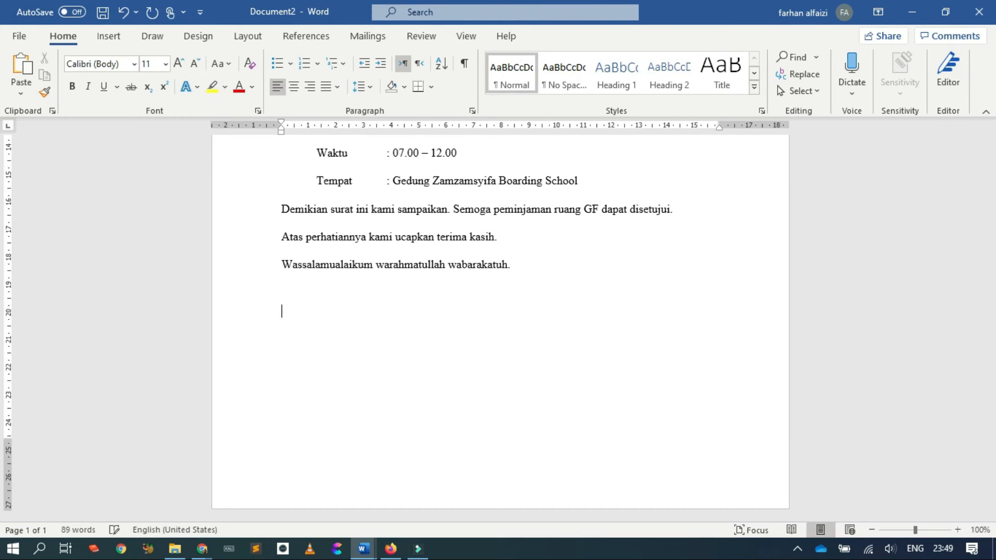
type("Hormat Kami,")
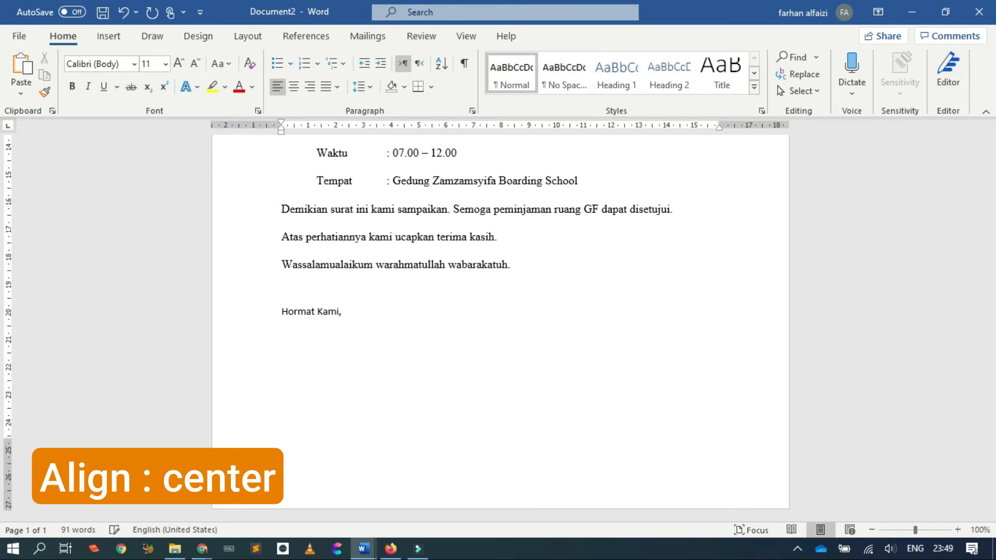
left_click(294, 86)
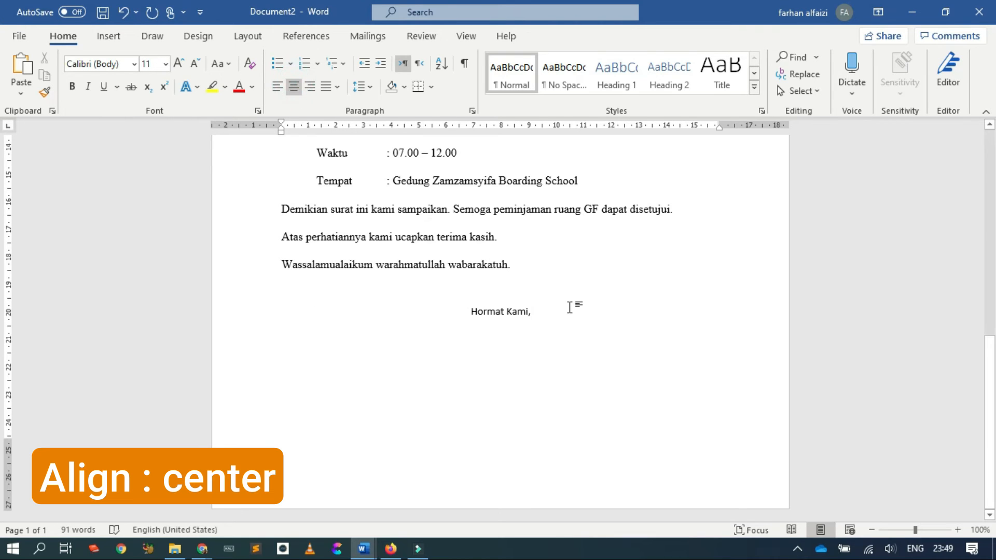
key("Return")
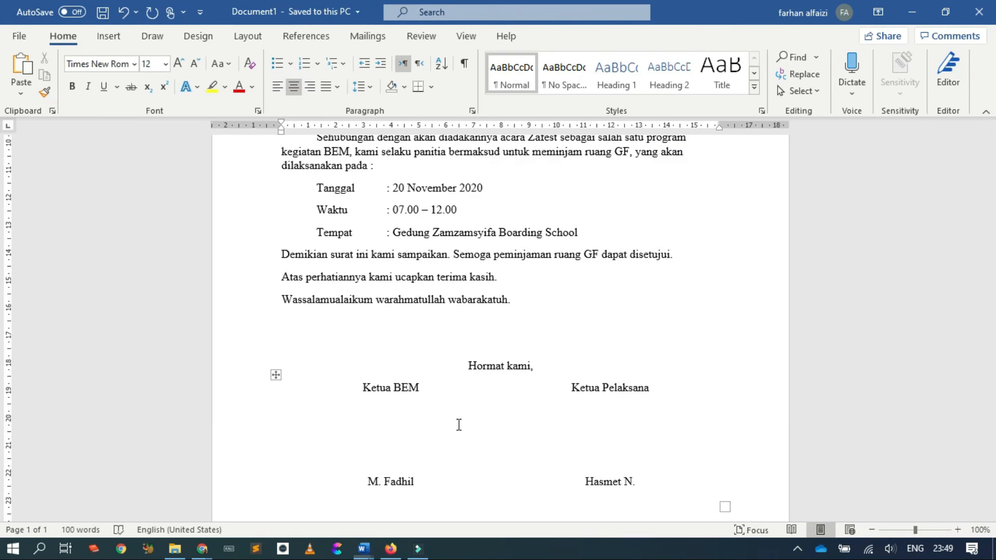
Examine how the two-column signature table below "Hormat kami," in Document1 is laid out
left_click(436, 442)
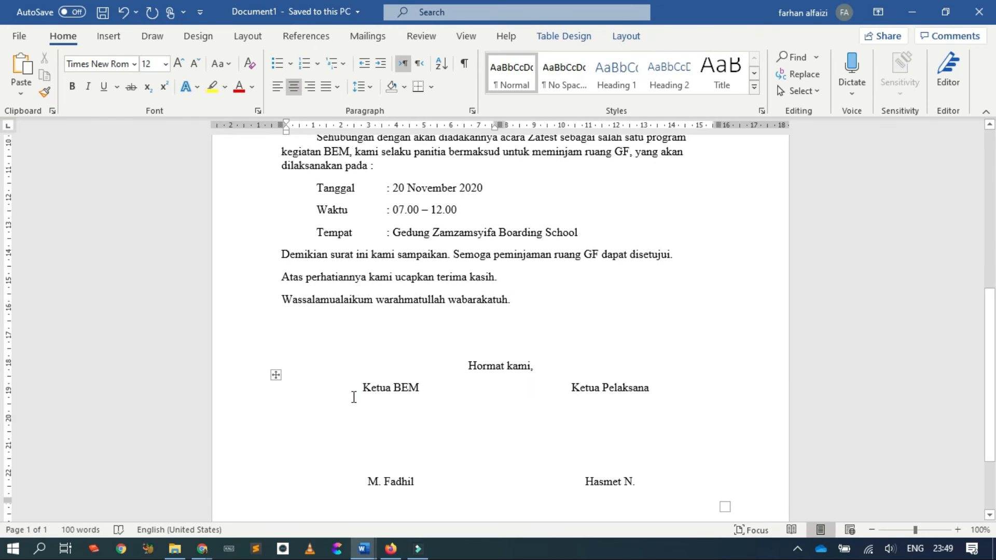
left_click(353, 397)
left_click(276, 375)
left_click(421, 419)
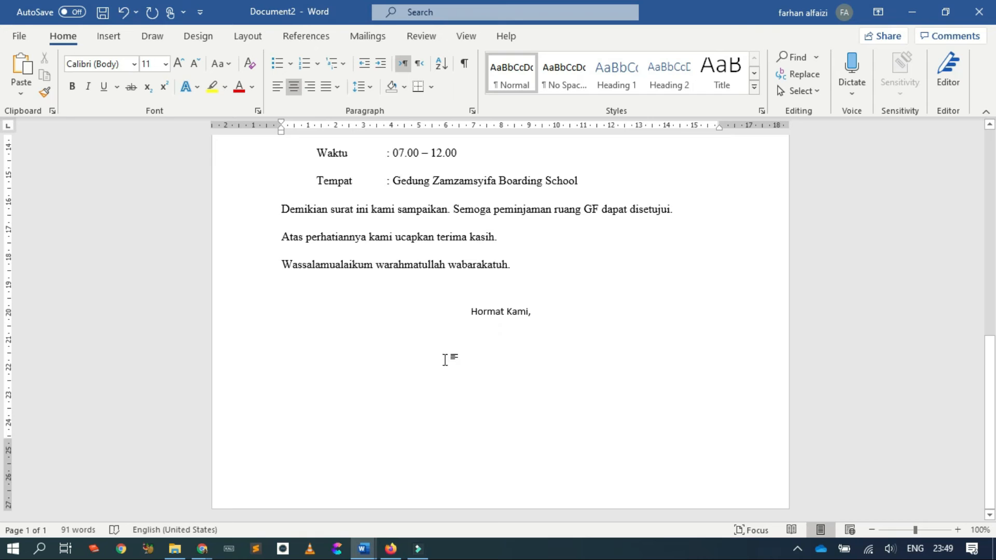
key("alt+Tab")
left_click(378, 391)
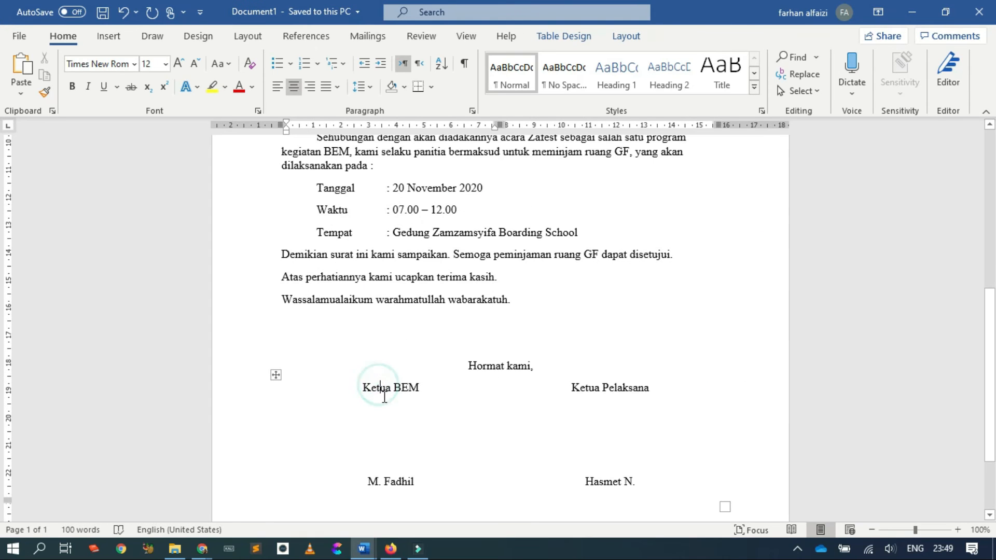
left_click(389, 392)
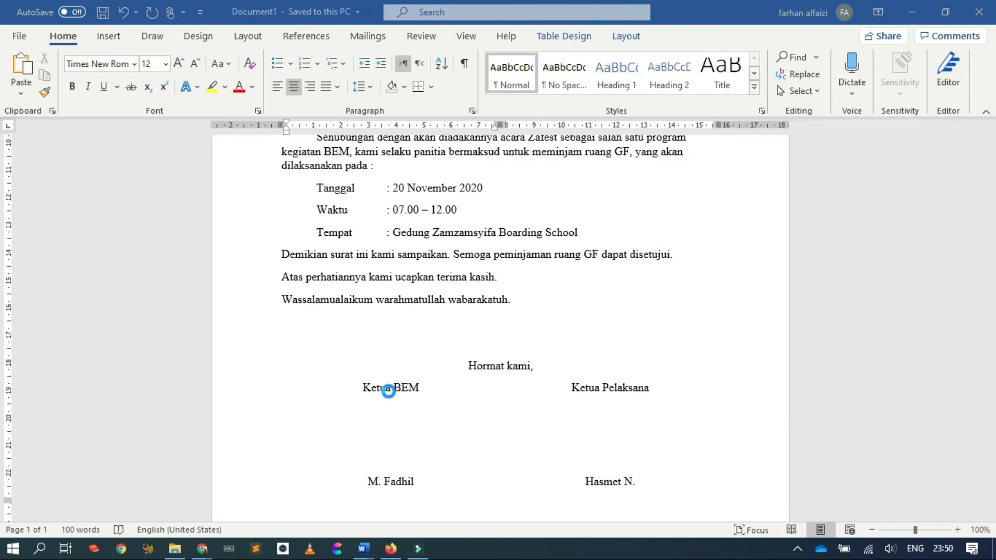
left_click(600, 394)
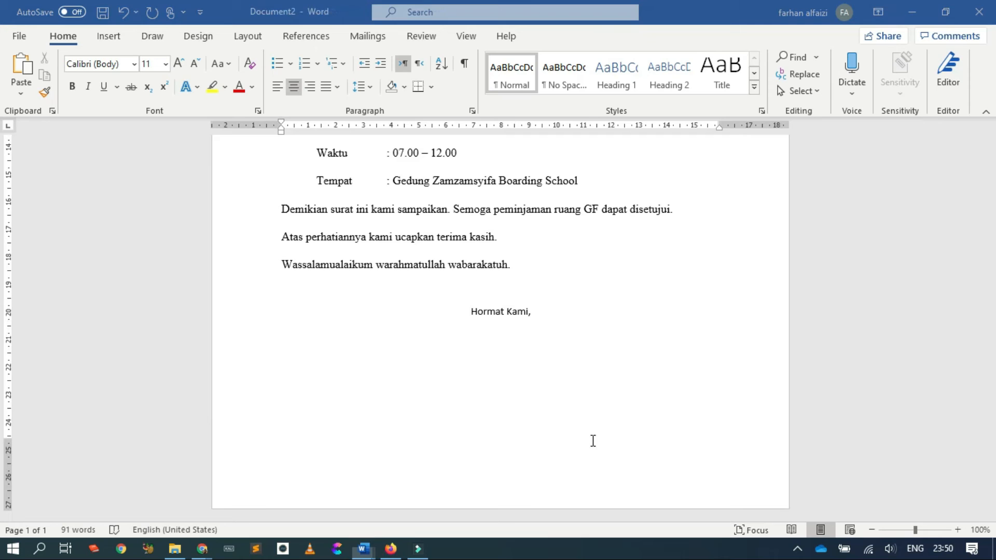
Insert a two-column, one-row table below "Hormat Kami," in Document2 and fill its cells with "Ketua BEM" and "Ketua Pelaksana"
left_click(481, 410)
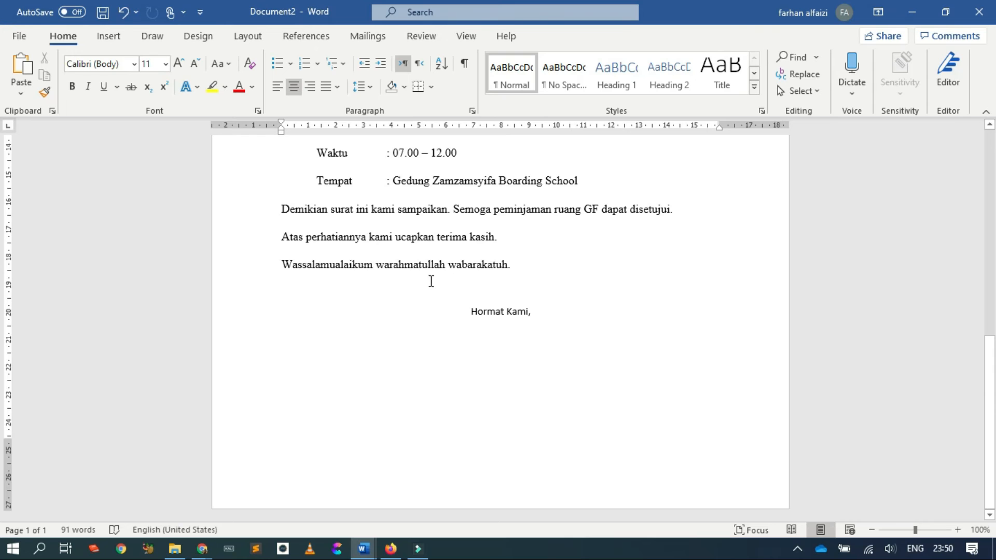
left_click(107, 37)
left_click(102, 87)
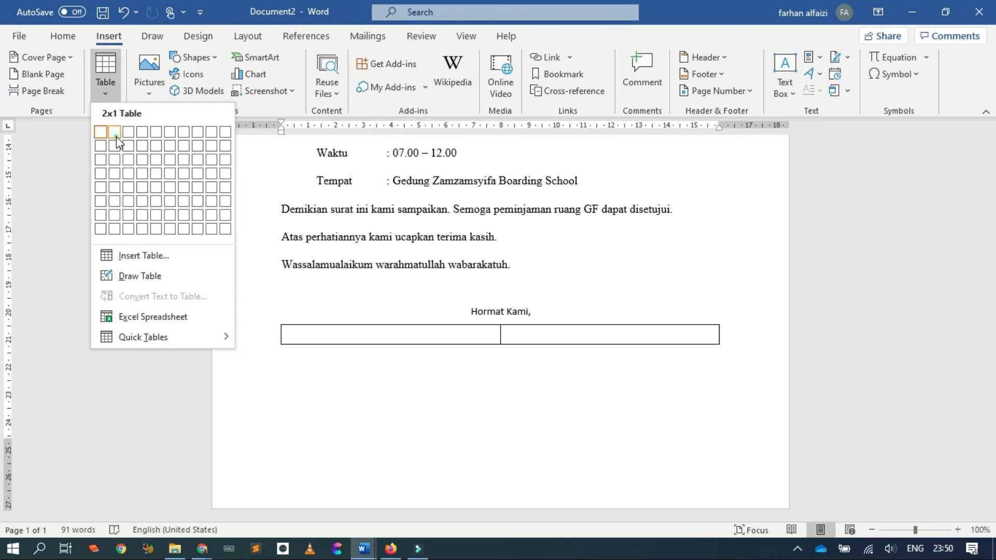
left_click(116, 136)
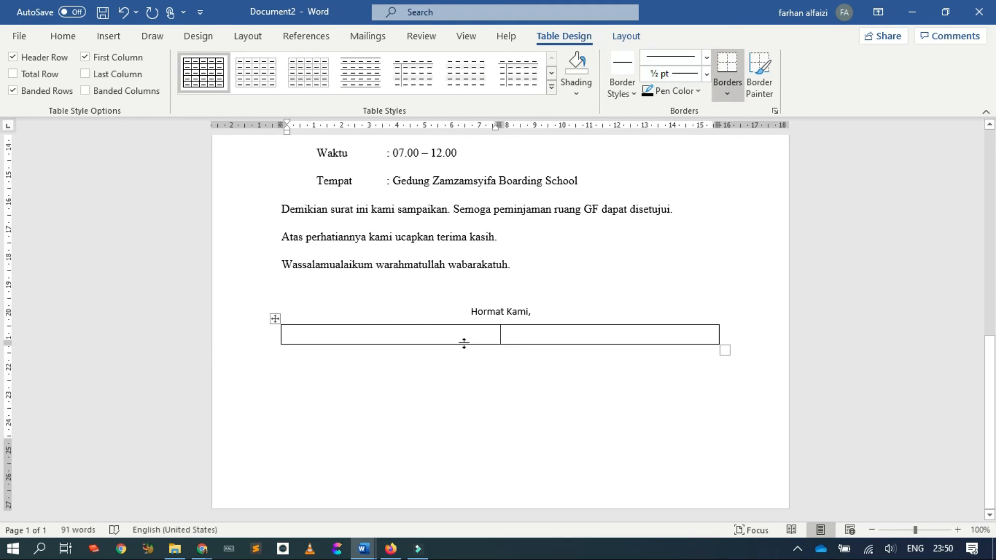
type("Ketua BEM")
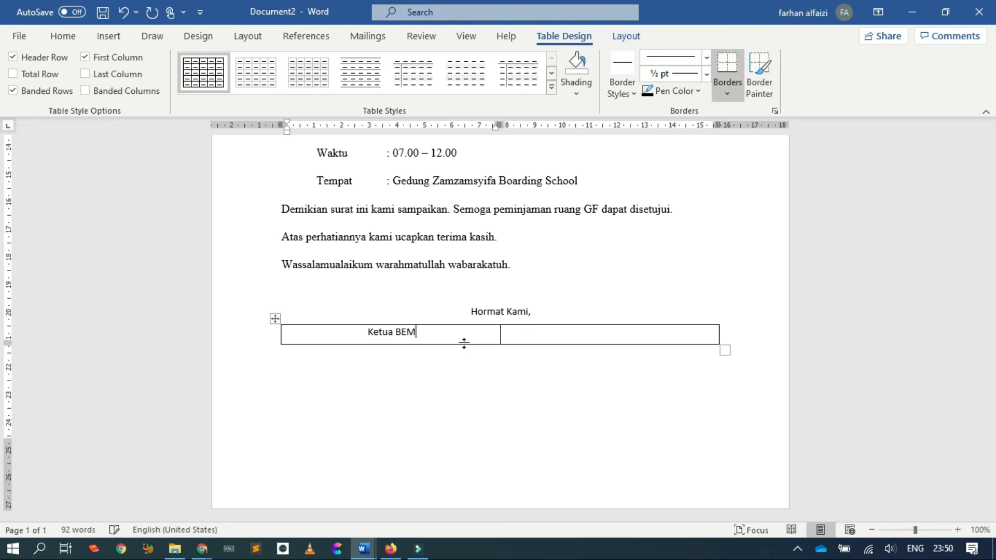
left_click(64, 36)
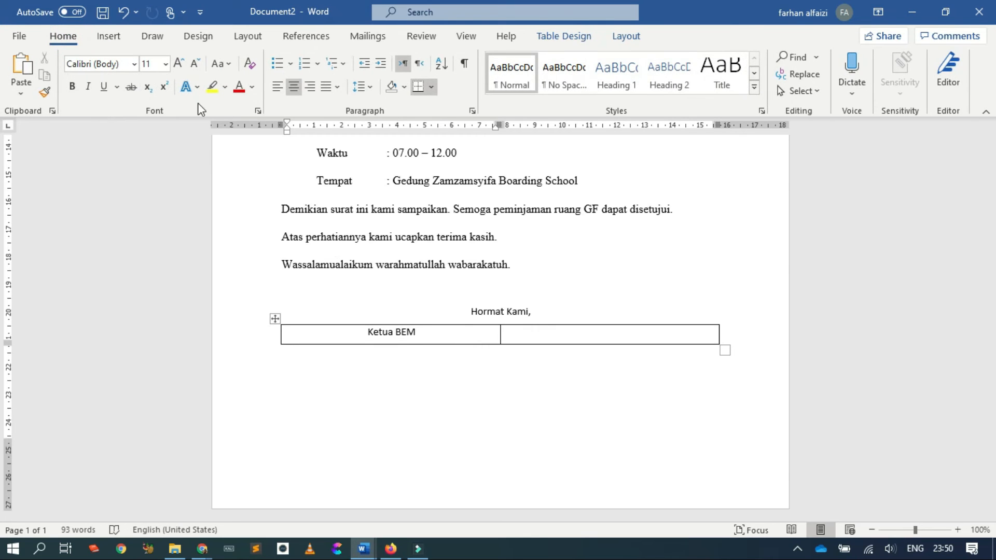
left_click(542, 336)
type("Ketua Pelaksana")
Leave signature space below "Ketua BEM" and enter the BEM chairperson's name centred at the bottom of that cell
left_click(463, 335)
key("Return")
key("Return")
key("Return")
key("Return")
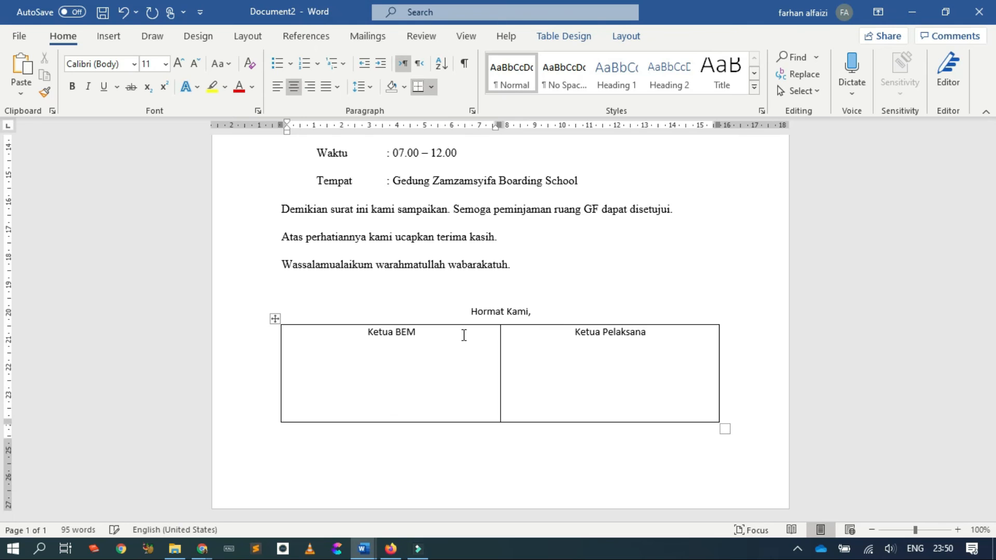
key("Return")
key("BackSpace")
key("BackSpace")
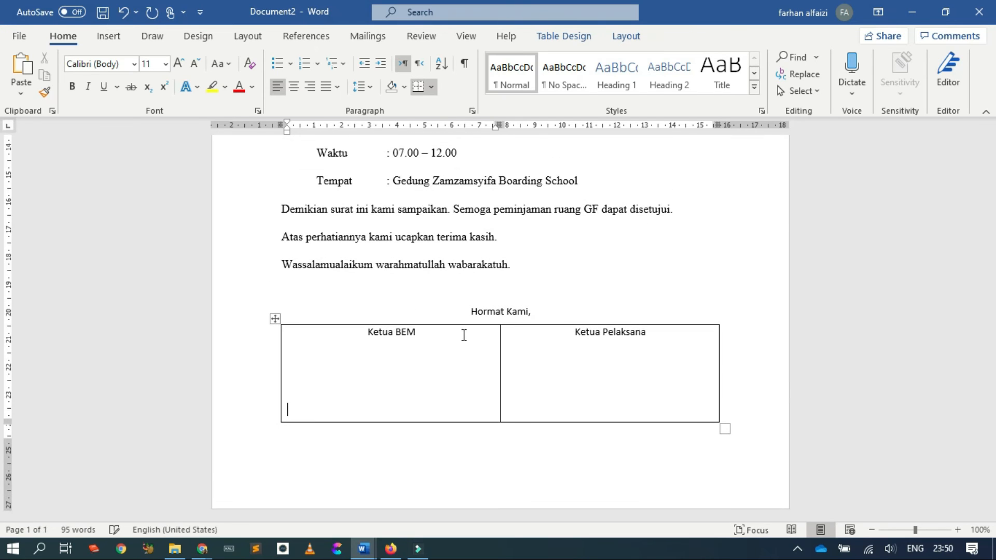
left_click(291, 87)
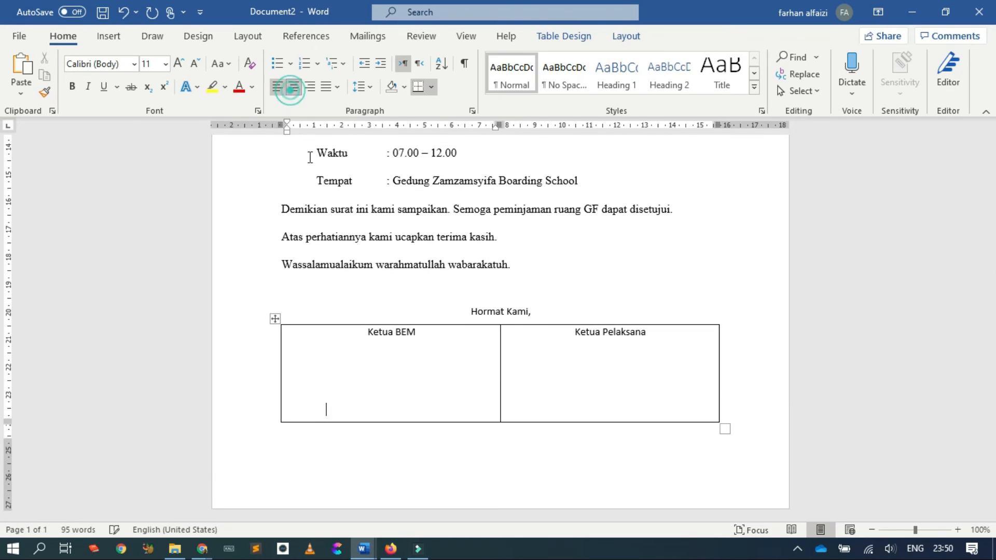
type("M. Fadhil")
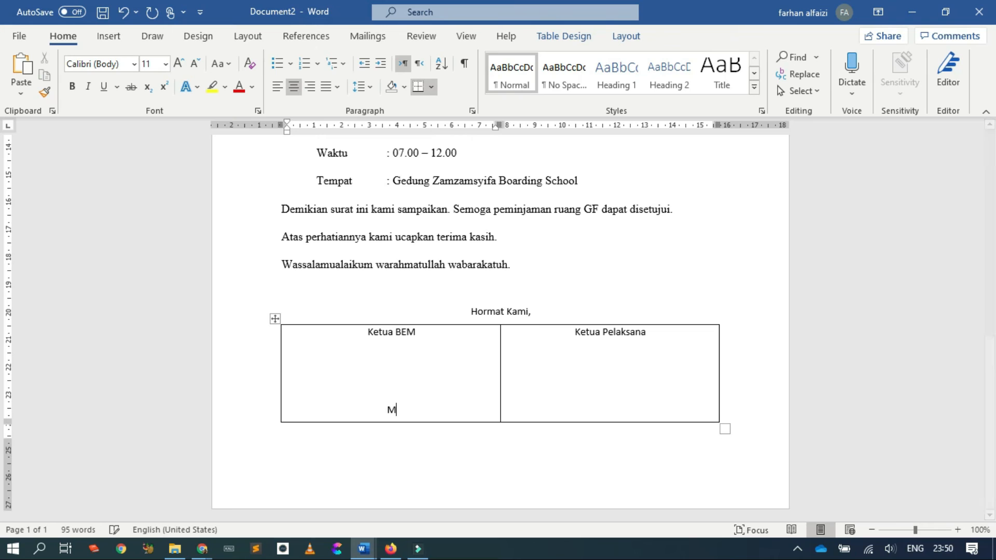
Leave matching signature space below "Ketua Pelaksana" and enter the event chairperson's name
left_click(596, 409)
left_click(658, 335)
key("Return")
key("Return")
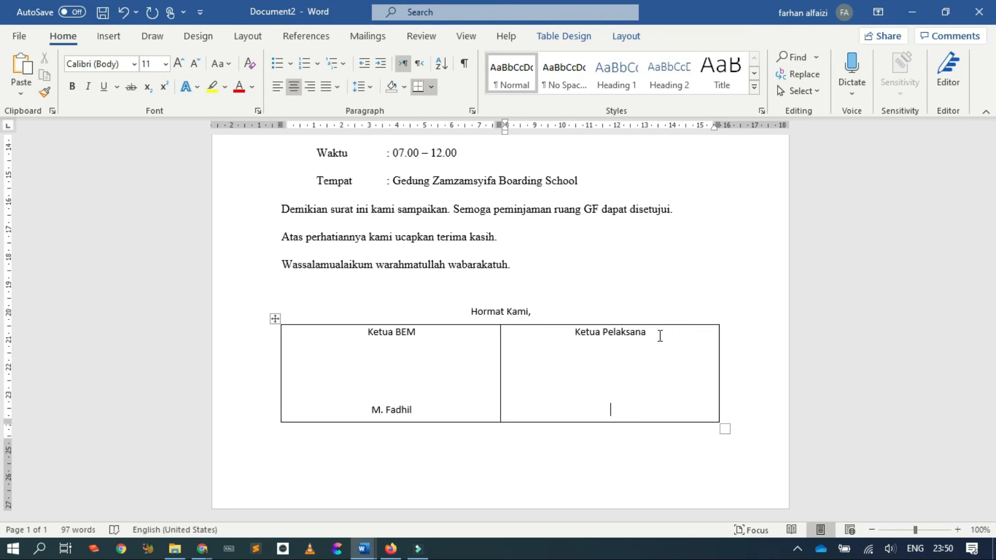
type("Hasmet.")
key("BackSpace")
type("H.")
Try adding the caption "Table 1 ttd" above the signature table
left_click(343, 339)
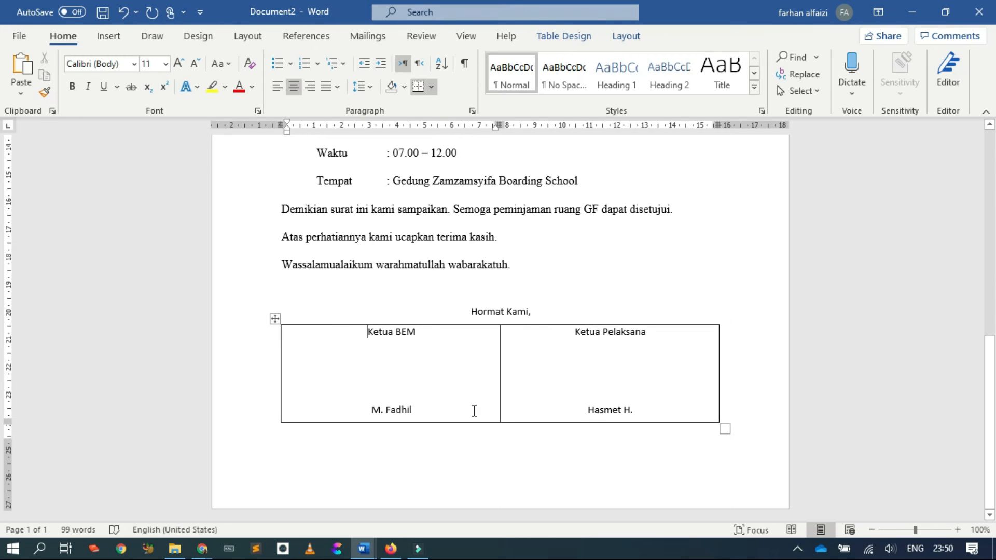
left_click(274, 318)
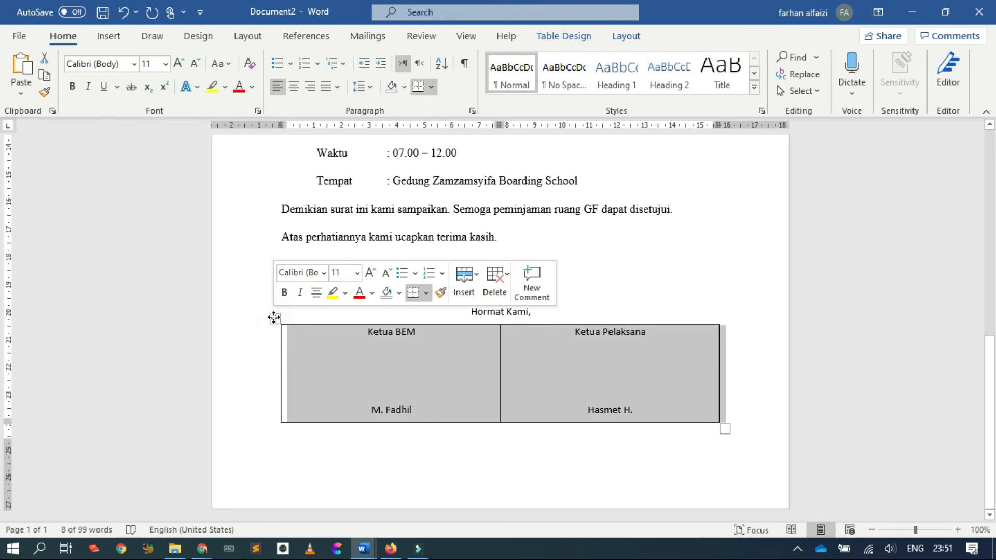
right_click(274, 318)
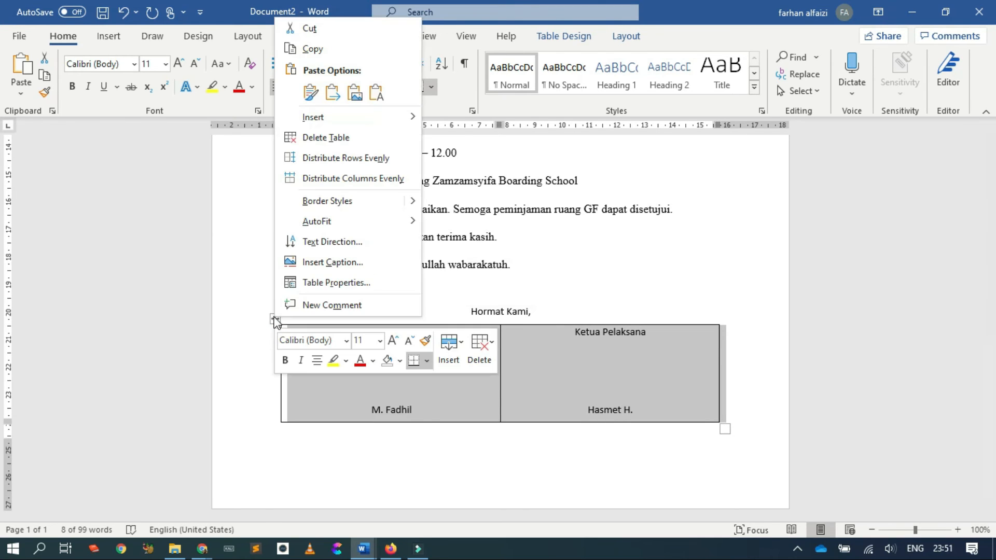
left_click(309, 264)
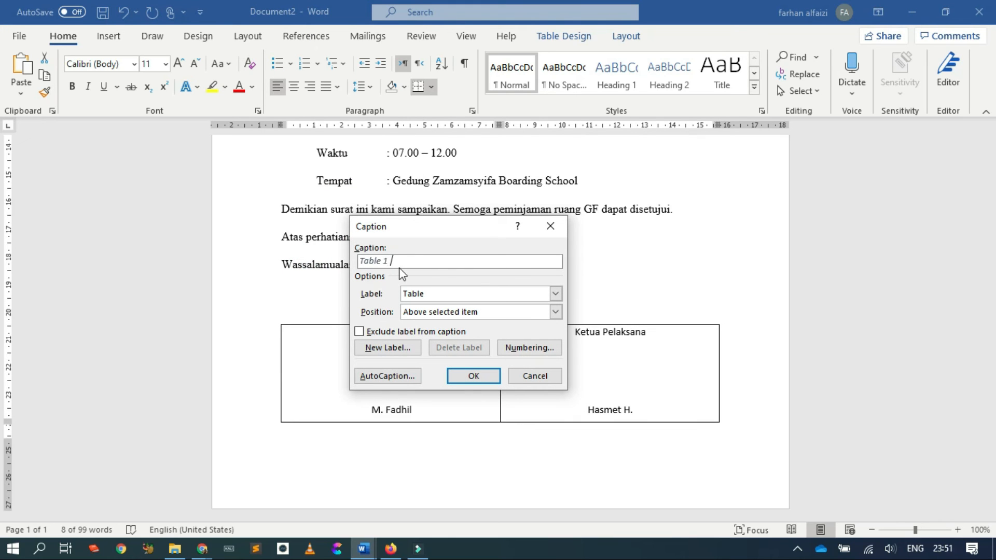
left_click(473, 376)
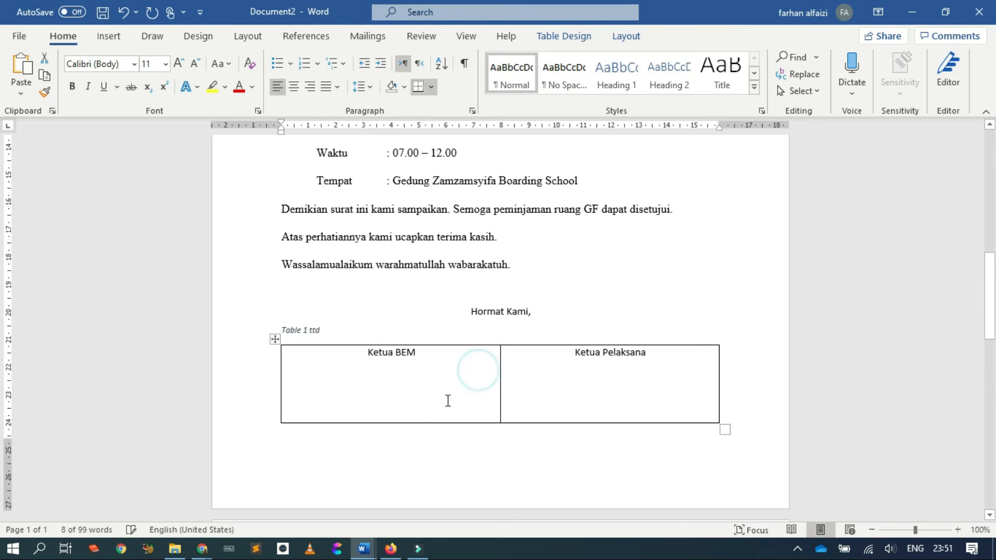
key("ctrl+z")
Insert the caption "Table 1 ttd" below the signature table and centre it
left_click(316, 348)
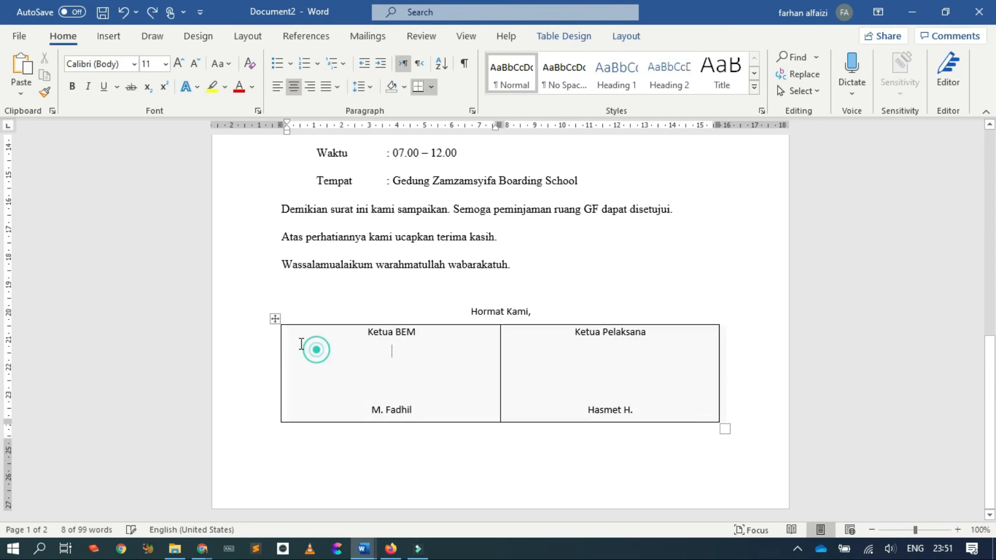
left_click(270, 320)
right_click(267, 324)
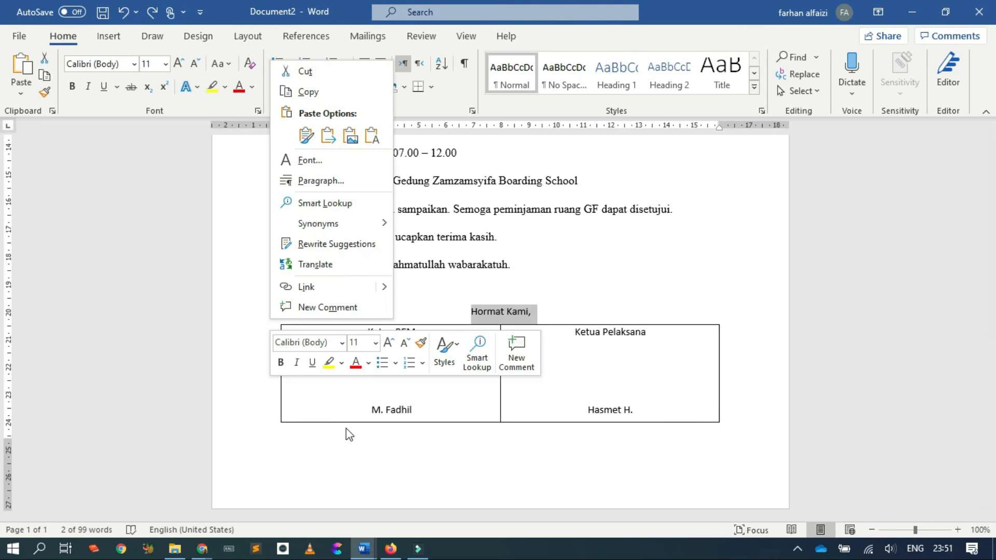
left_click(329, 391)
right_click(272, 321)
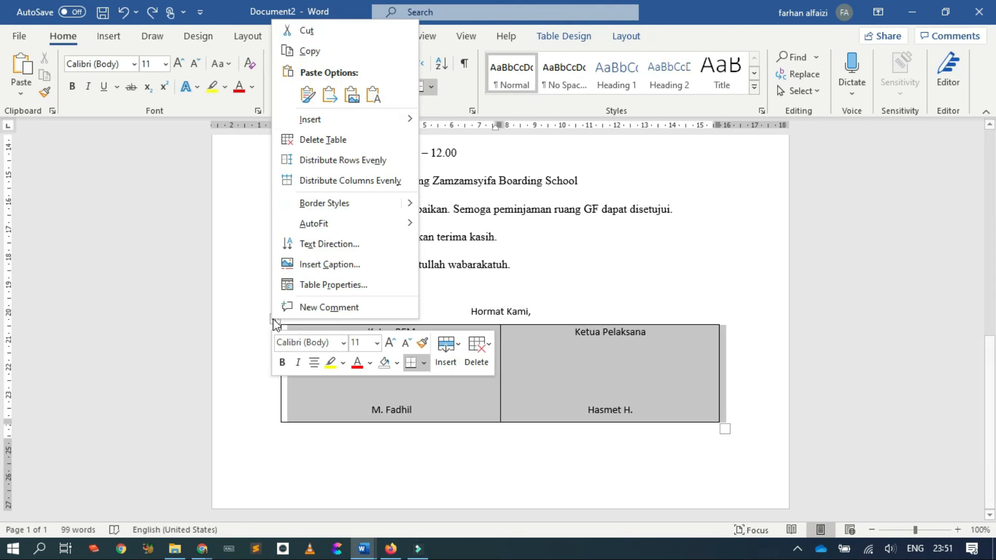
left_click(324, 262)
type("ttd")
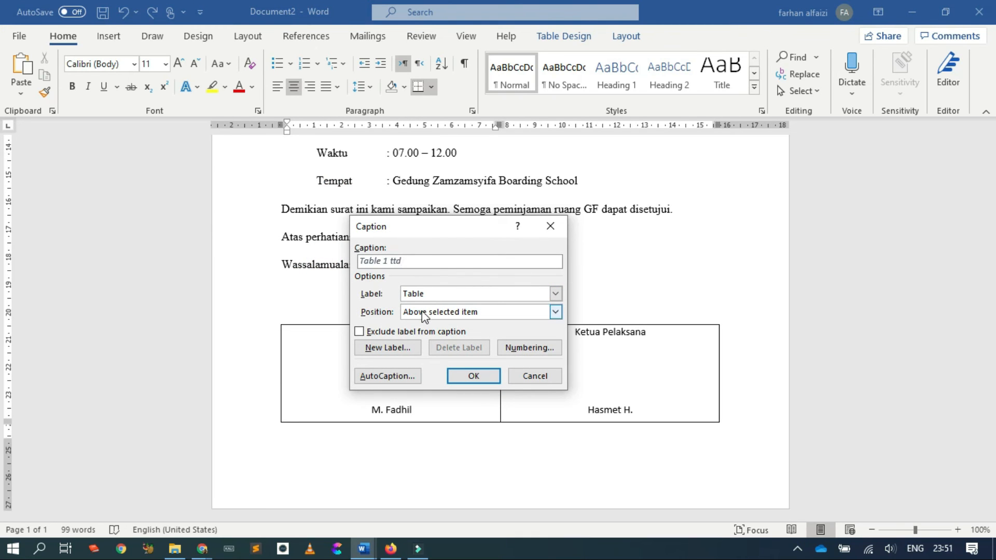
left_click(555, 312)
left_click(433, 334)
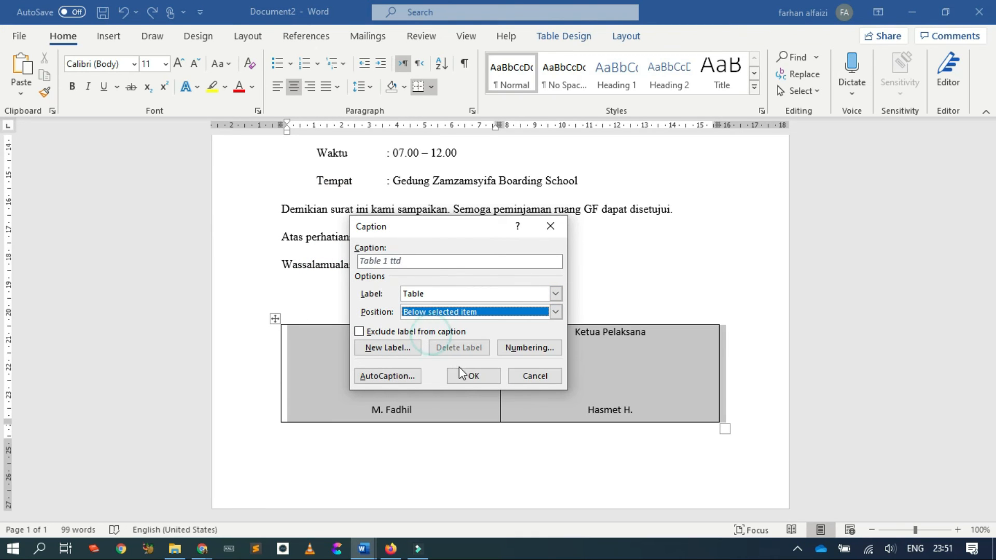
left_click(473, 377)
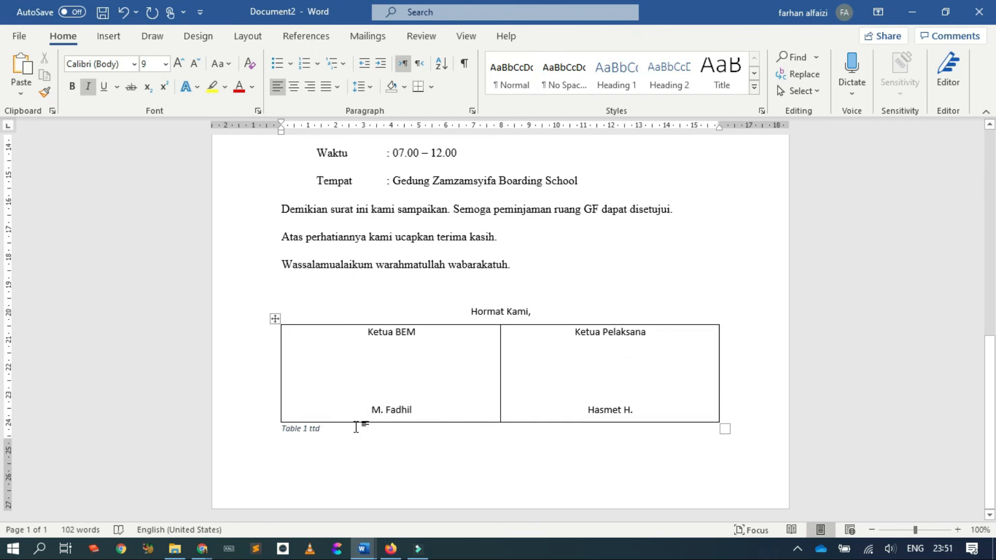
left_click(294, 85)
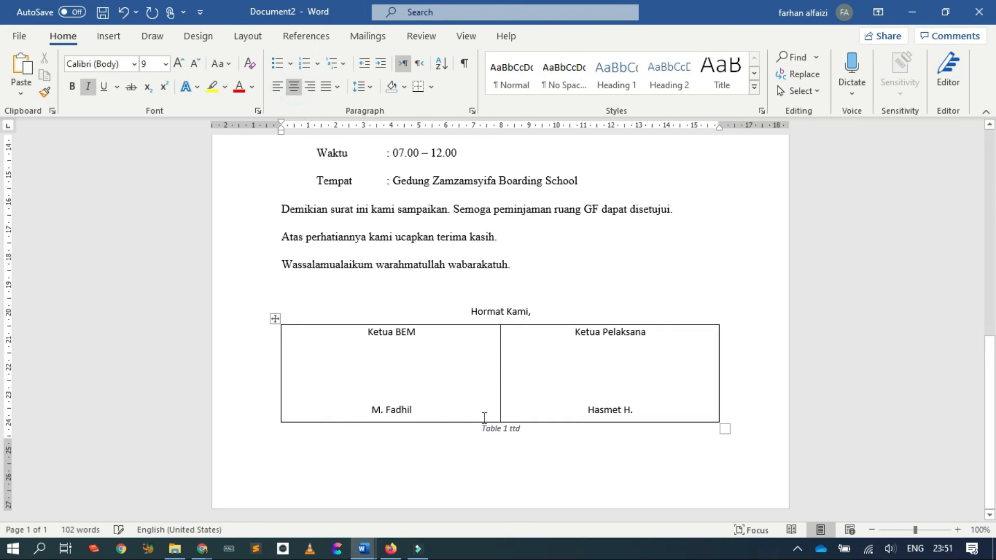
Delete the caption "Table 1 ttd" below the signature table
triple_click(524, 425)
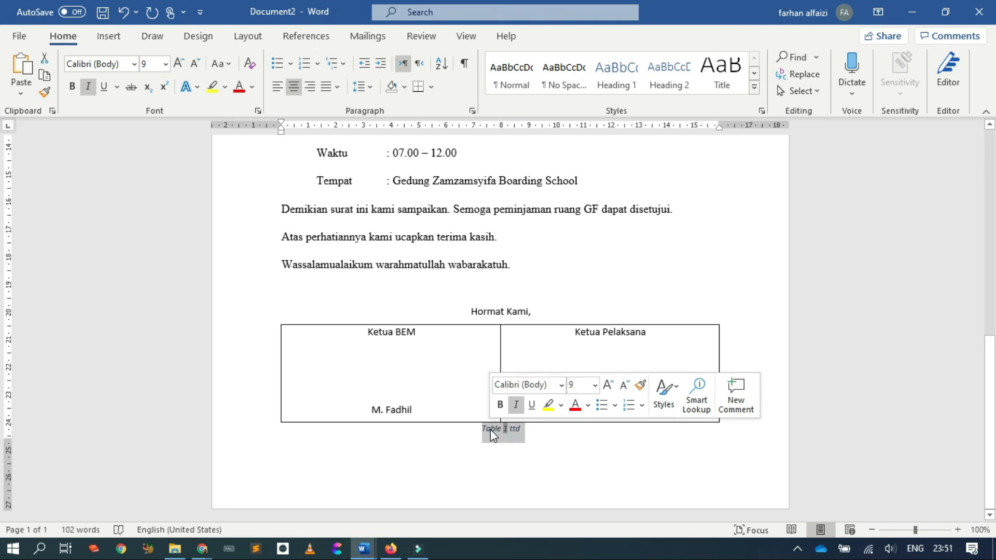
key("Delete")
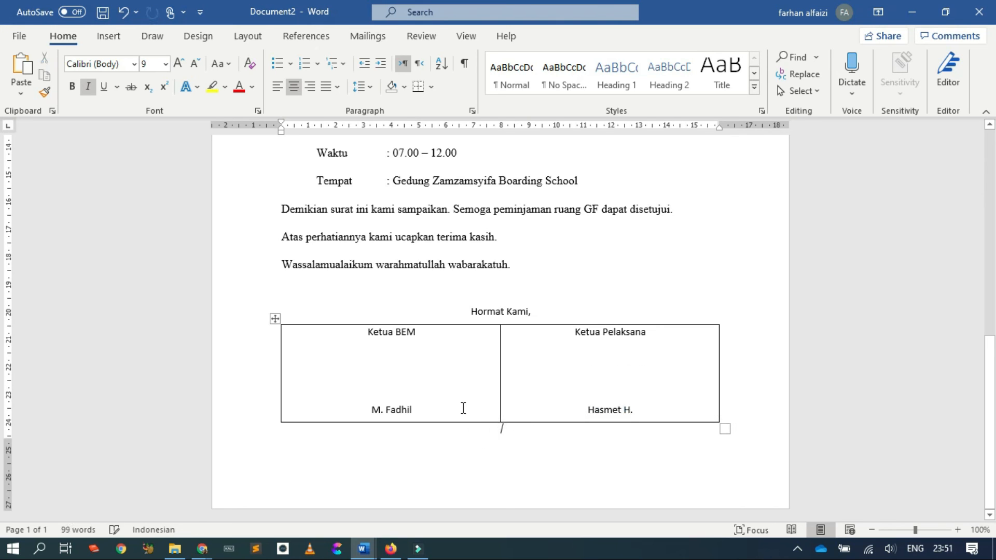
left_click(436, 385)
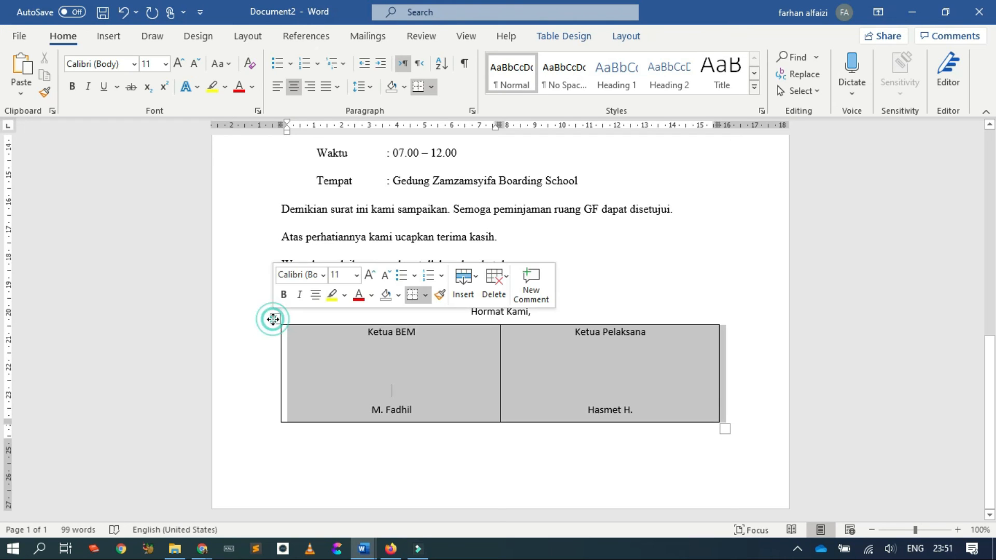
Try removing only the bottom border of the signature table
left_click(274, 319)
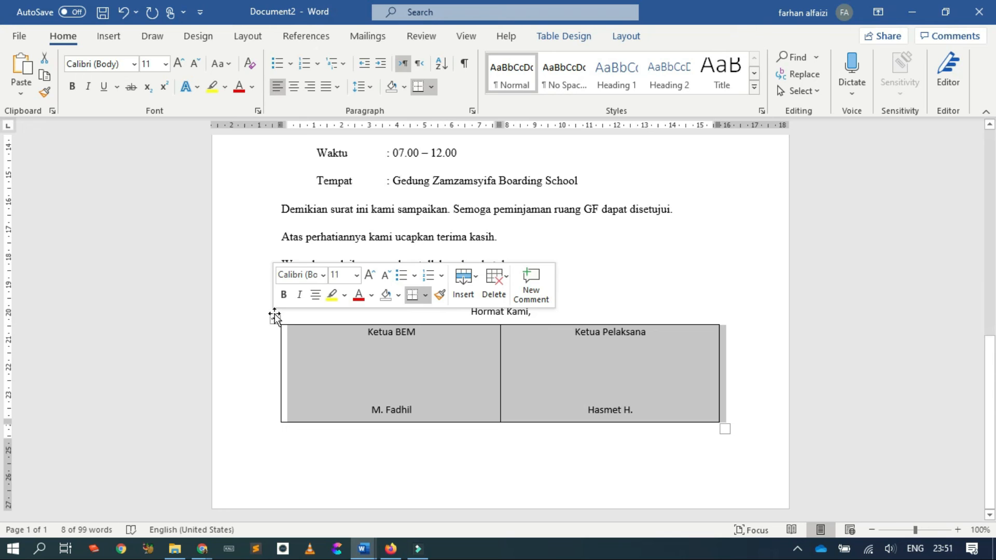
right_click(276, 321)
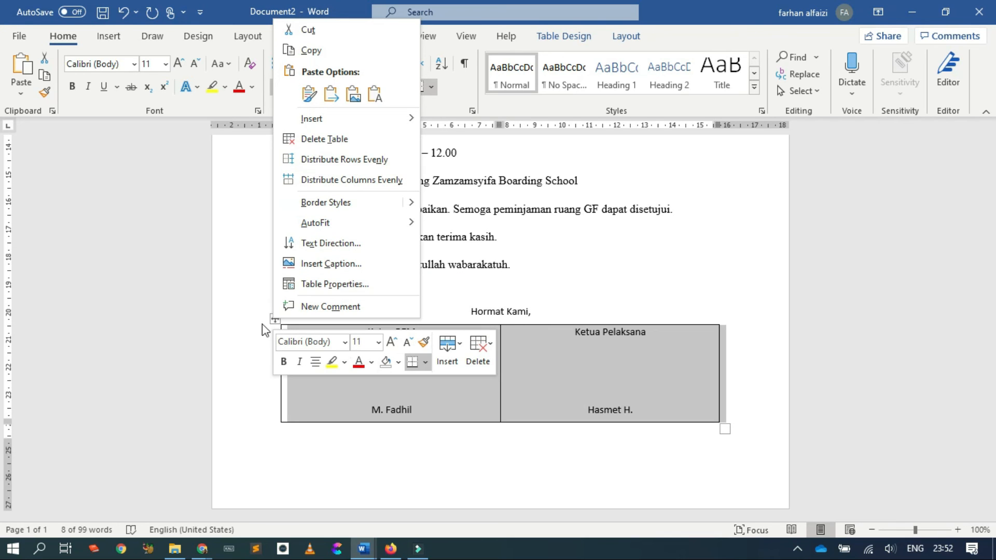
left_click(274, 319)
right_click(275, 320)
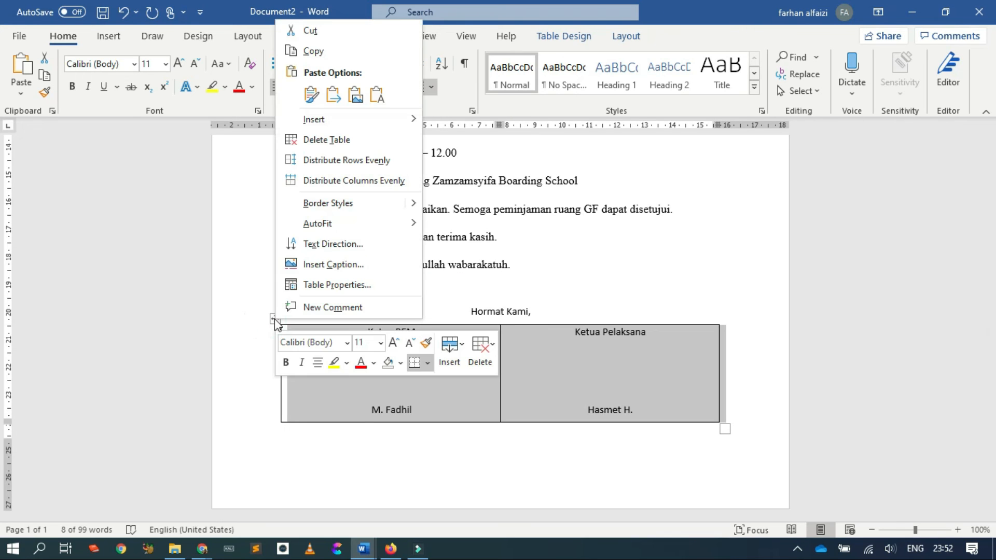
left_click(426, 364)
left_click(369, 310)
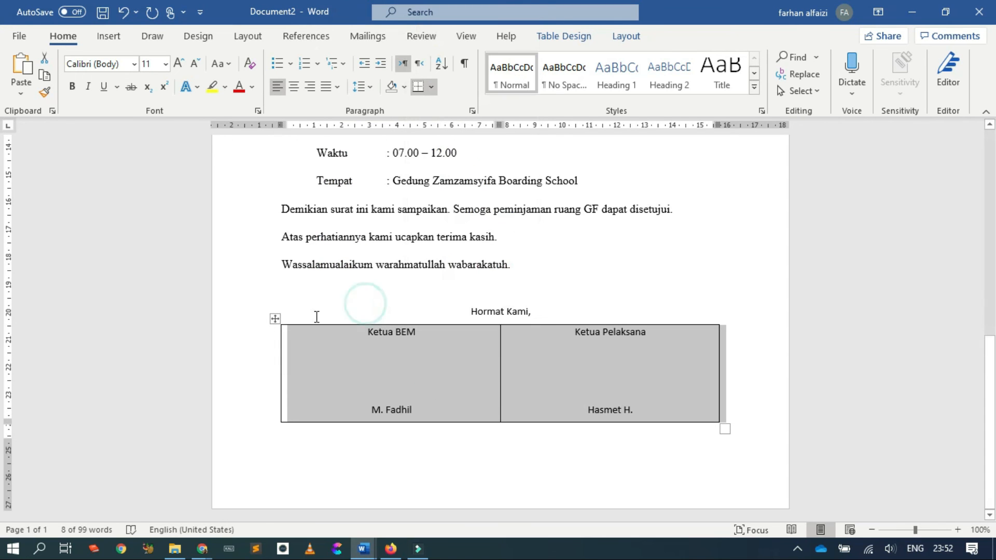
left_click(431, 93)
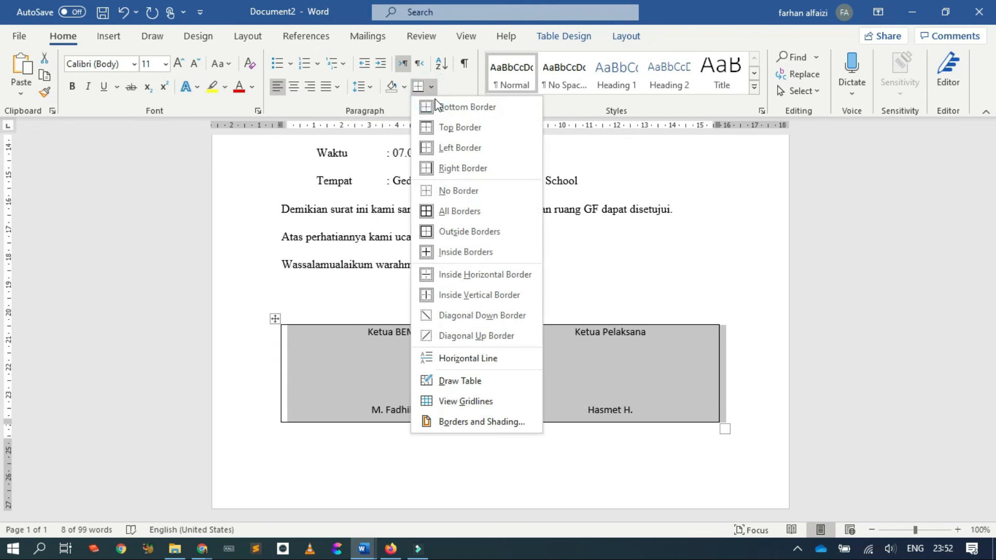
left_click(468, 112)
left_click(391, 393)
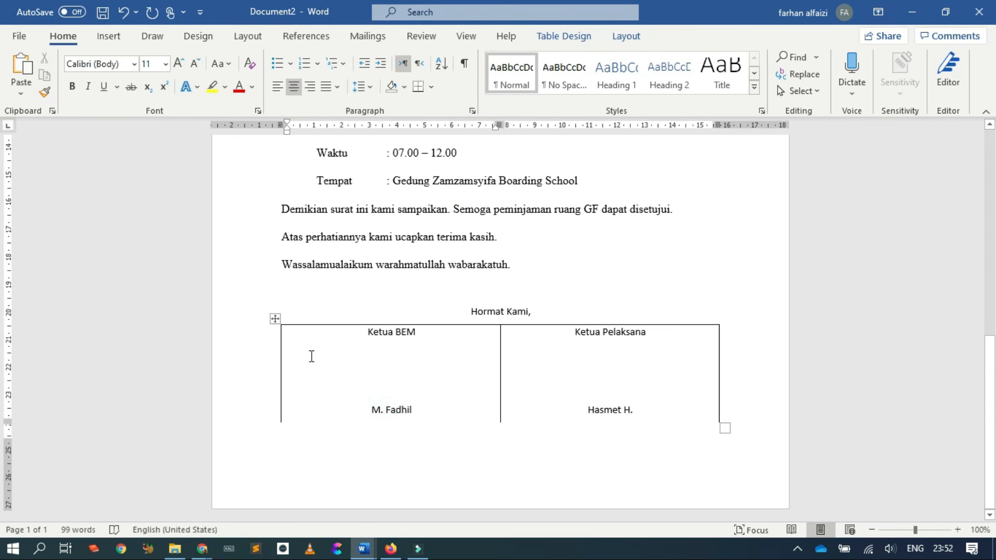
Remove all borders from the whole signature table
left_click(275, 319)
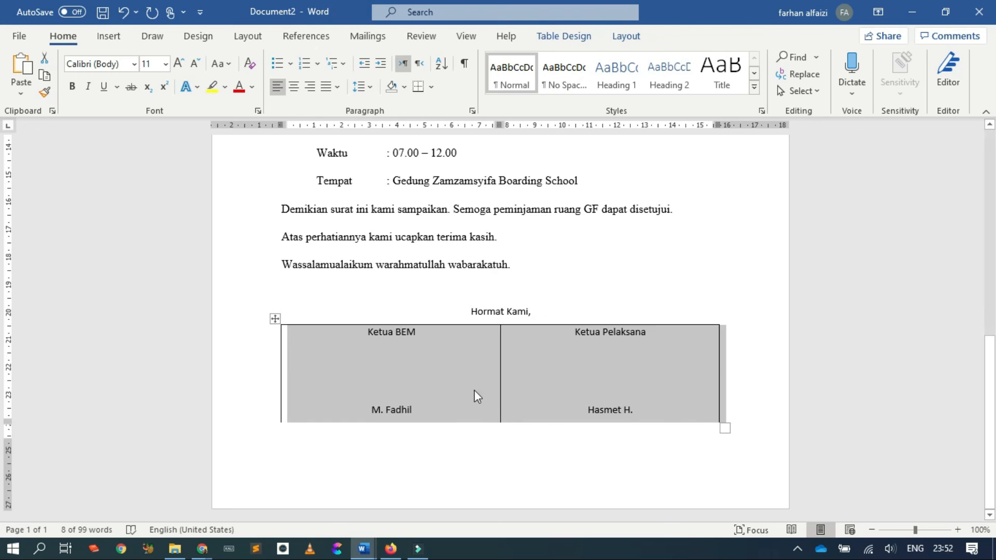
left_click(431, 87)
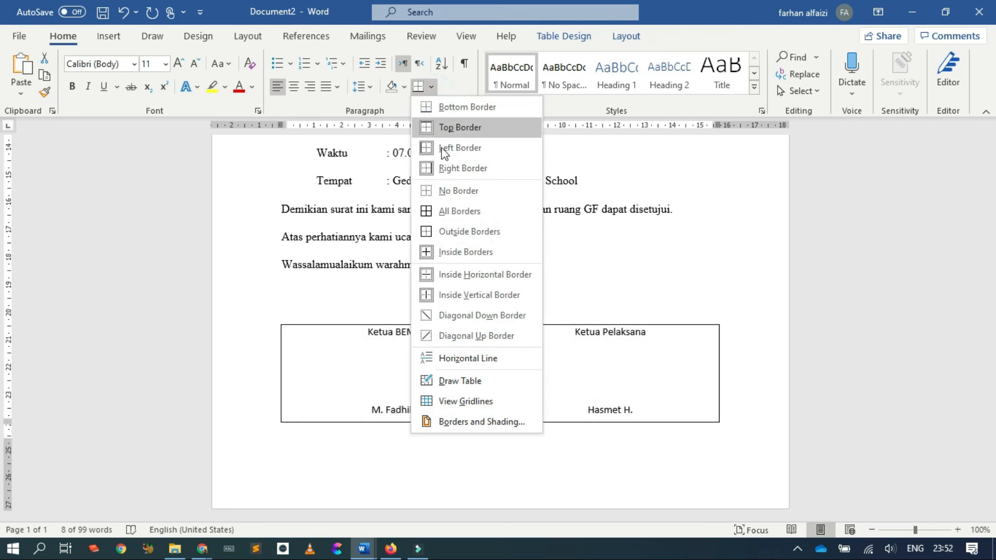
left_click(440, 193)
left_click(409, 372)
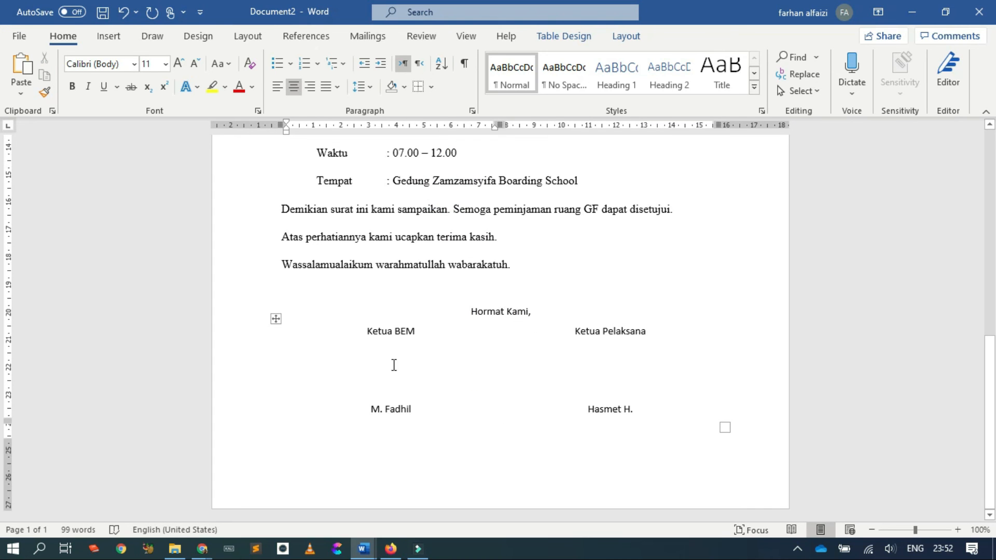
Change the font of the entire letter text, including the signature table, to Times New Roman
scroll(394, 365, "up", 10)
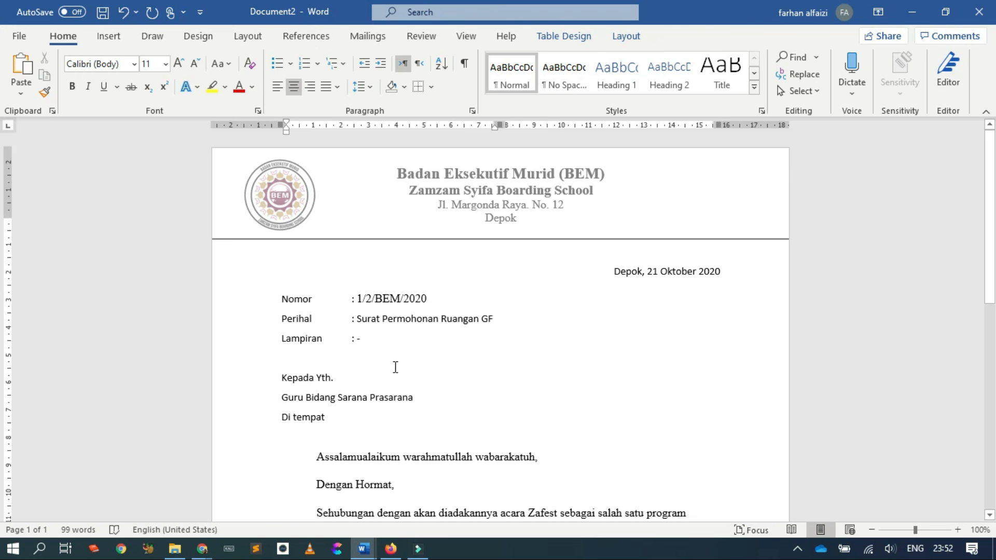
scroll(403, 364, "down", 8)
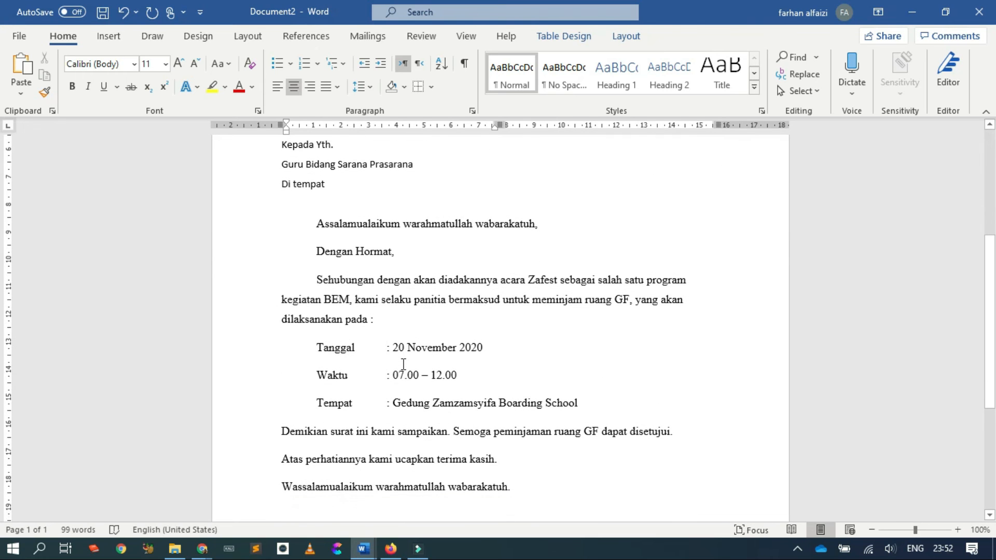
scroll(403, 364, "up", 4)
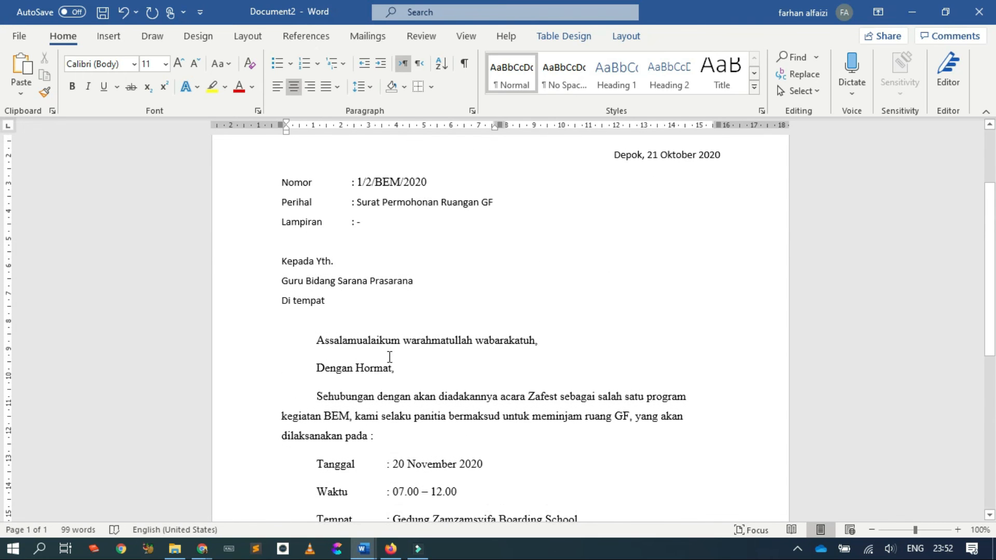
key("ctrl+a")
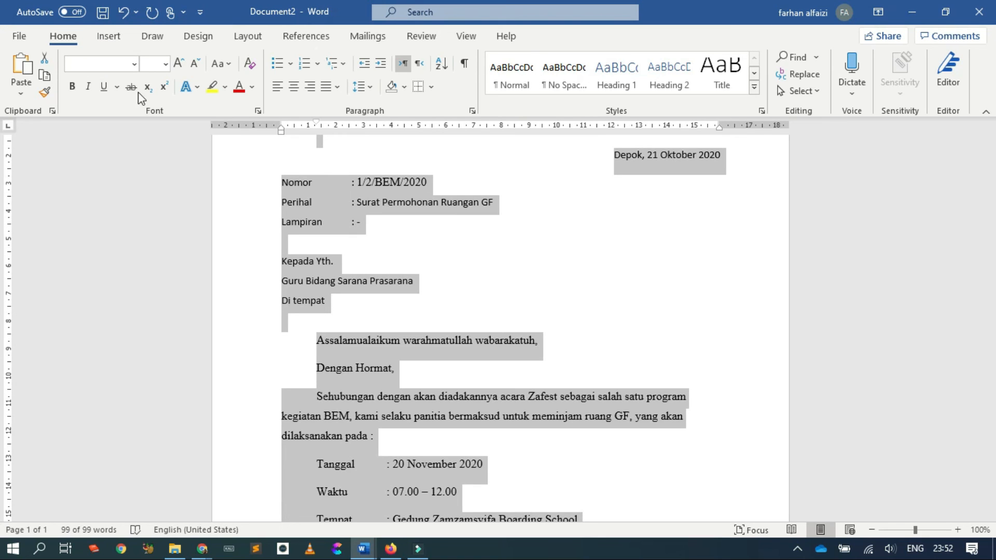
left_click(100, 64)
type("T")
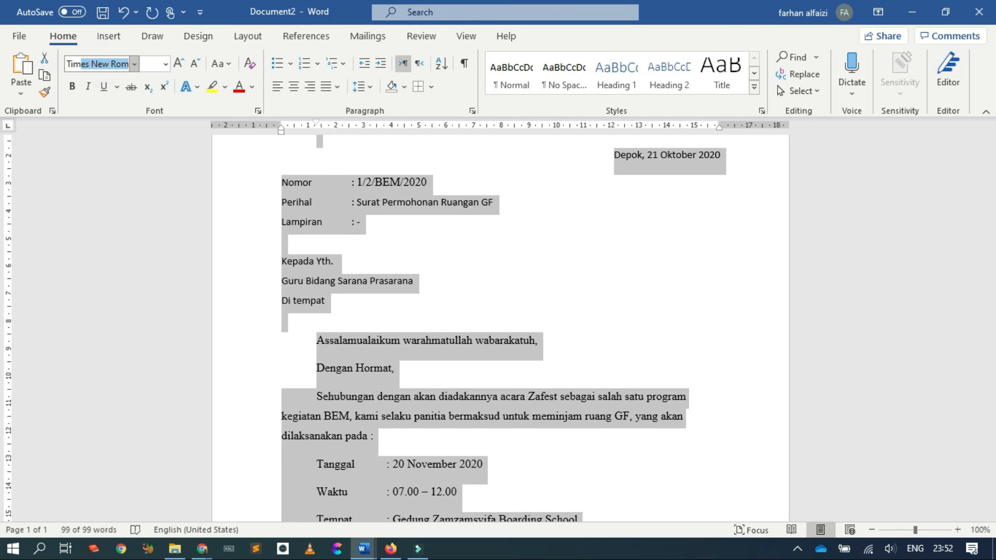
type("im")
key("Return")
left_click(370, 226)
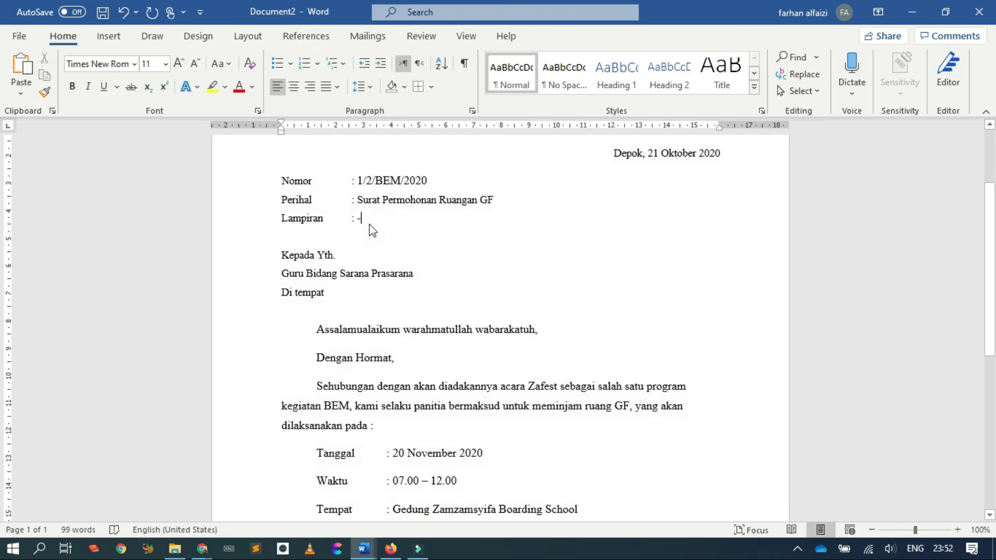
Set the font size of the entire letter text to 12
key("ctrl+a")
left_click(150, 63)
type("12")
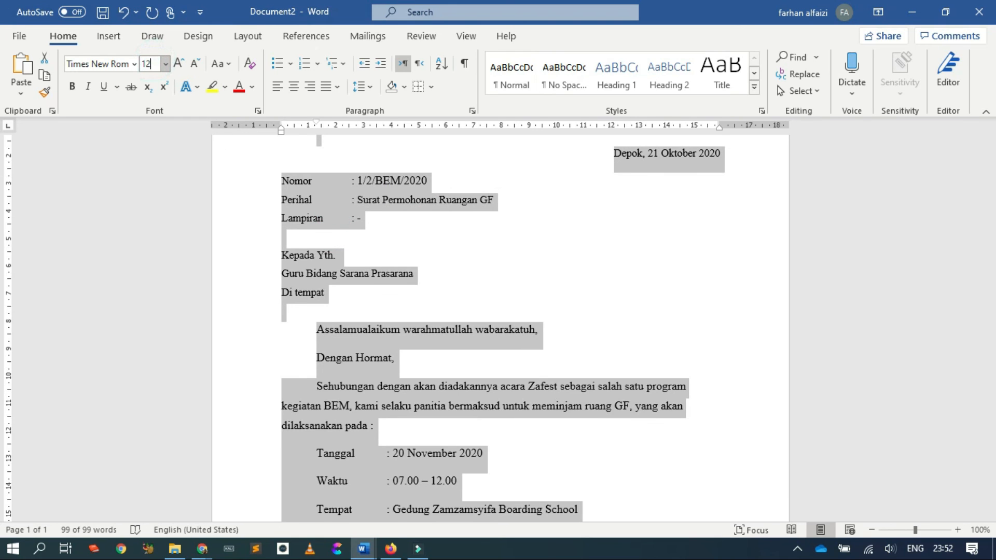
key("Return")
left_click(392, 255)
Remove the blank line above "Hormat Kami," and one line of signature space from each cell of the signature table
scroll(393, 255, "down", 8)
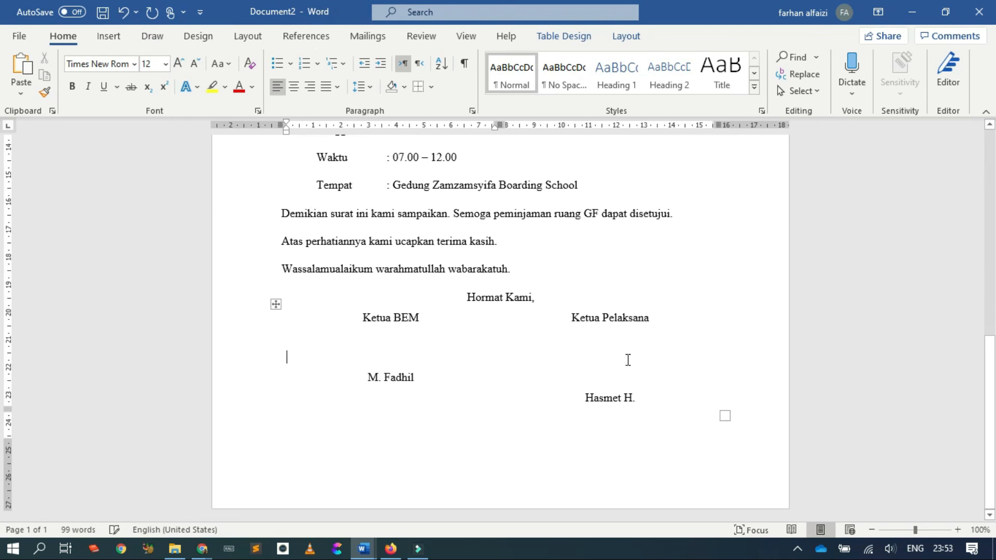
left_click(628, 360)
key("BackSpace")
left_click(439, 432)
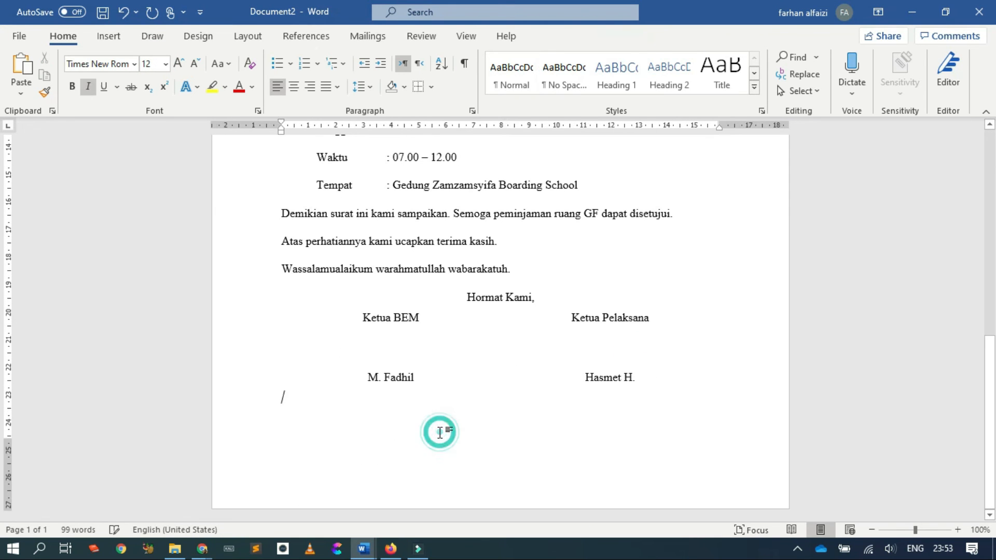
Review the letter's layout and wording, from the signature block and body text to the letterhead, reference lines and the recipient "Guru Bidang Sarana Prasarana"
scroll(439, 432, "up", 3)
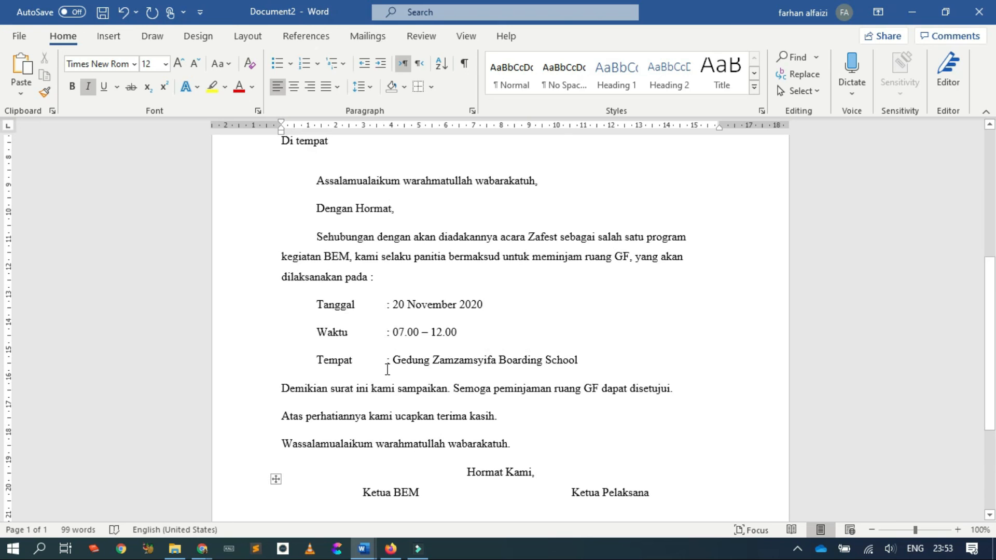
scroll(396, 366, "up", 3)
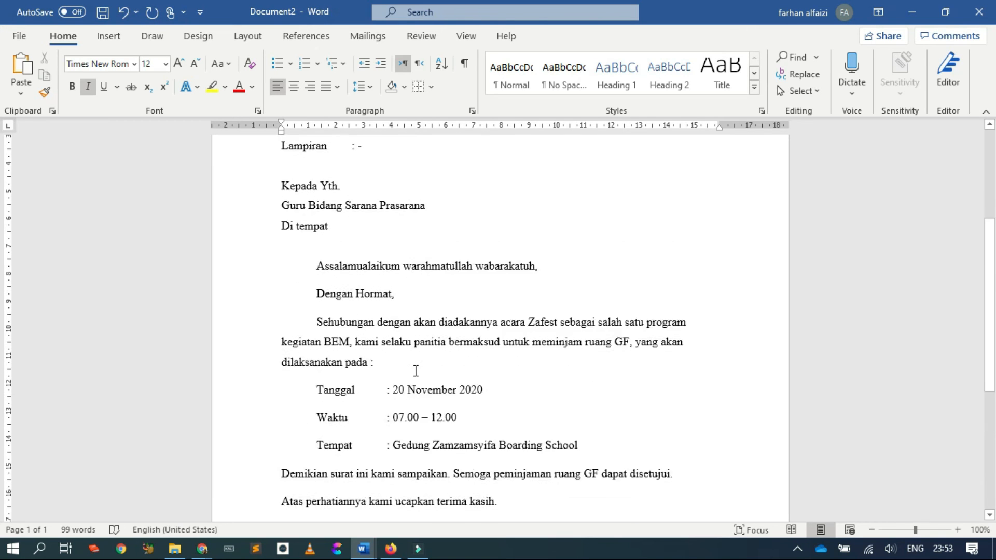
left_click(449, 338)
scroll(317, 282, "up", 1)
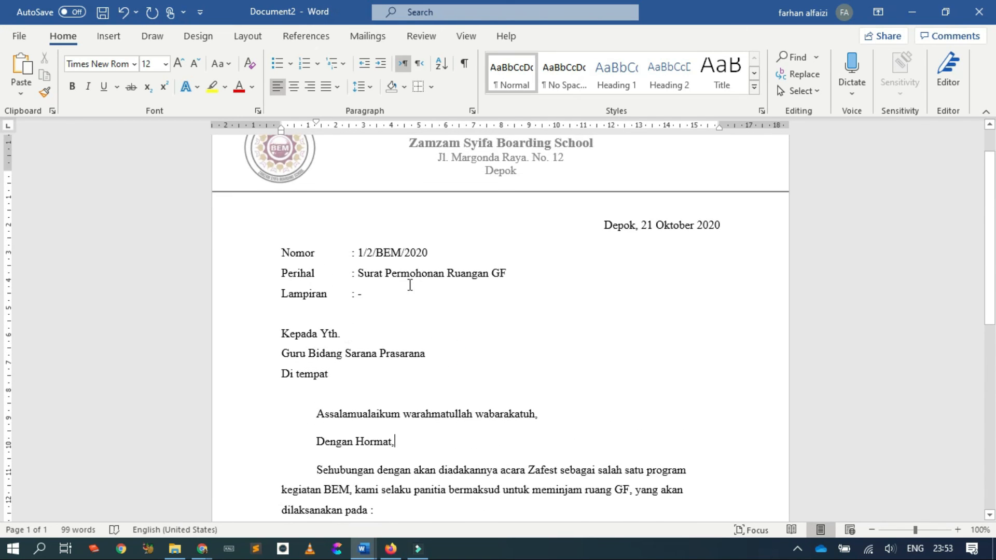
scroll(583, 348, "up", 1)
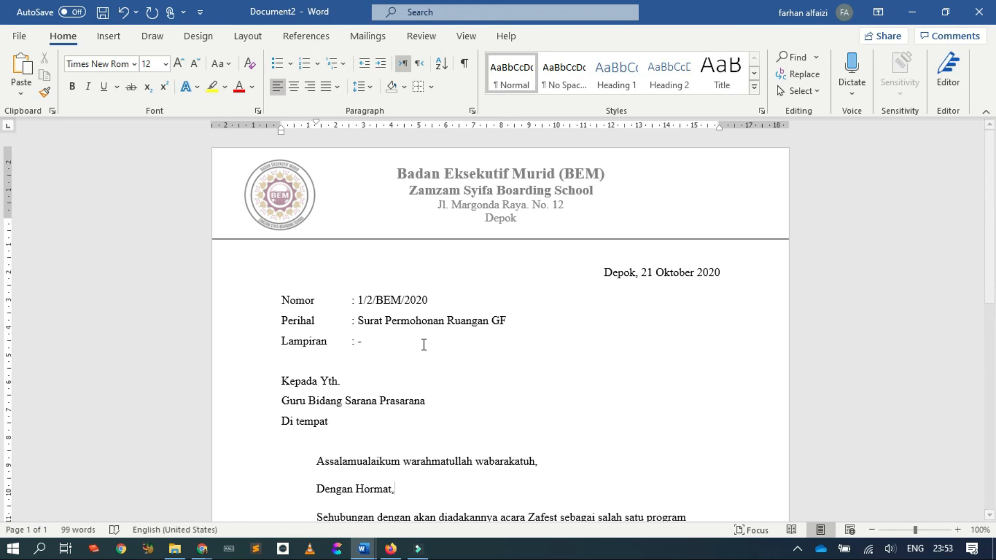
left_click_drag(433, 400, 309, 401)
left_click(355, 450)
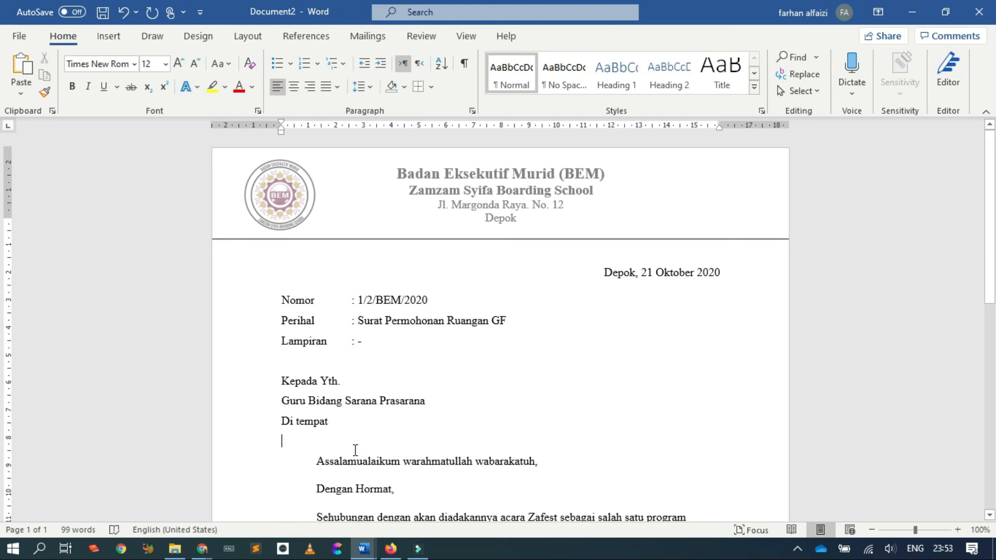
left_click_drag(306, 402, 379, 402)
left_click(355, 435)
scroll(347, 436, "down", 5)
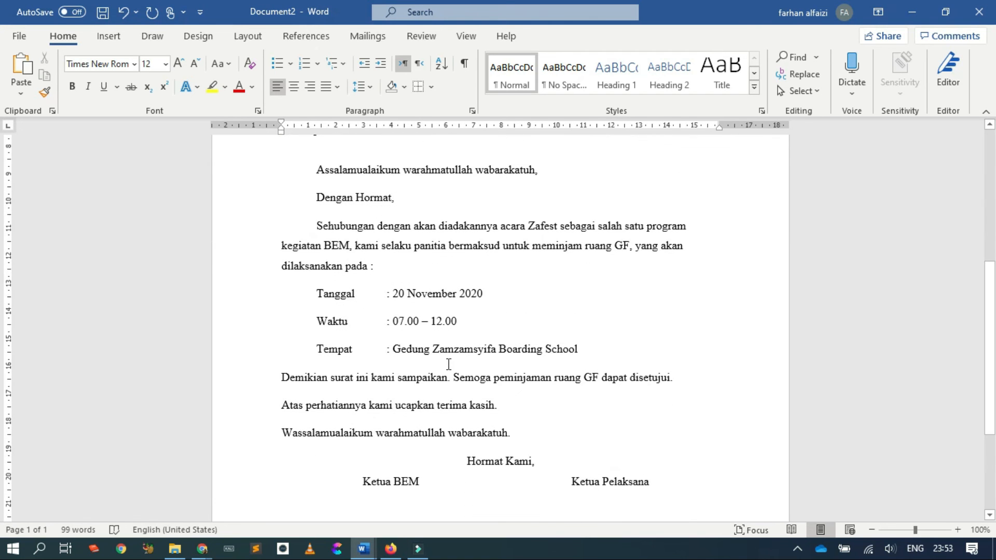
scroll(449, 364, "up", 5)
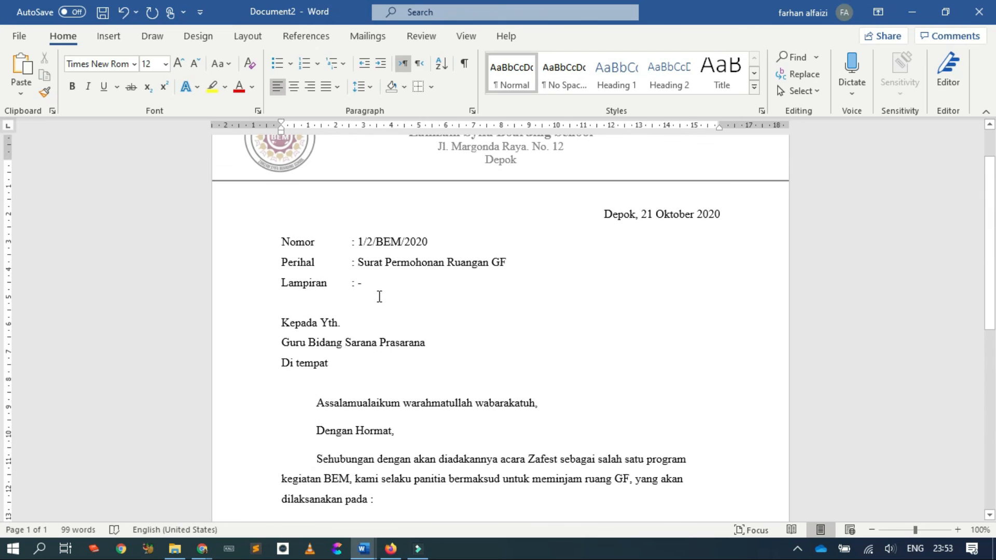